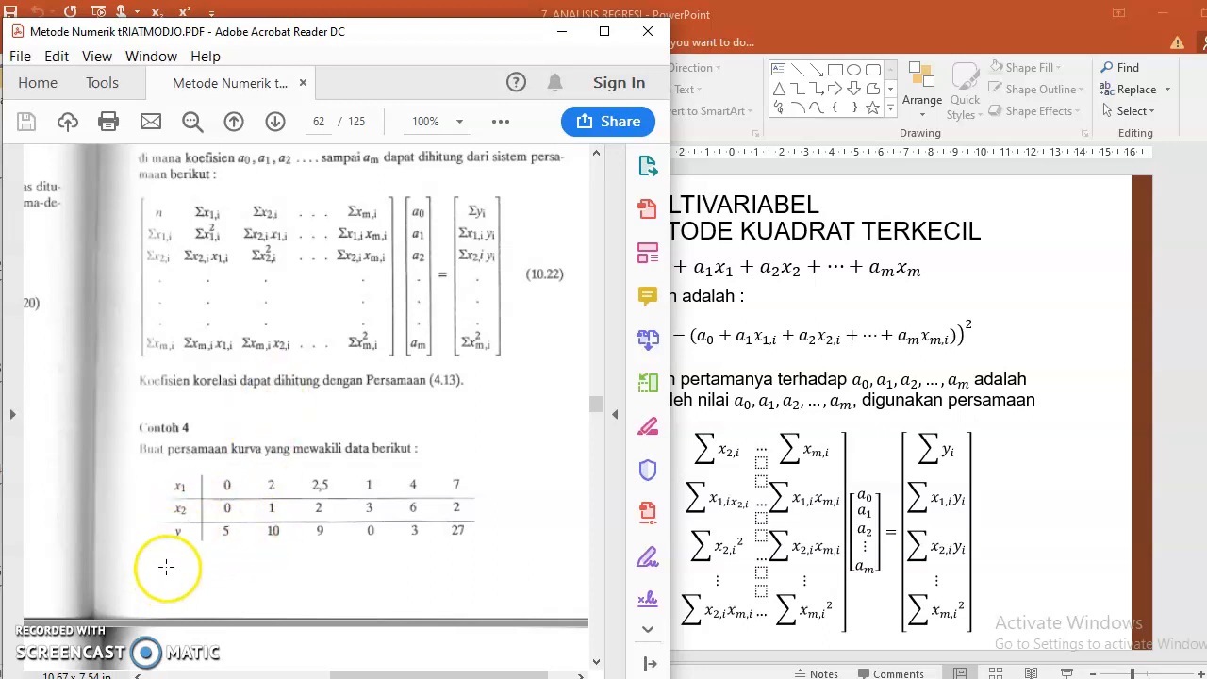
- Switch to the Regresi workbook in Excel, sum the x1 values H4:H9 in H10 and fill the sum across to J10
left_click_drag(375, 675, 213, 658)
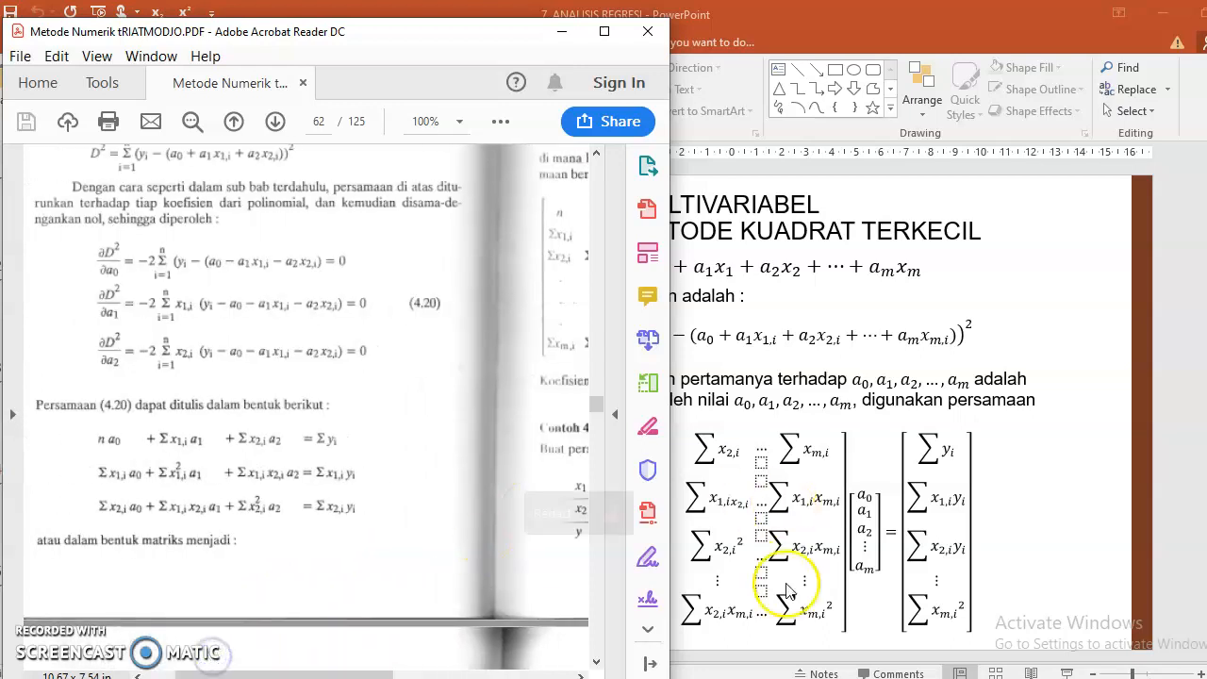
key("alt+Tab")
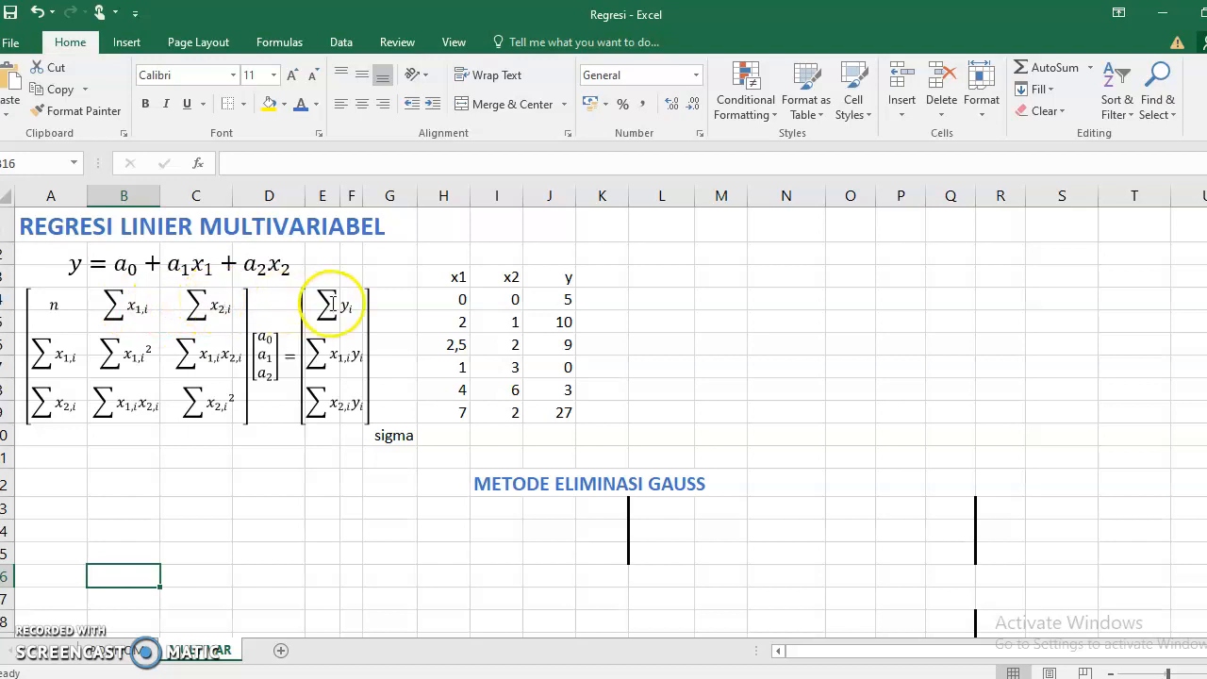
left_click(451, 436)
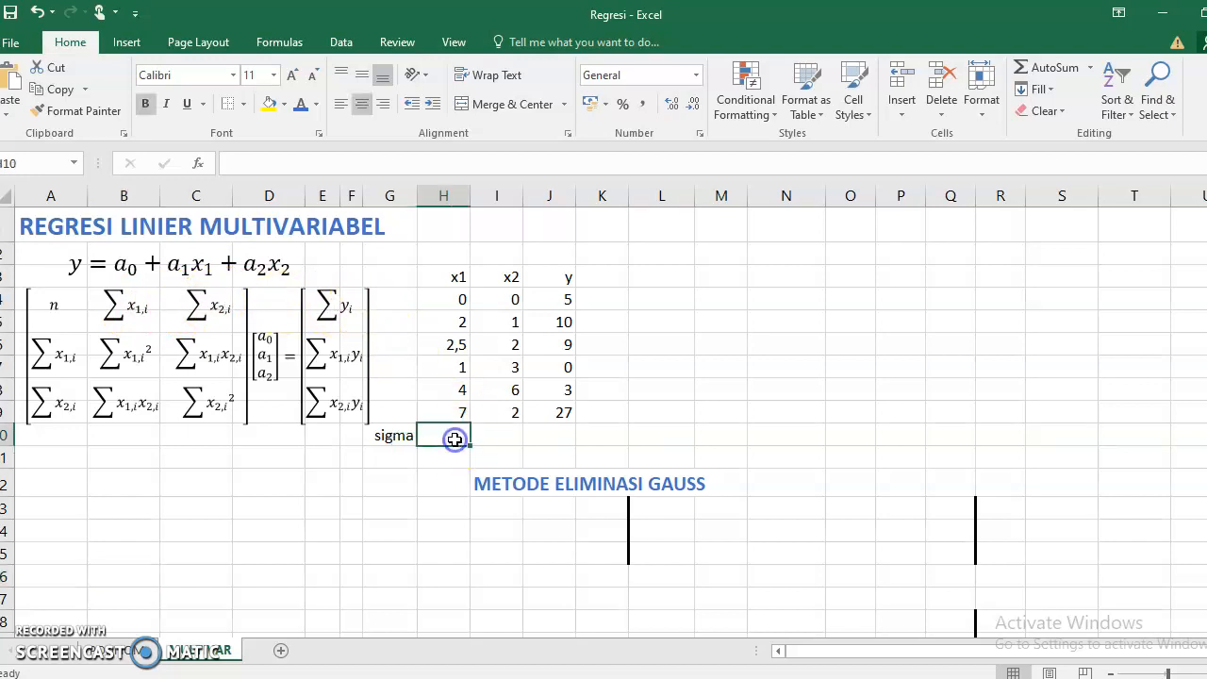
left_click(1047, 64)
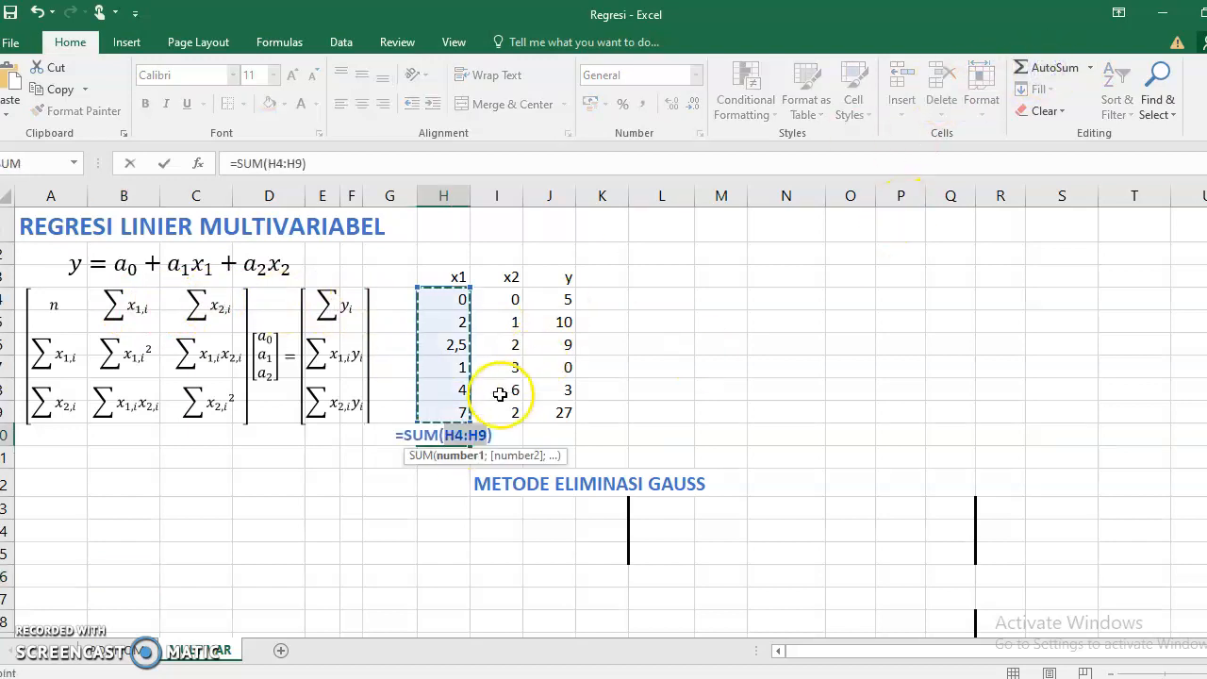
key("Return")
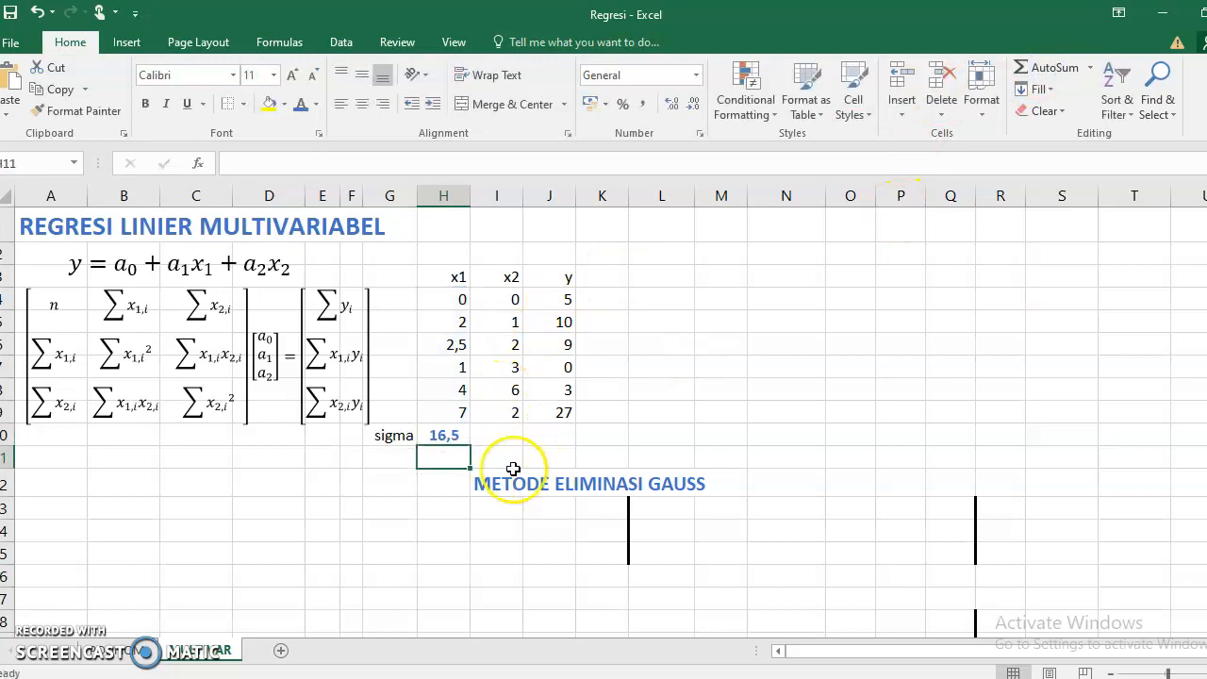
left_click(450, 437)
left_click_drag(470, 445, 577, 449)
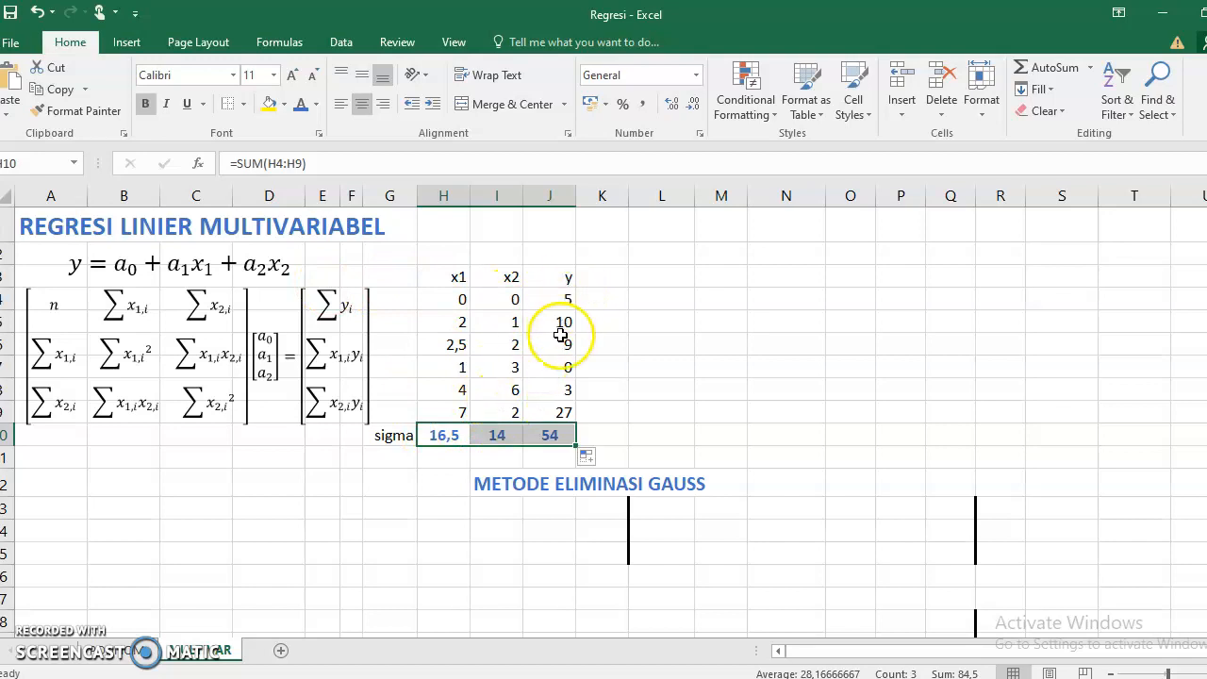
- Add an x1^2 column headed in K3, with =H4^2 in K4 filled down to K9
left_click(609, 277)
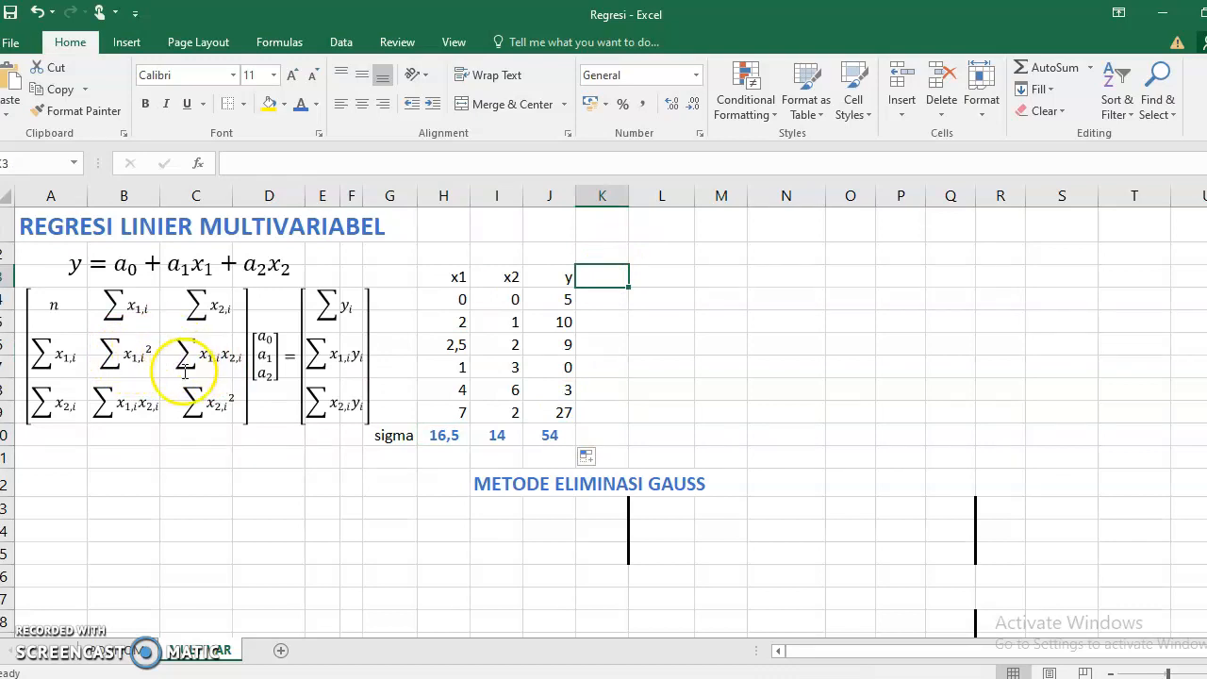
type("X")
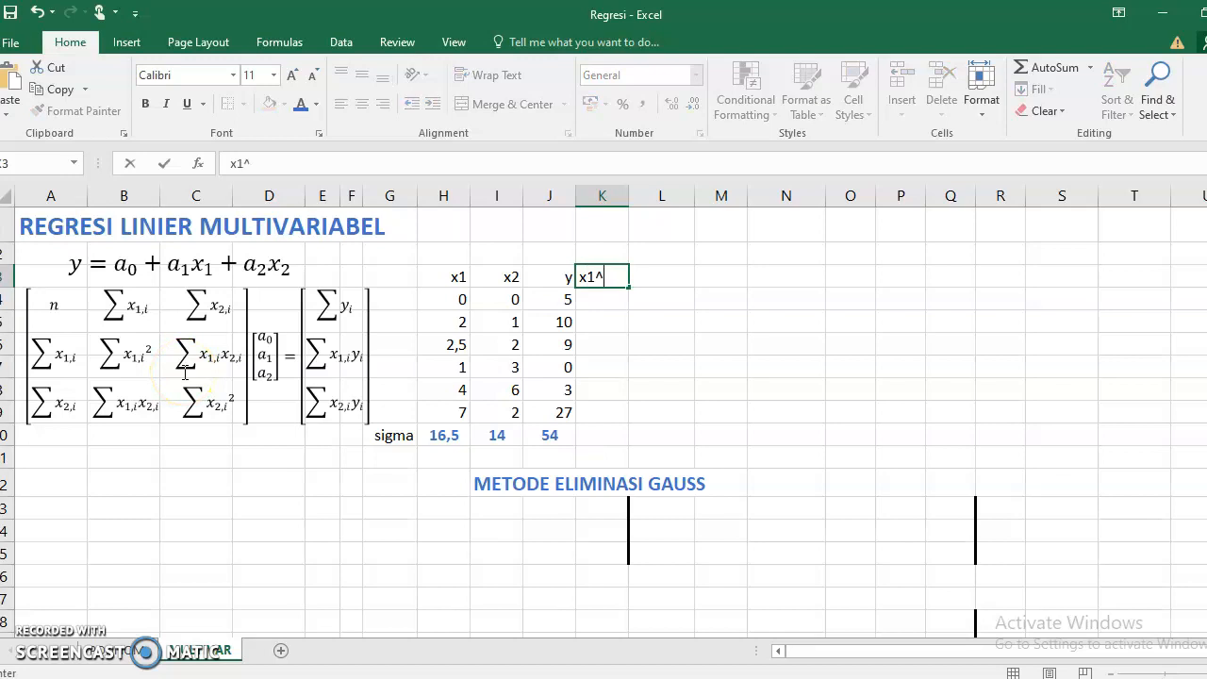
key("ctrl+Return")
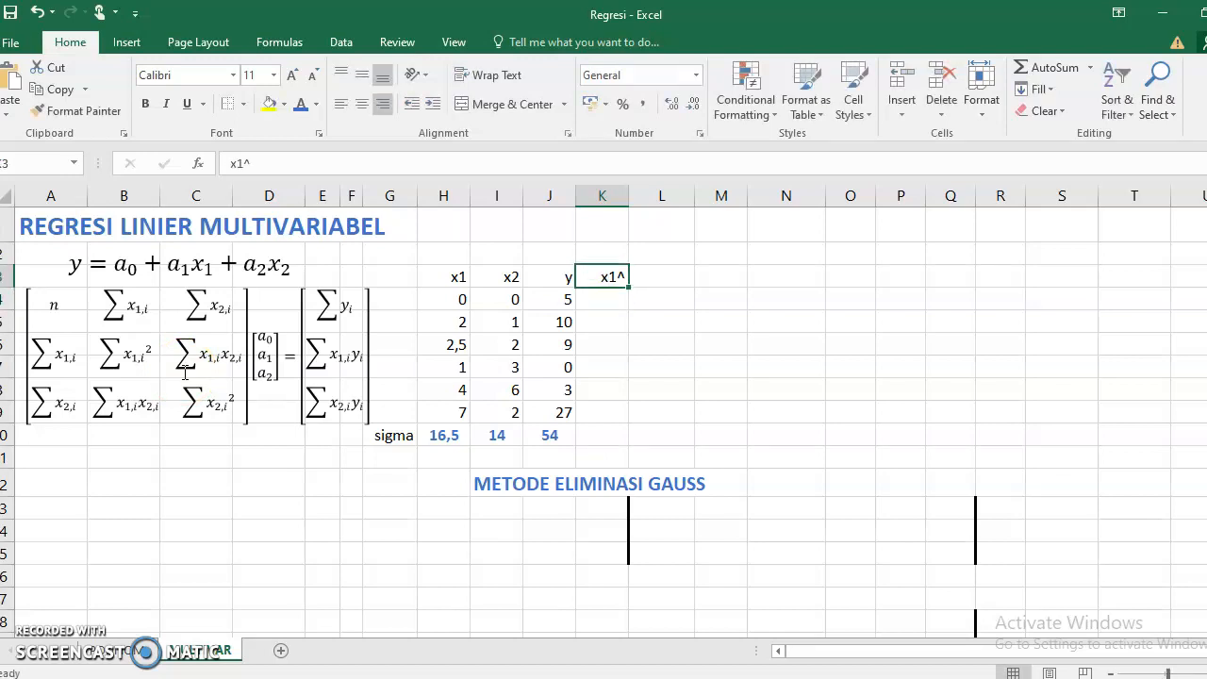
type("x")
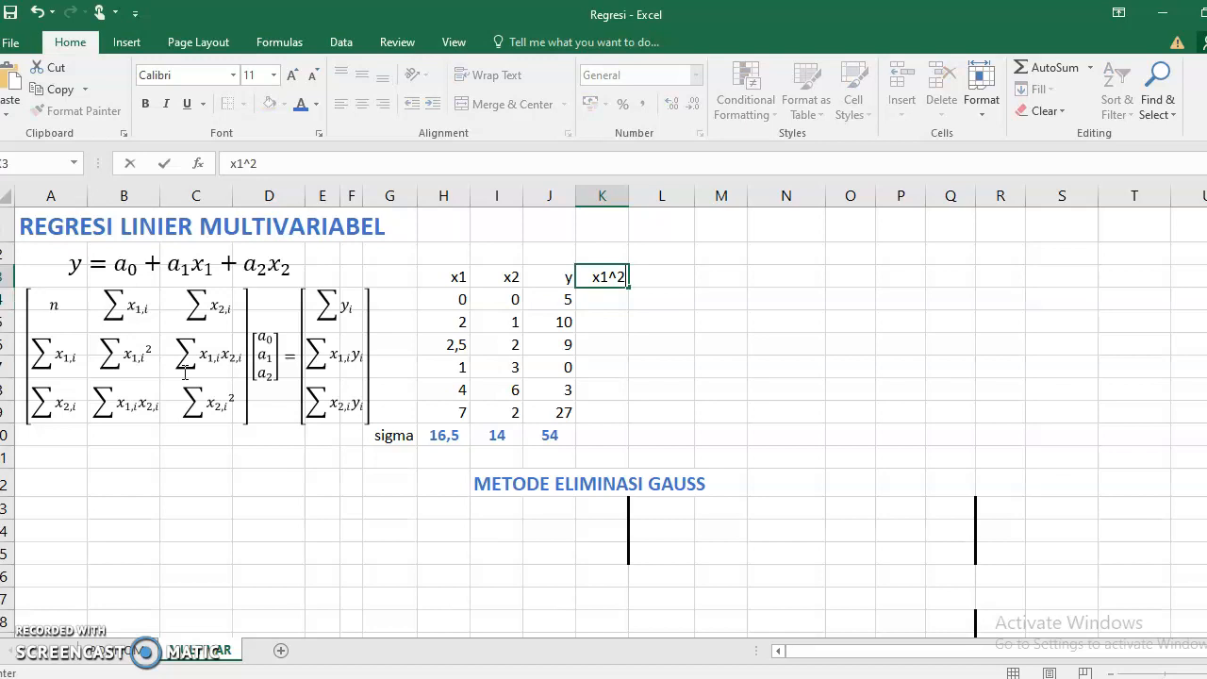
key("Return")
type("=")
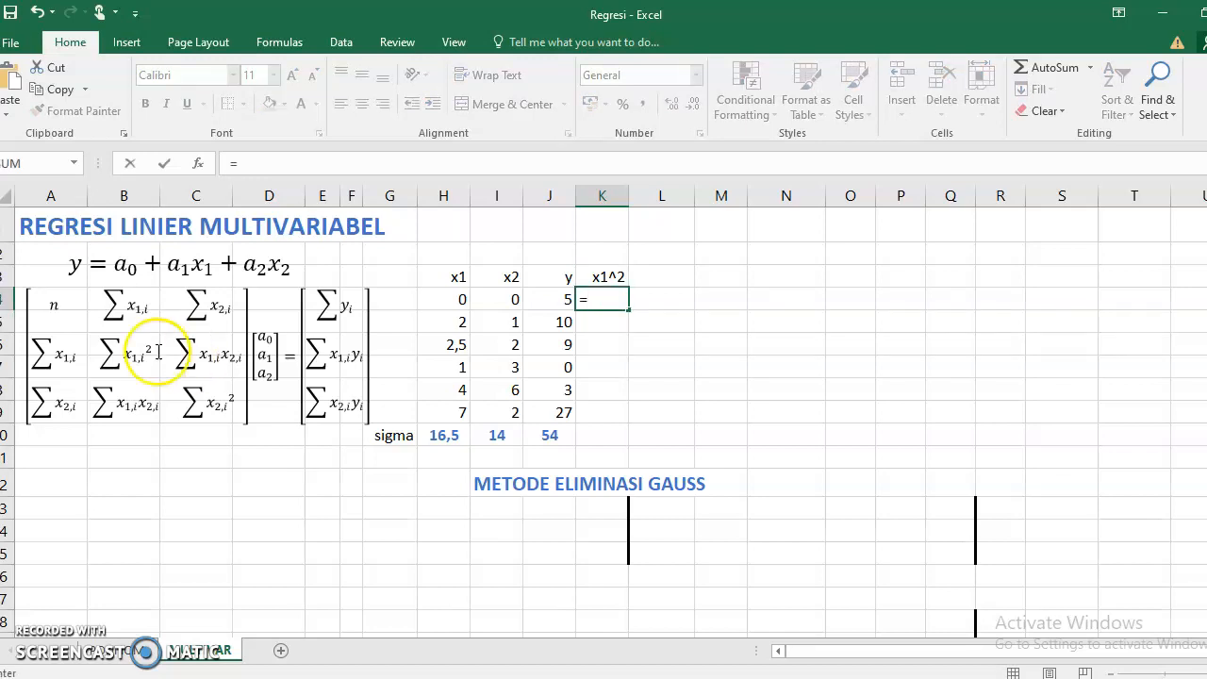
left_click(441, 298)
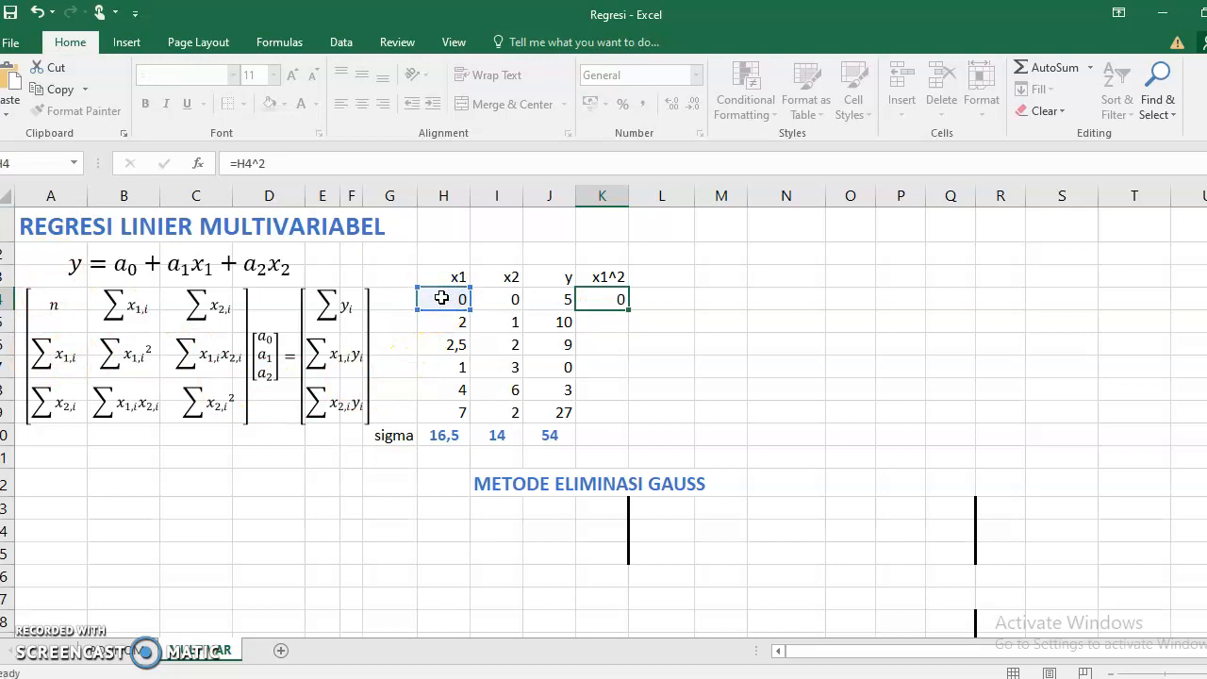
key("Return")
left_click(618, 300)
left_click_drag(628, 312, 615, 411)
- Add an x1*x2 column headed in L3, with =H4*I4 in L4 filled down to L9
left_click(664, 275)
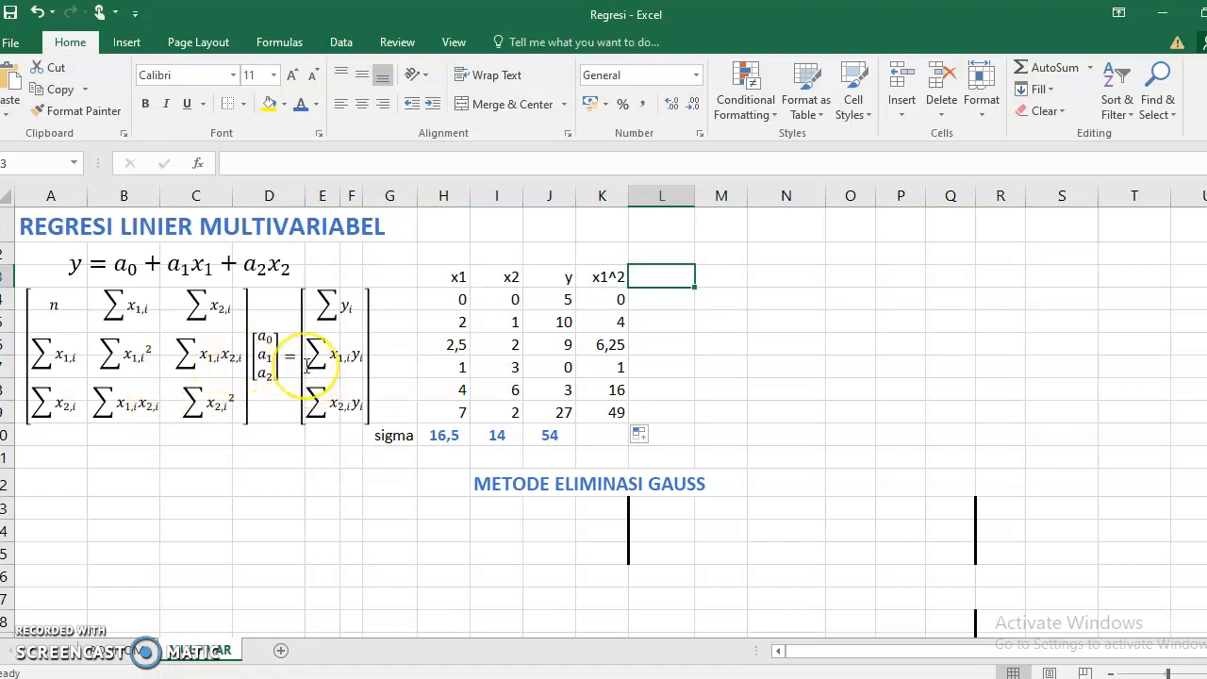
type("x1*x2")
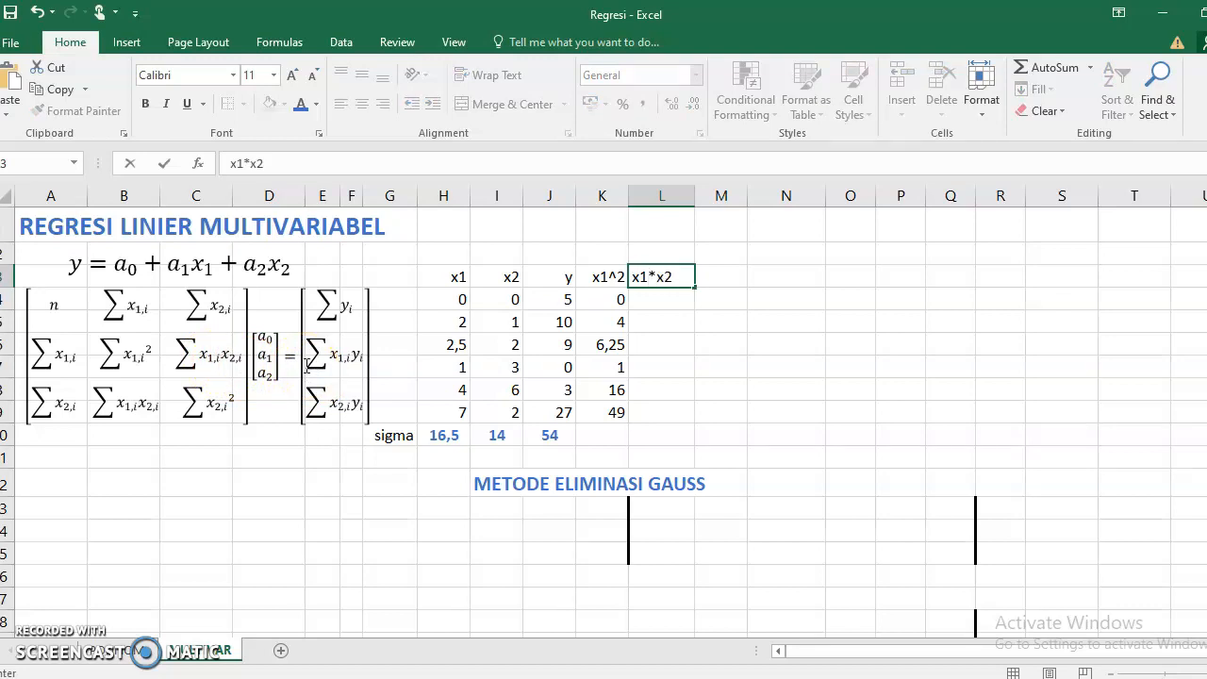
key("Return")
type("=")
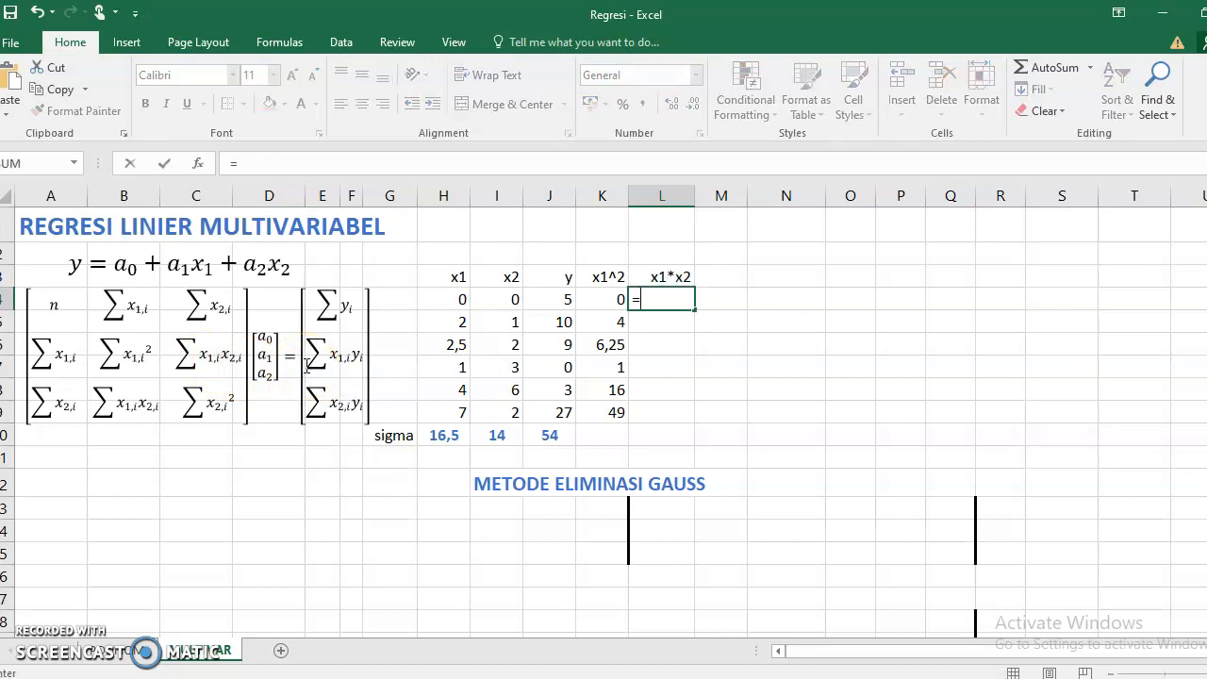
left_click(447, 300)
type("*")
left_click(510, 299)
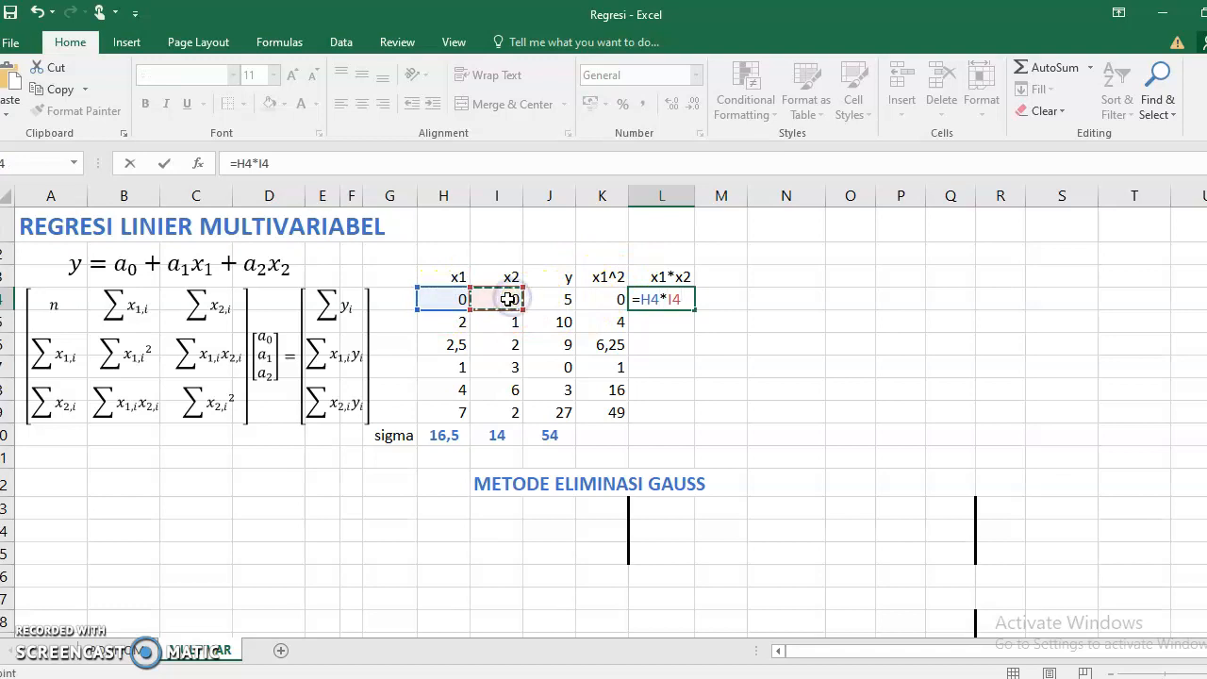
key("Return")
left_click(671, 300)
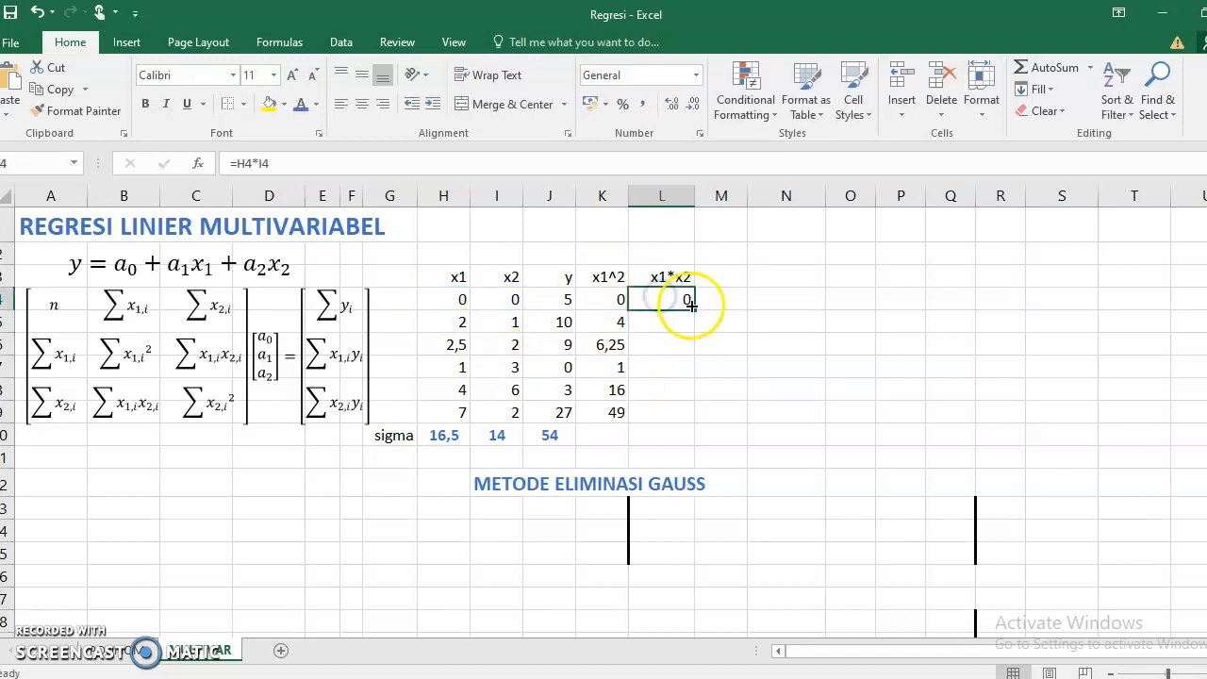
left_click_drag(689, 311, 681, 416)
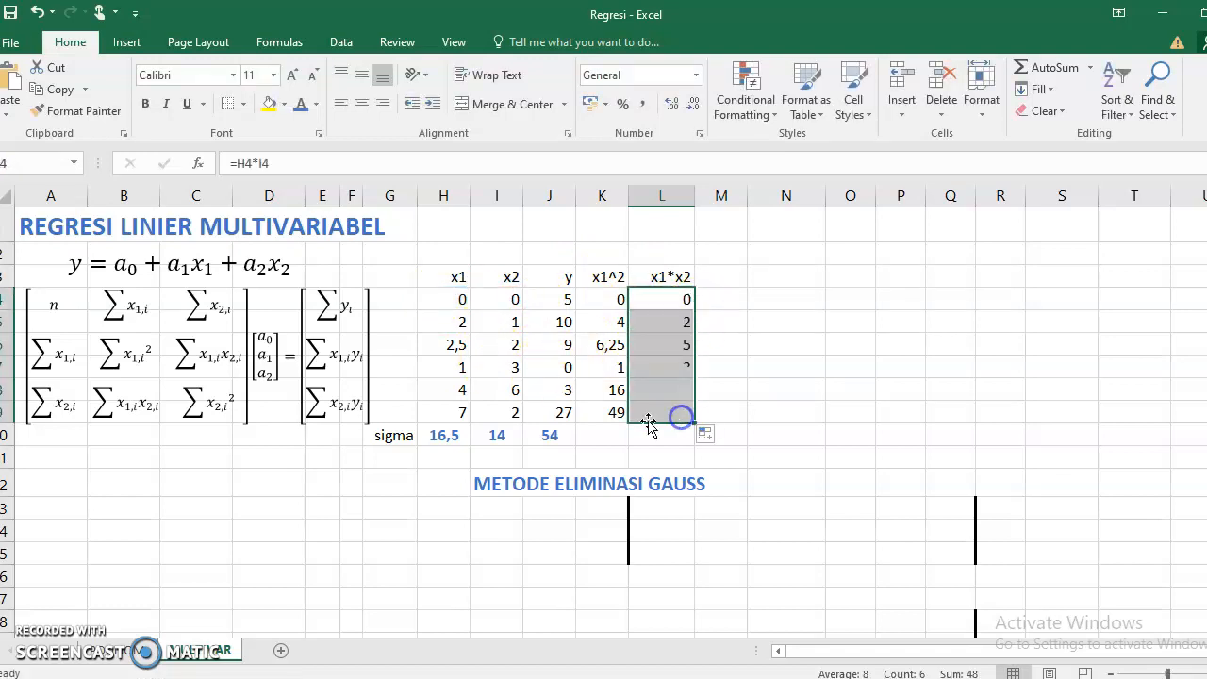
- Extend the sigma row's sum formula from J10 across to N10
left_click(542, 434)
left_click_drag(574, 443, 700, 441)
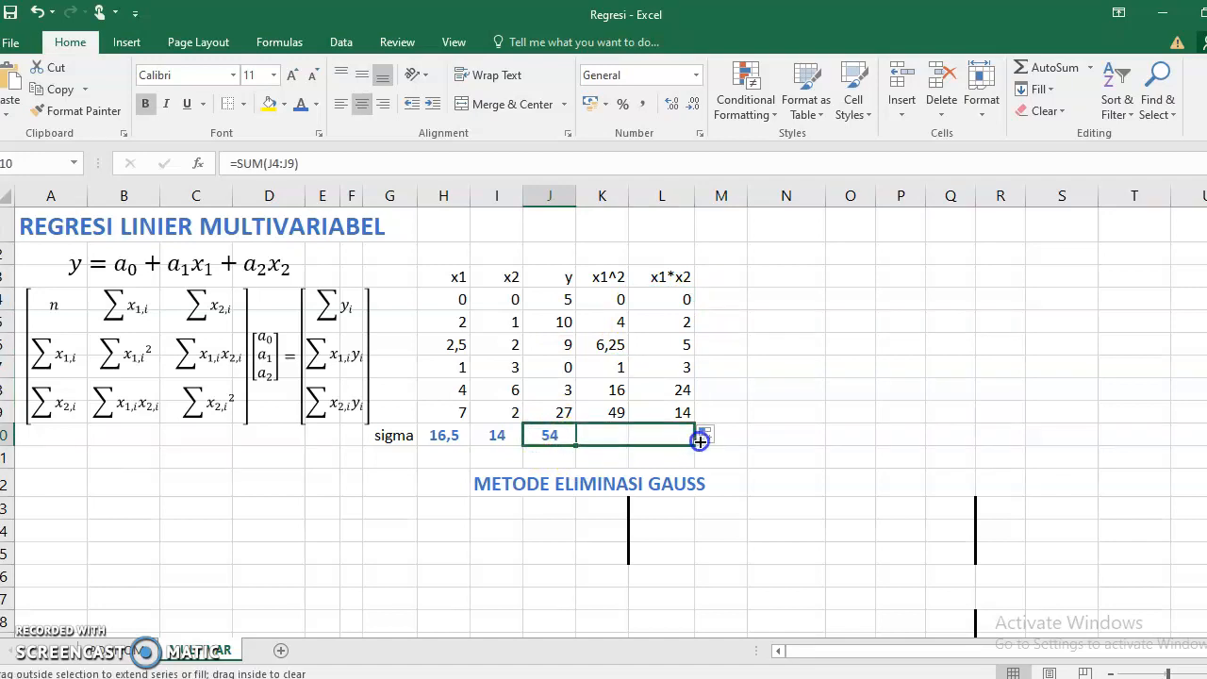
left_click_drag(790, 435, 790, 435)
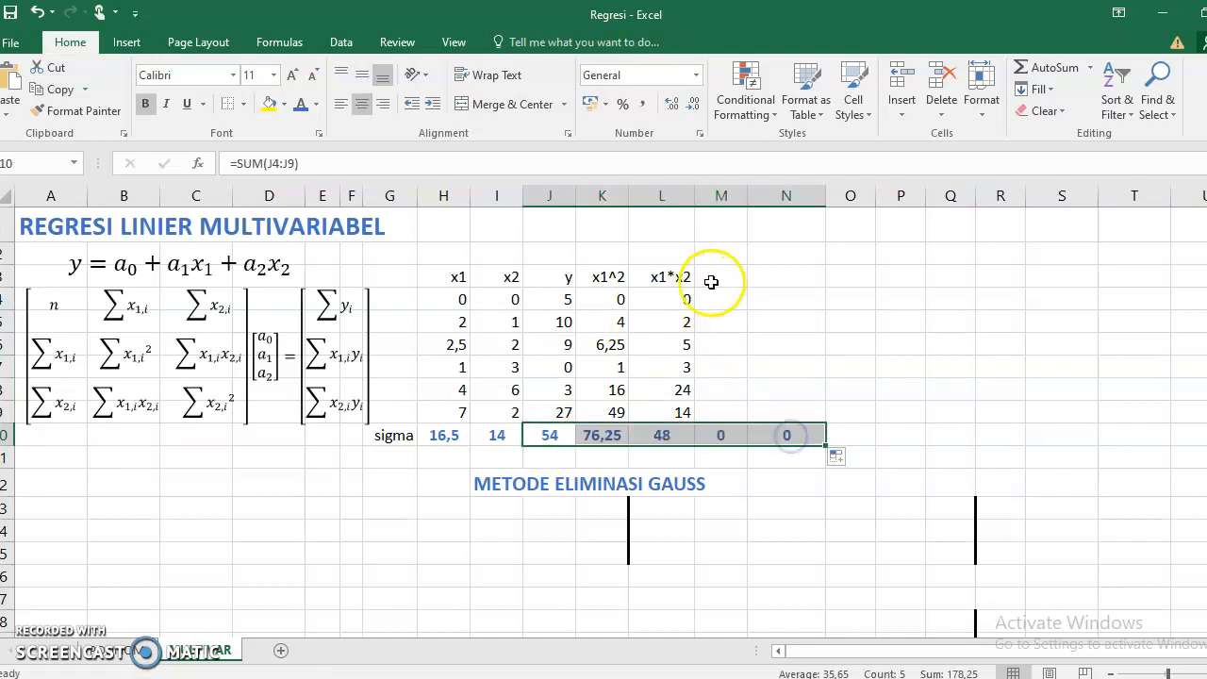
- Add an x2^2 column headed in M3, with =I4^2 in M4 filled down to M9
left_click(724, 275)
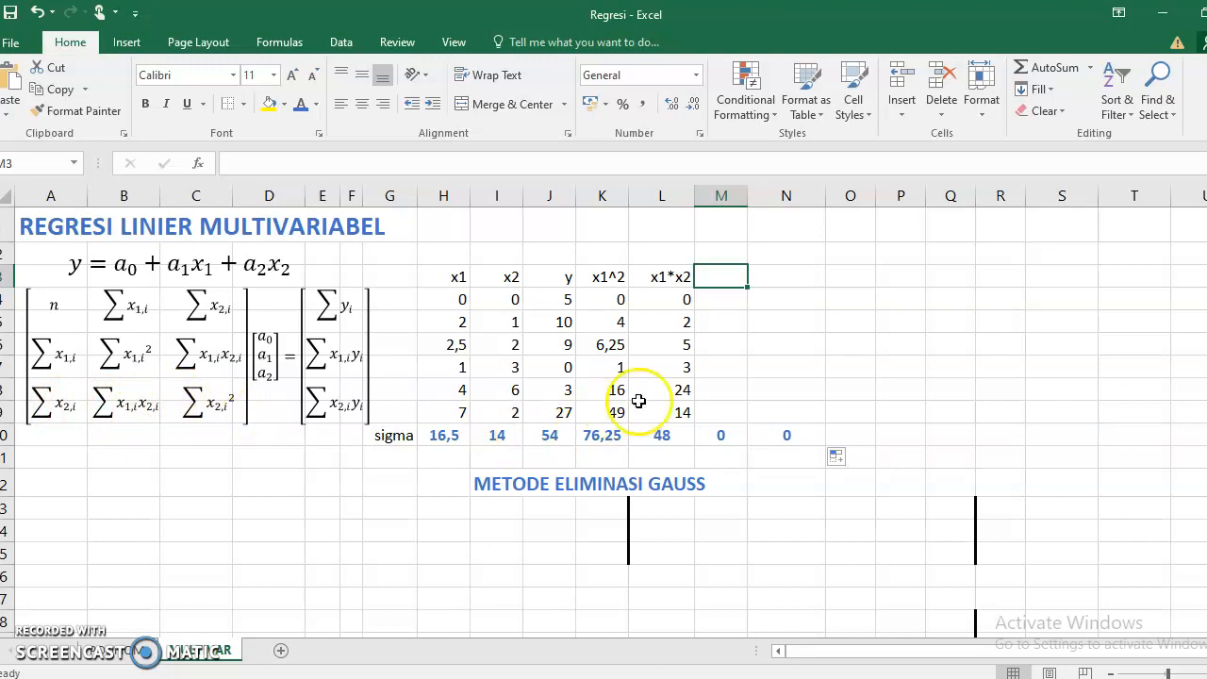
type("x2^2")
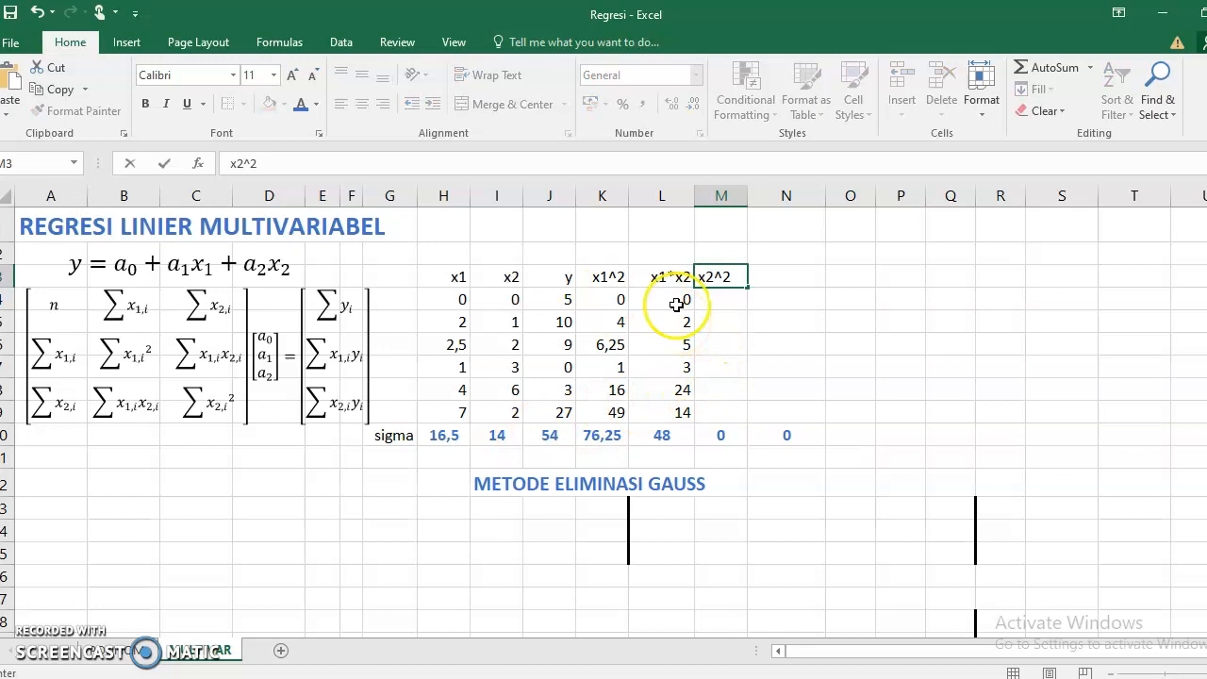
left_click(729, 301)
type("=")
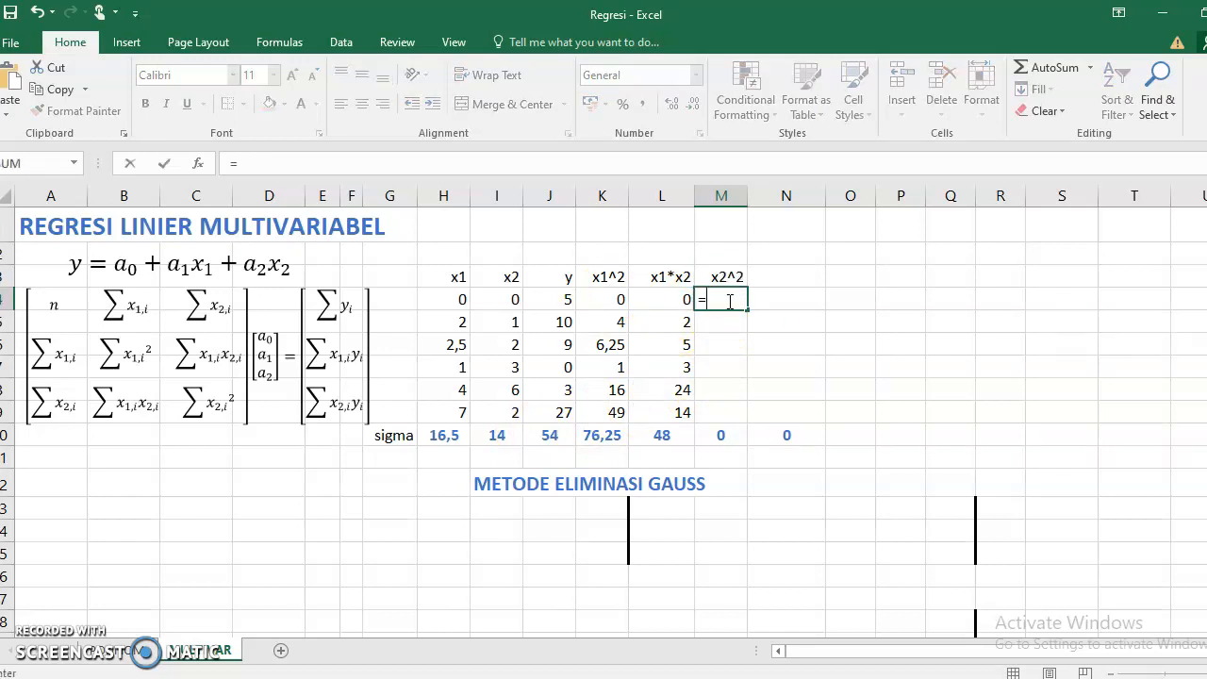
left_click(510, 307)
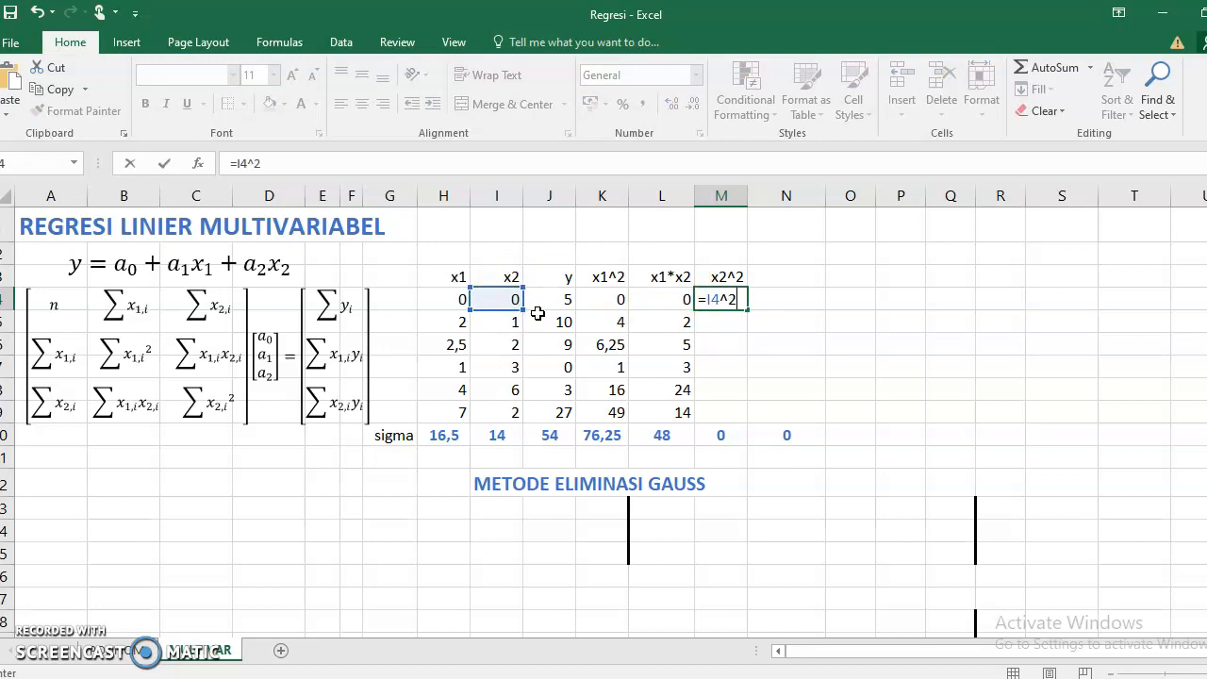
key("Return")
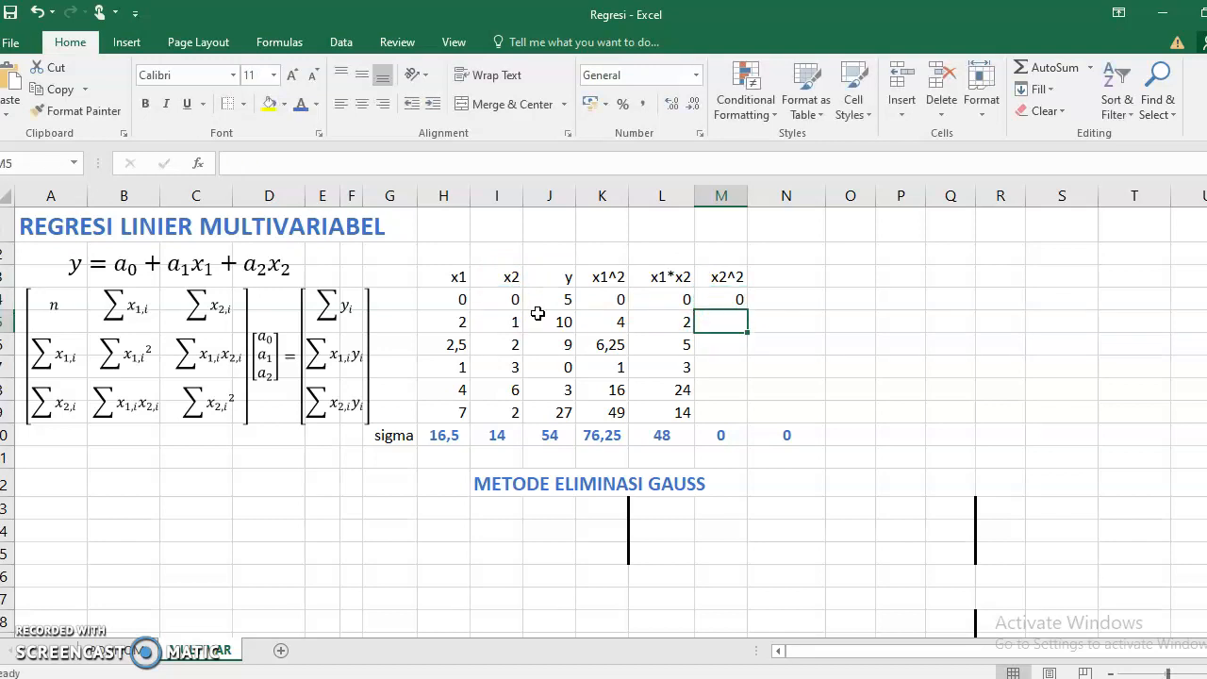
left_click(740, 300)
left_click_drag(751, 316, 733, 417)
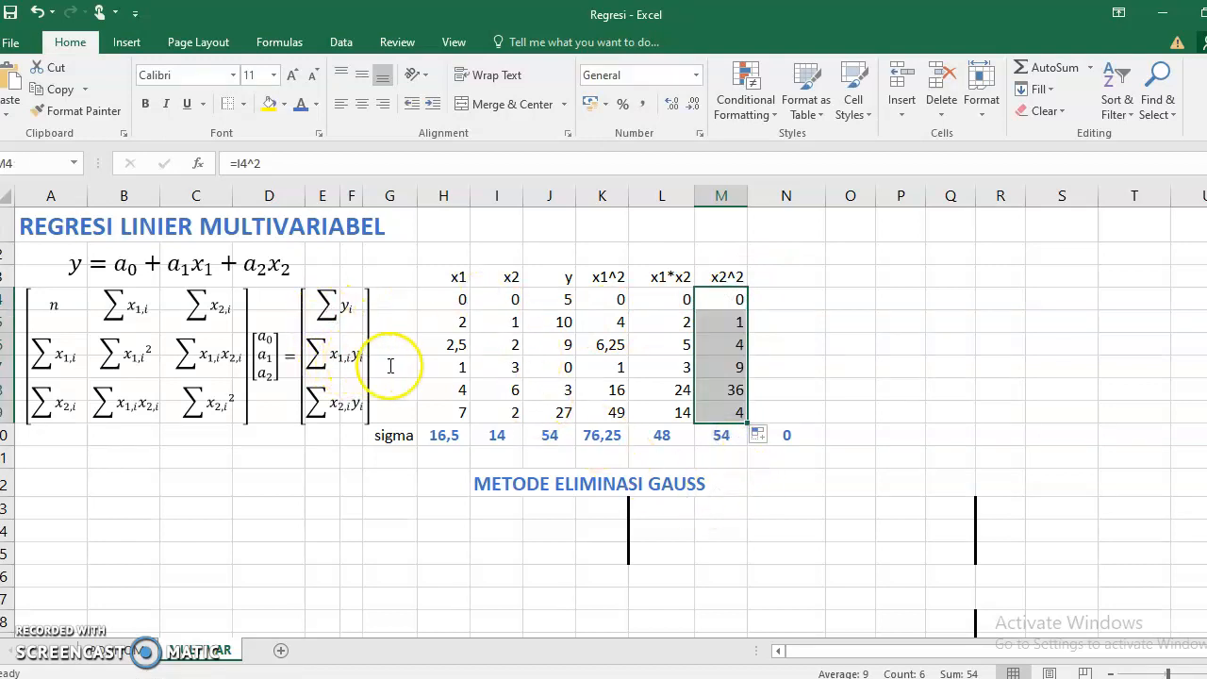
- Add an x1y column headed in N3, with =H4*J4 in N4 filled down to N9
left_click(795, 277)
type("x")
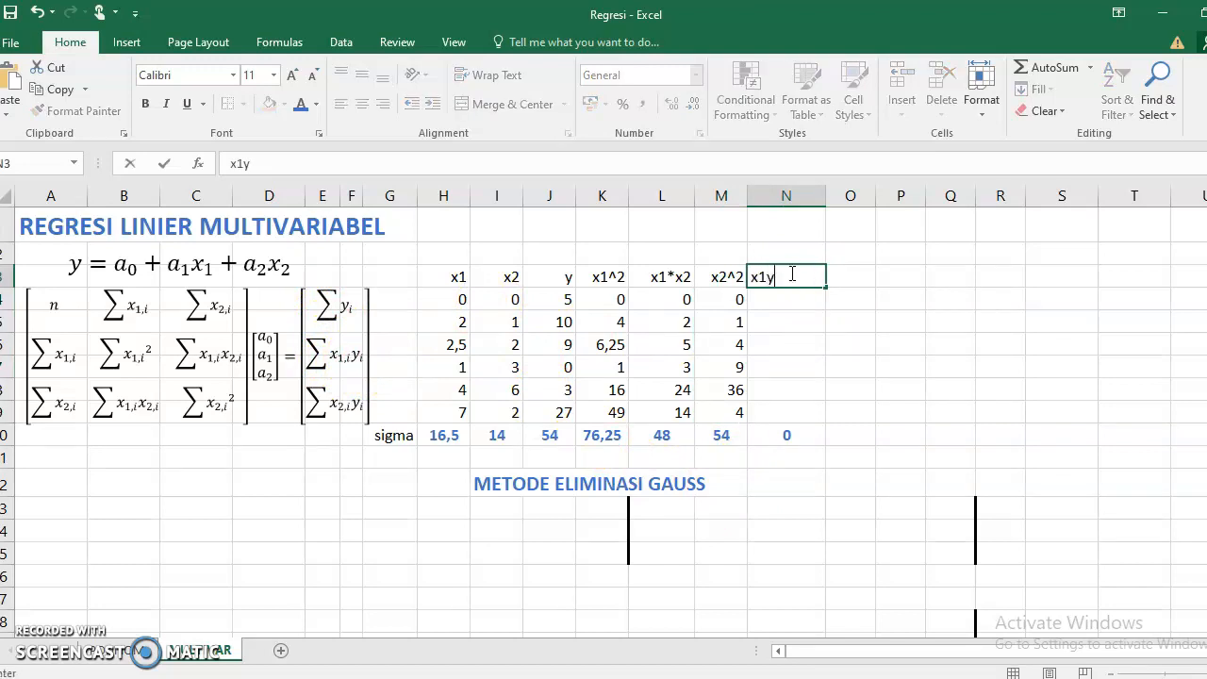
type("1y")
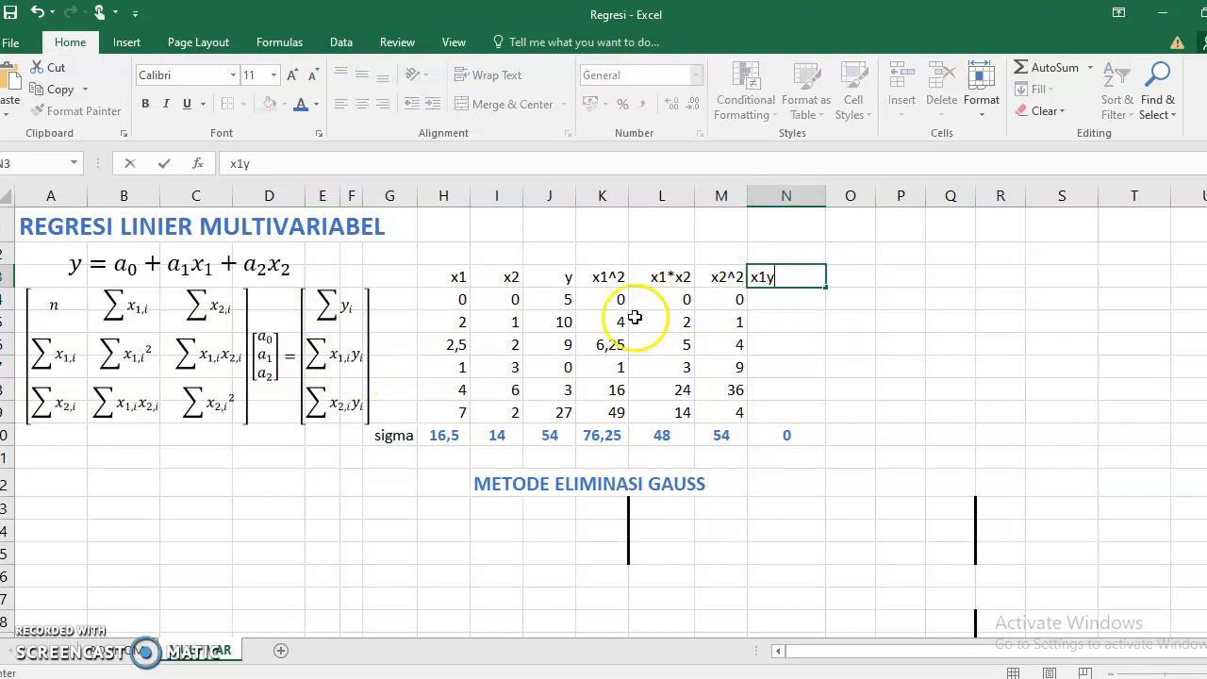
left_click(772, 300)
type("=")
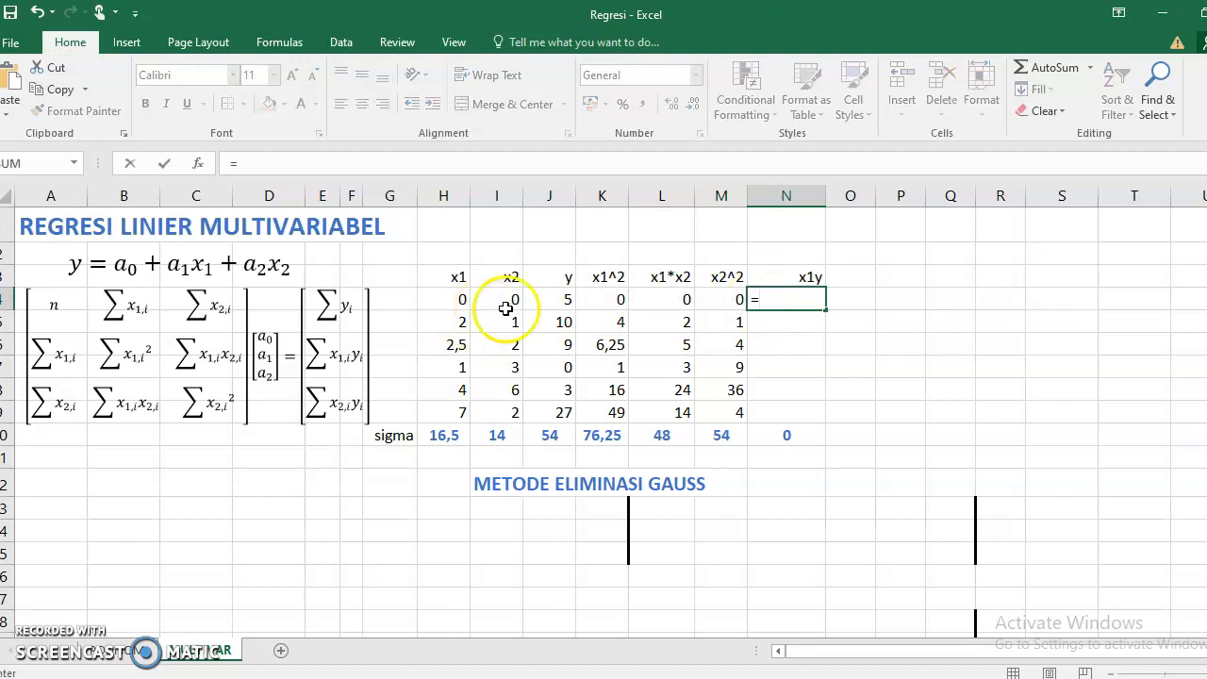
left_click(459, 300)
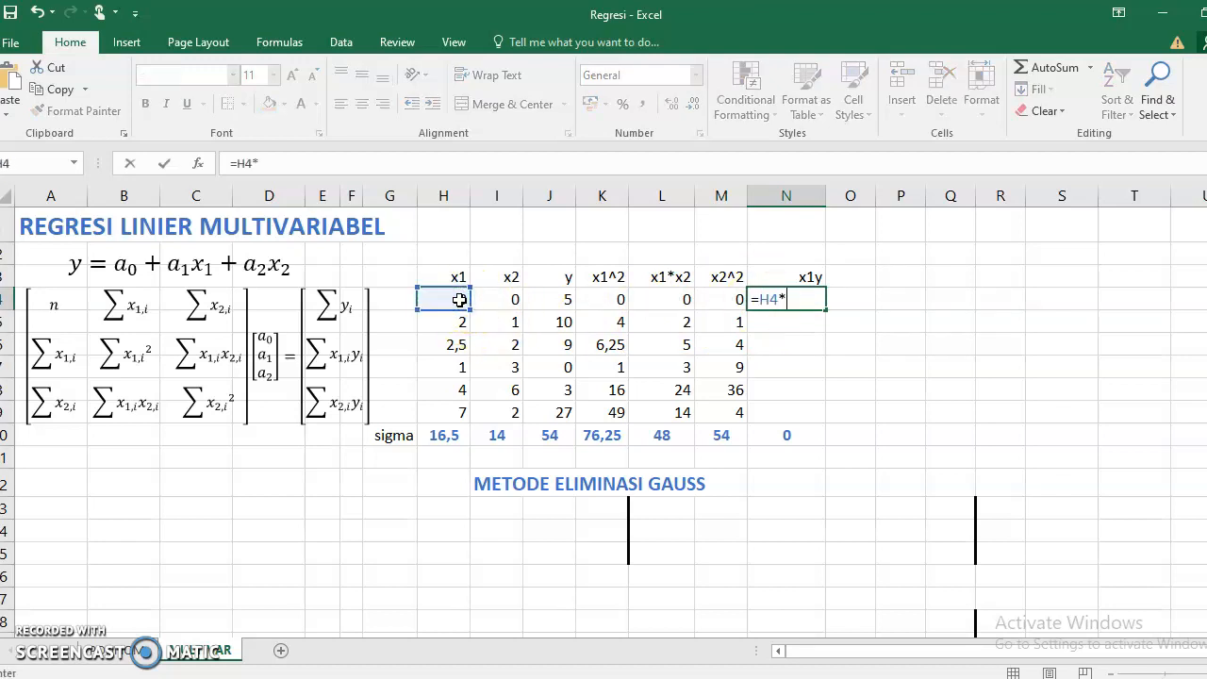
type("*")
left_click(555, 300)
key("Return")
left_click(802, 299)
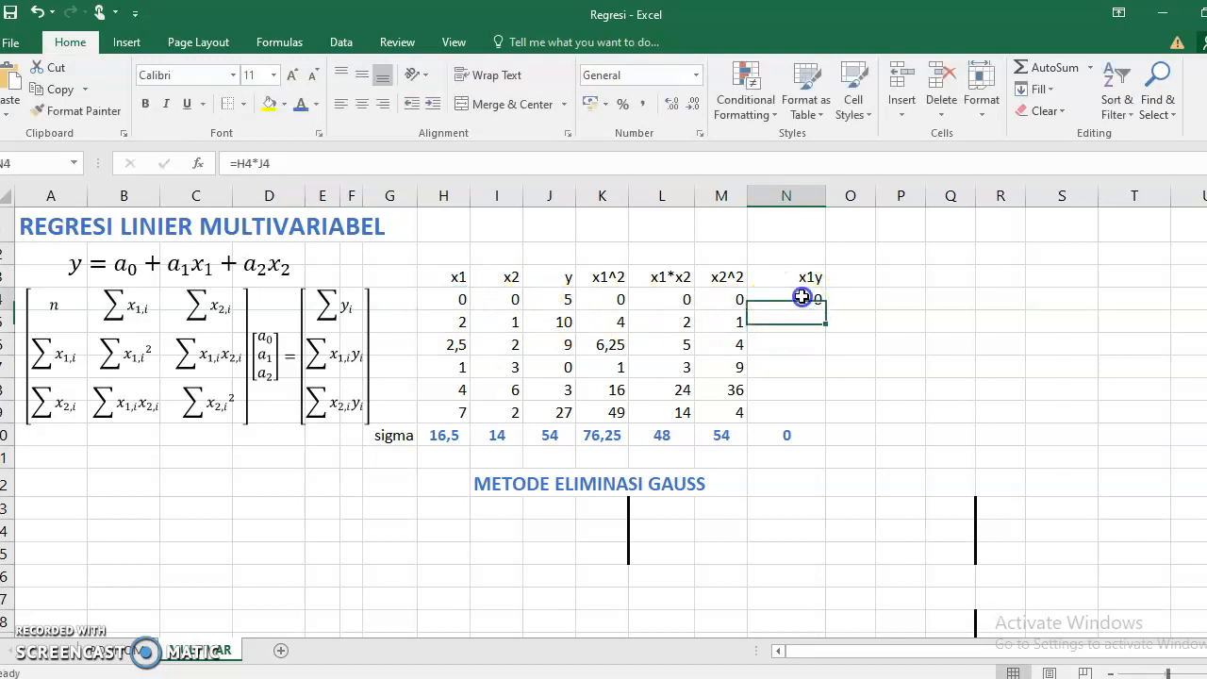
left_click_drag(826, 312, 789, 433)
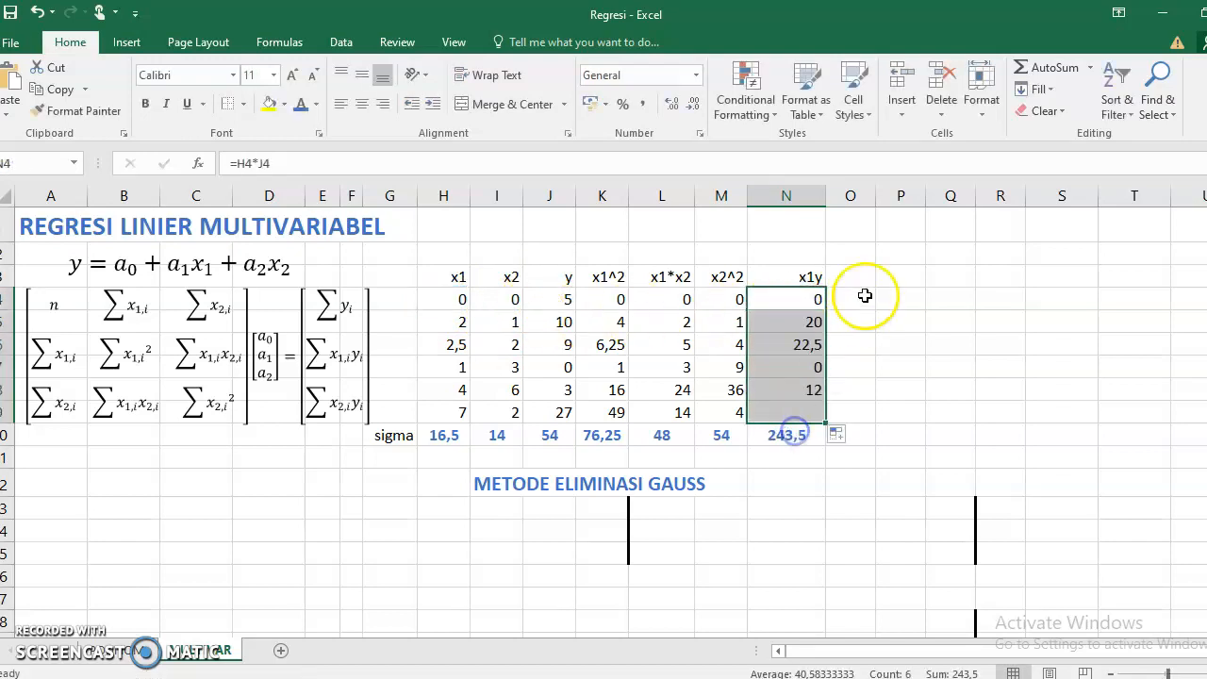
- Start an x2y column headed in O3, with the formula =I4*J4 in O4
left_click(866, 276)
double_click(852, 271)
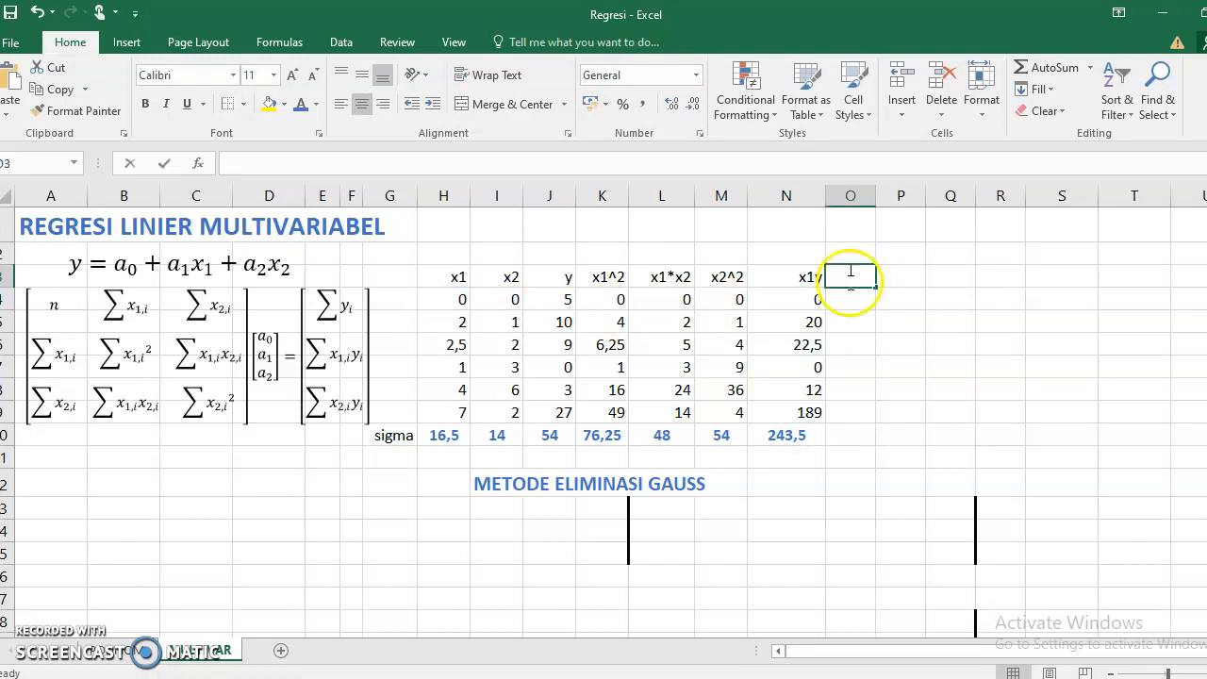
type("x2y")
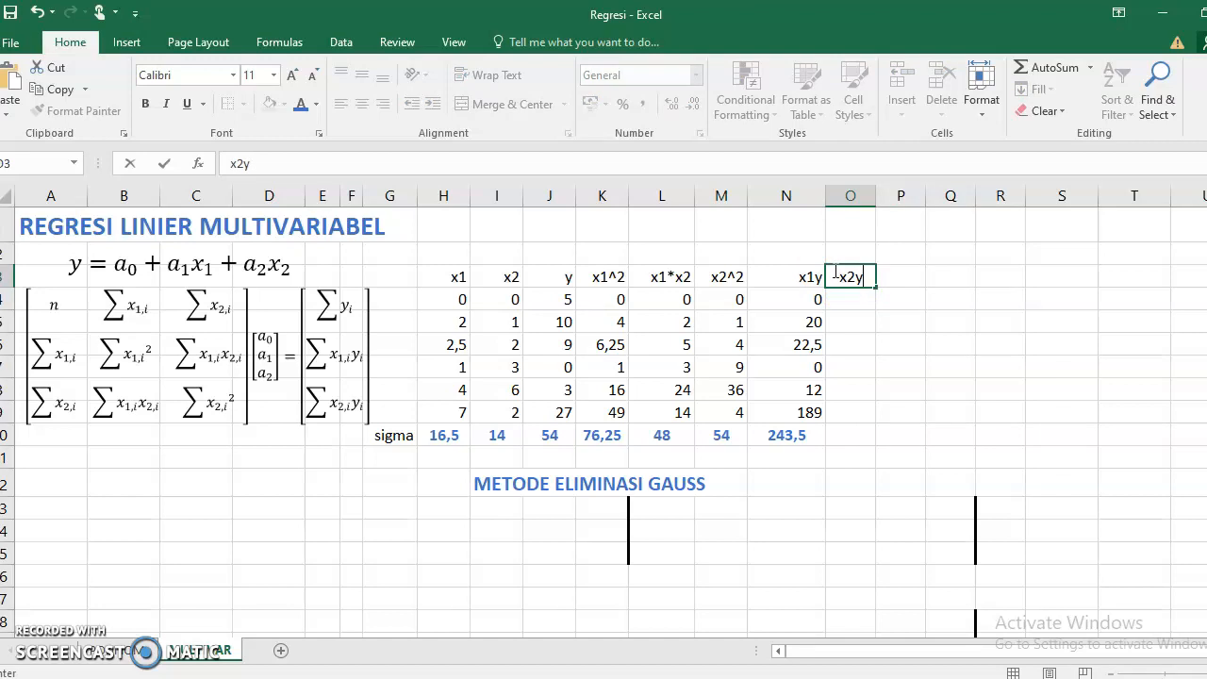
key("Return")
type("=")
left_click(507, 297)
type("*")
left_click(549, 300)
key("Return")
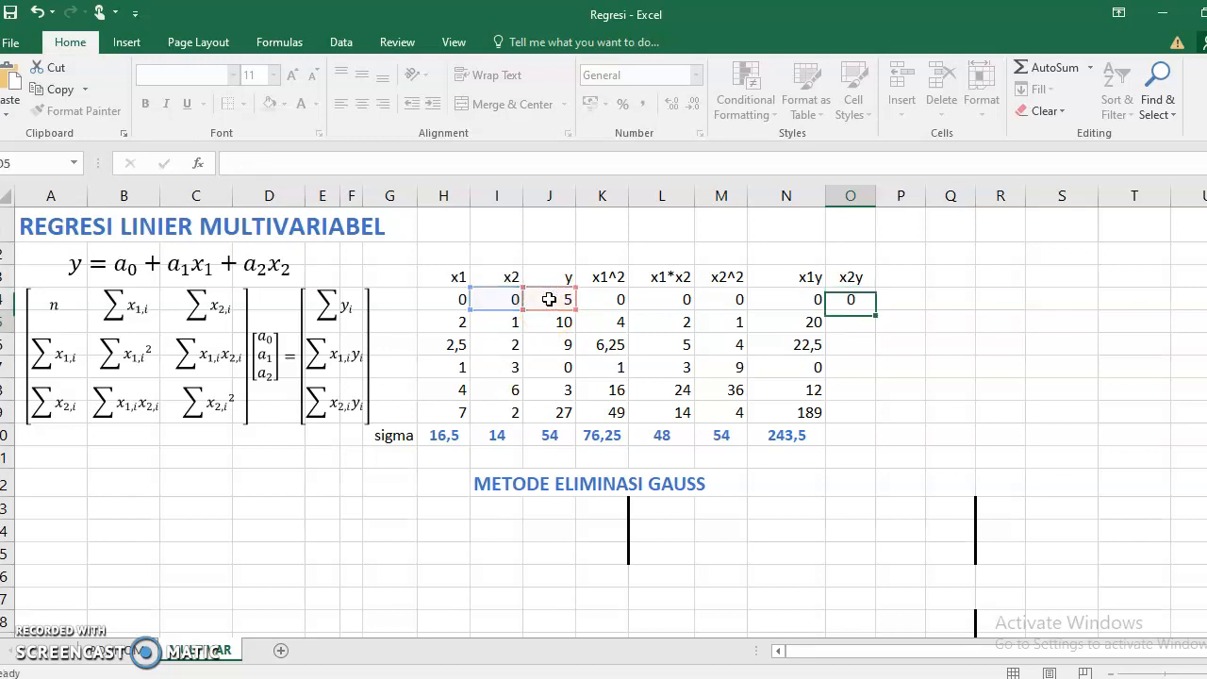
- Fill the x2y formula from O4 down to O9 and extend the sigma row's sum from N10 to O10
left_click(850, 318)
left_click(847, 303)
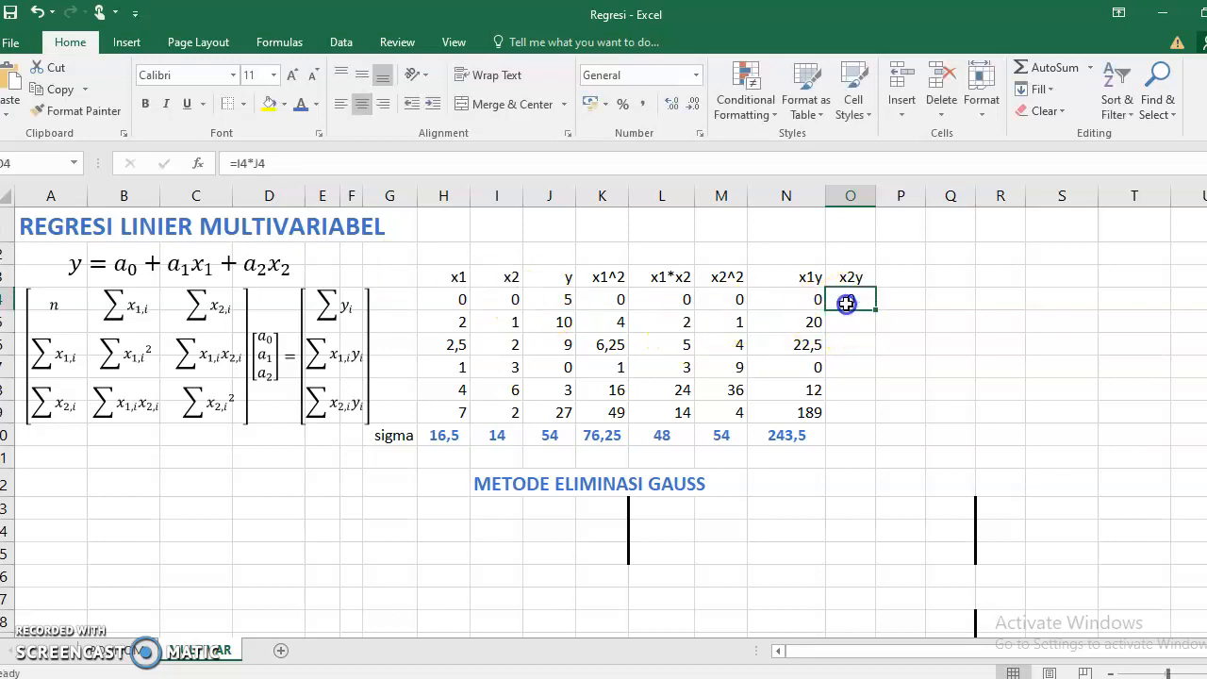
left_click_drag(874, 310, 865, 444)
left_click(801, 439)
left_click(838, 487)
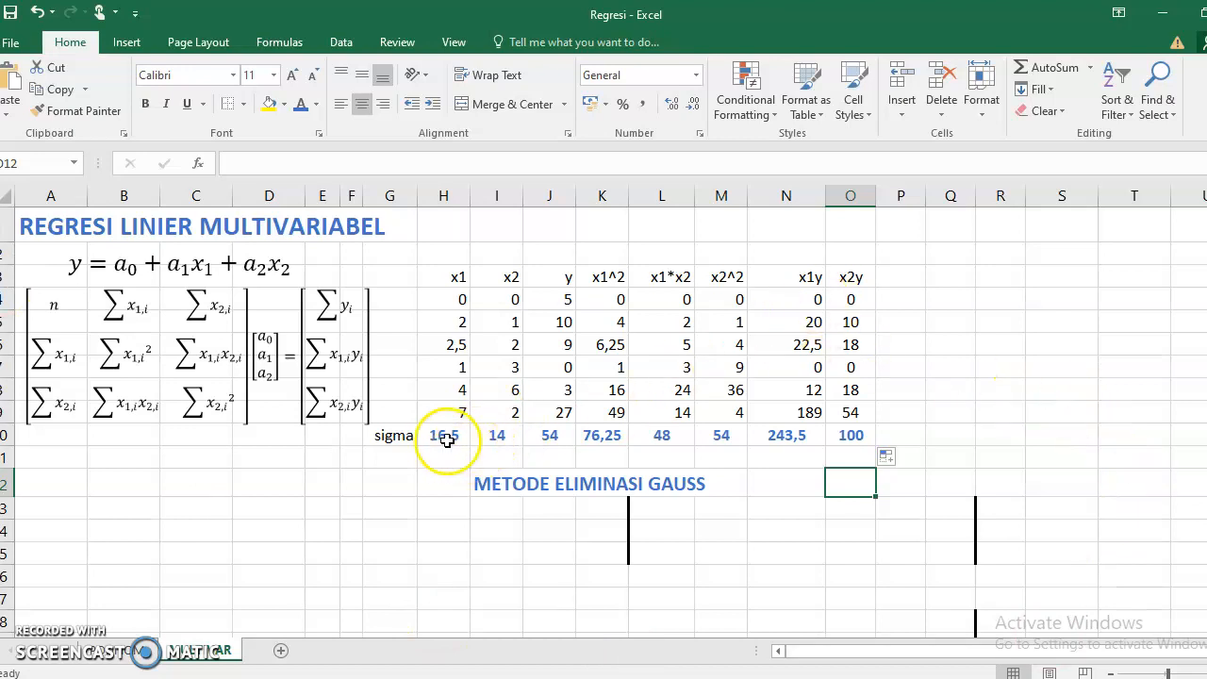
- Enter the first coefficient row of the Gauss elimination matrix, 6, 16,5 and 14, in I13:K13
left_click(503, 509)
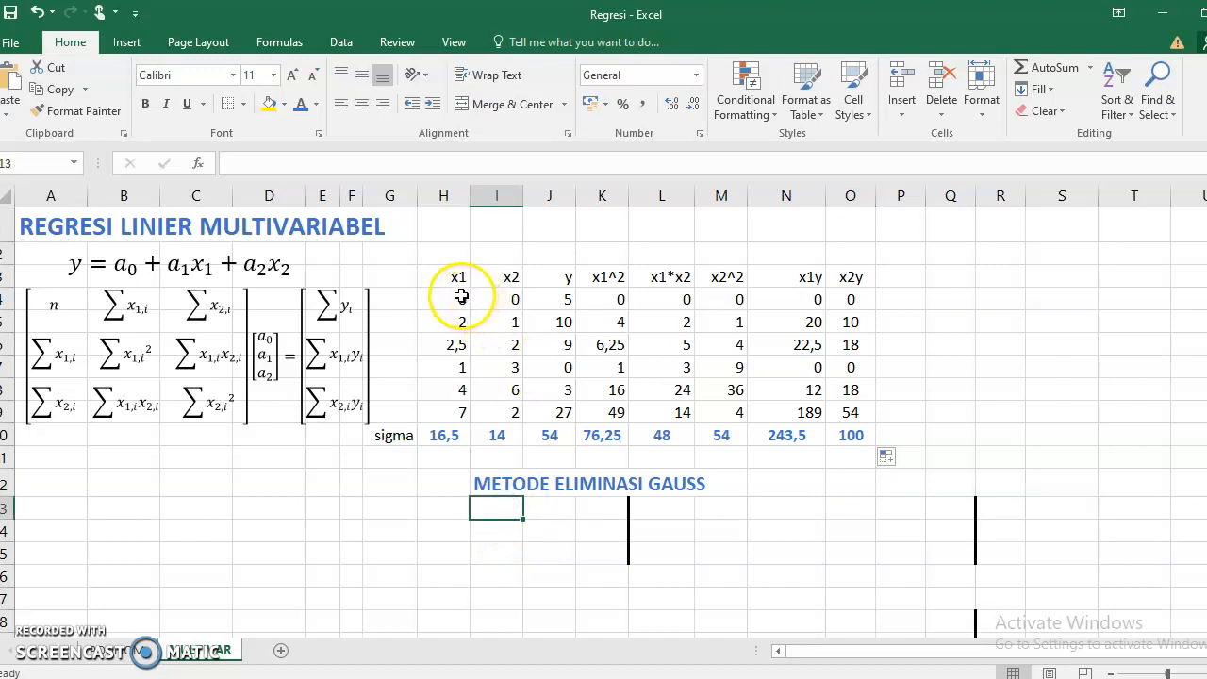
type("6")
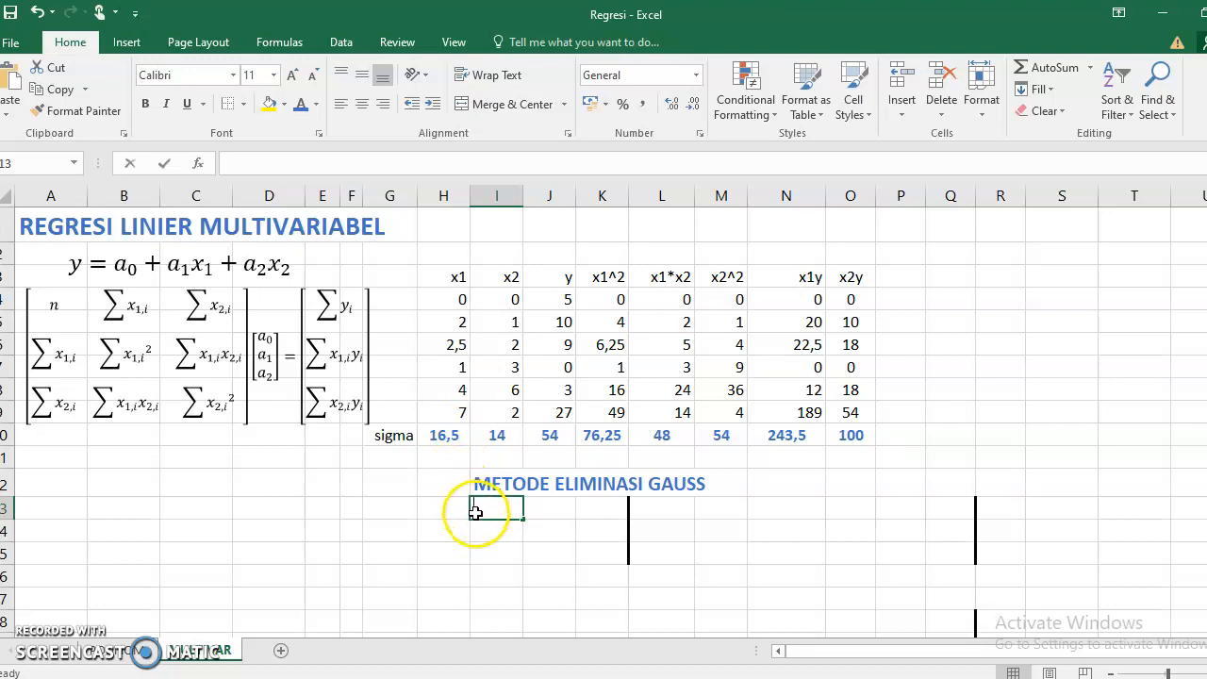
left_click(548, 510)
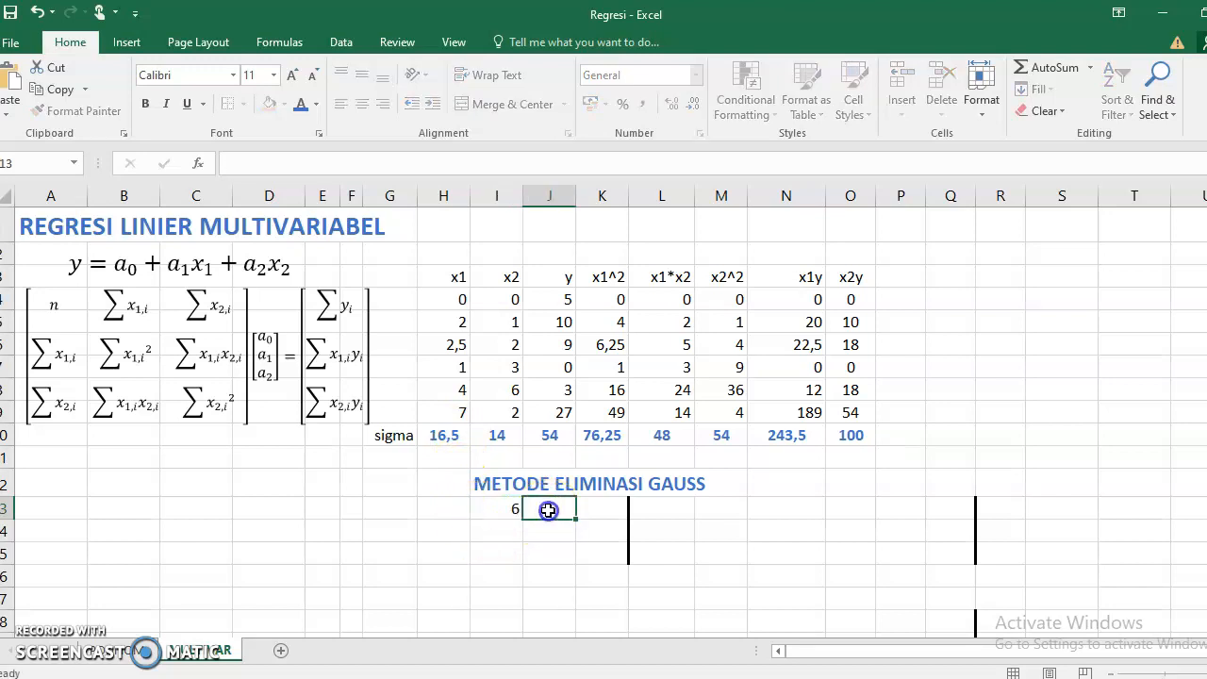
type("16,5")
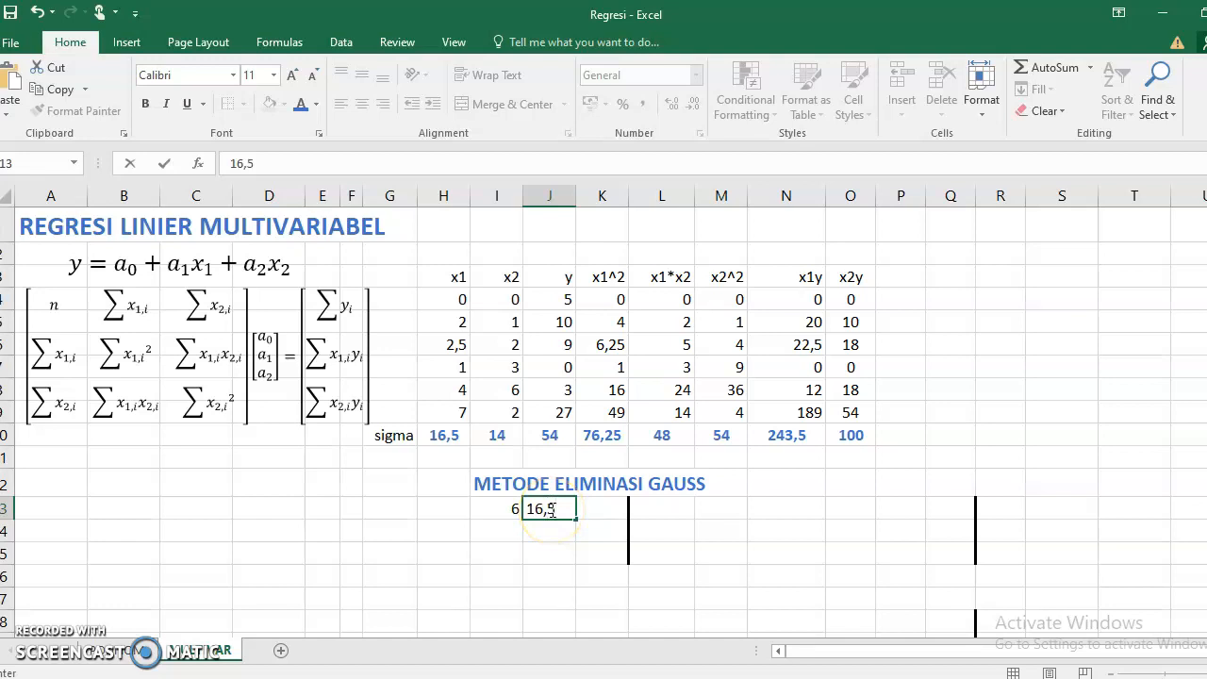
key("Tab")
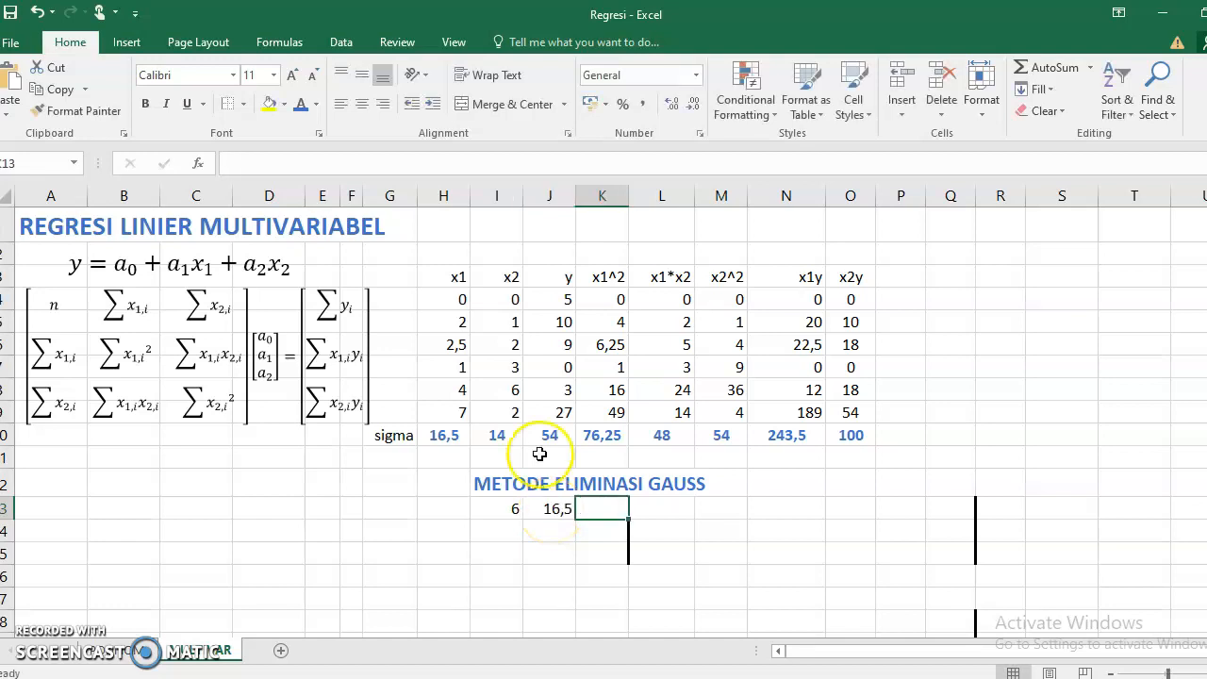
type("14")
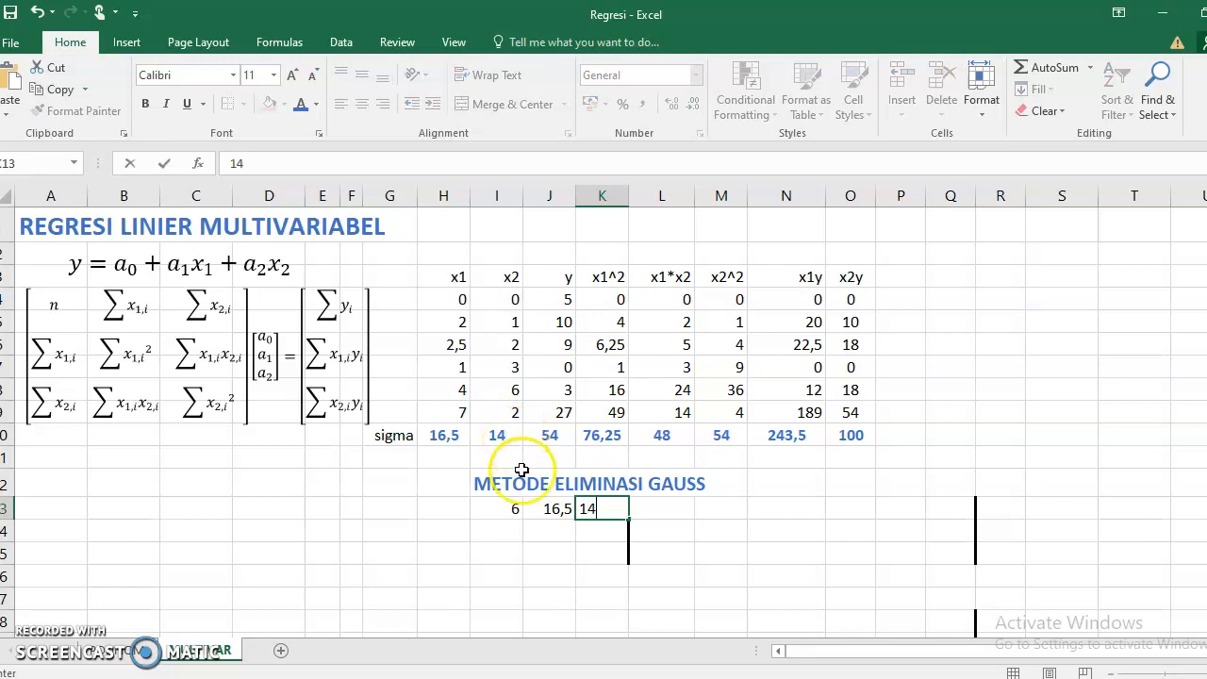
- Enter the second coefficient row of the matrix, 16,5, 76,25 and 48, in I14:K14
left_click(511, 528)
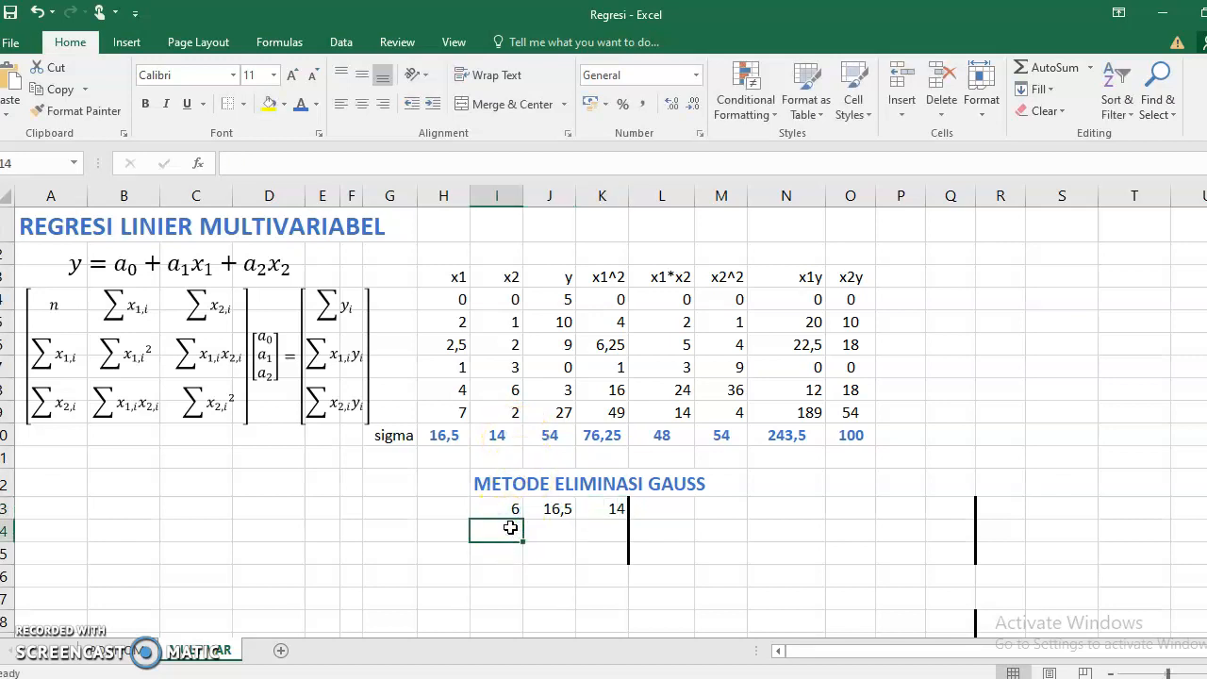
type("16,5")
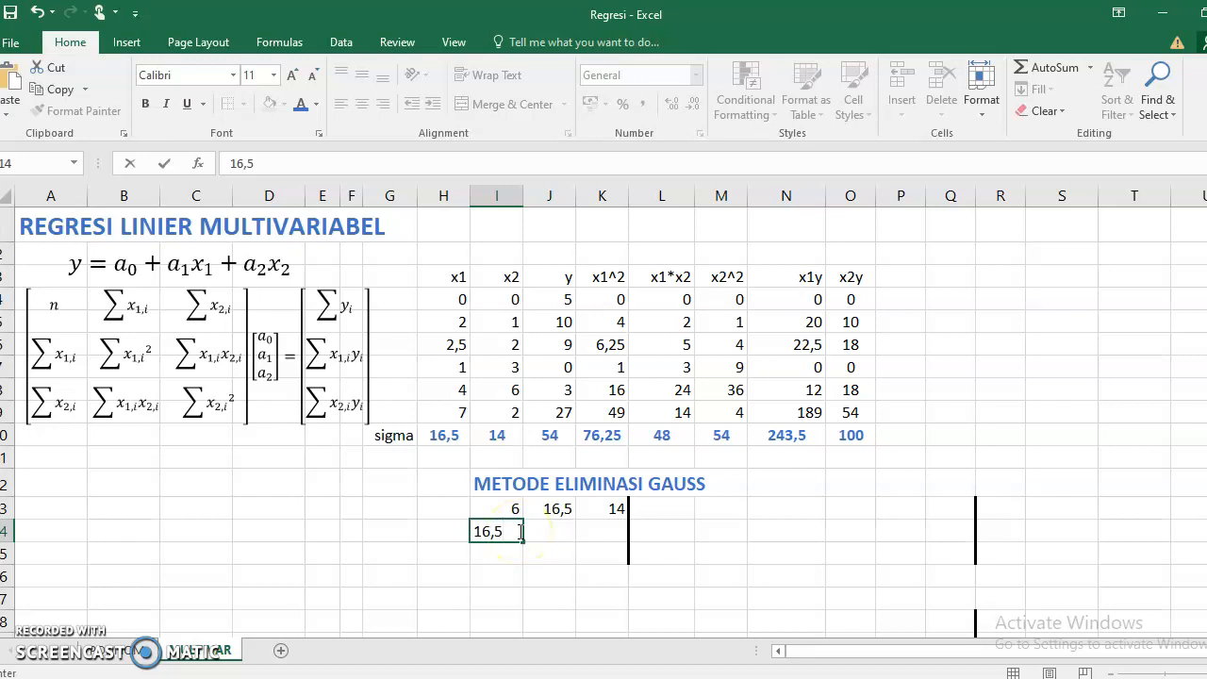
key("Tab")
left_click(560, 545)
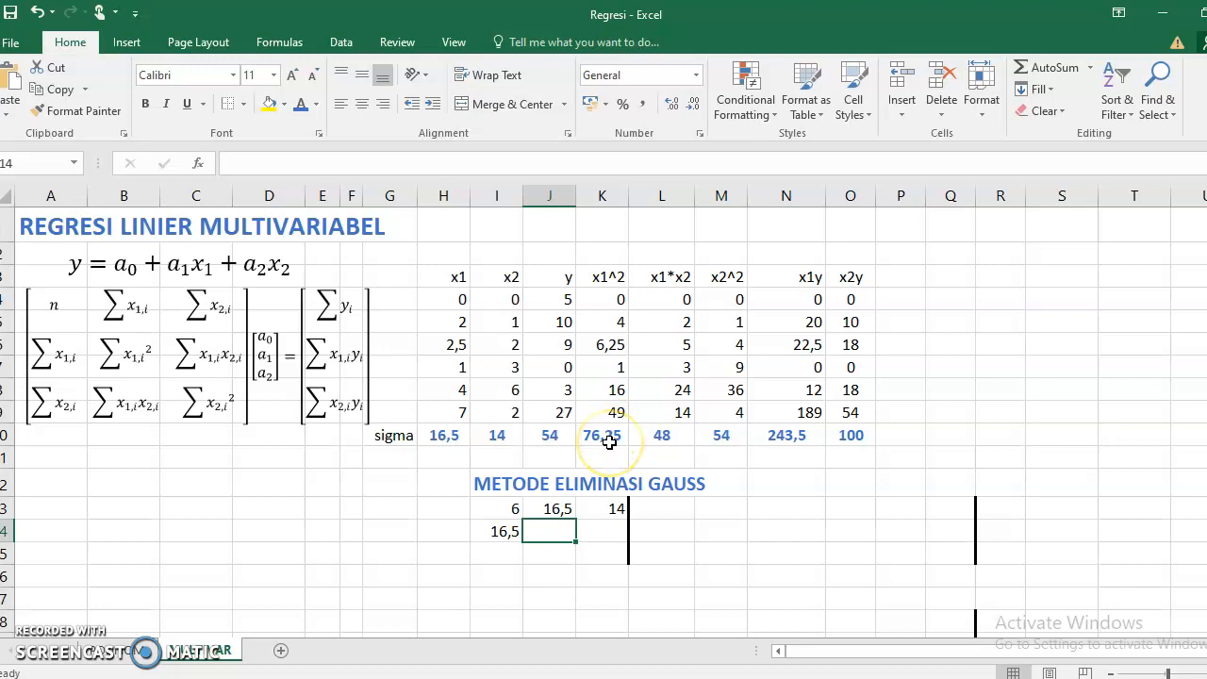
type("76,25")
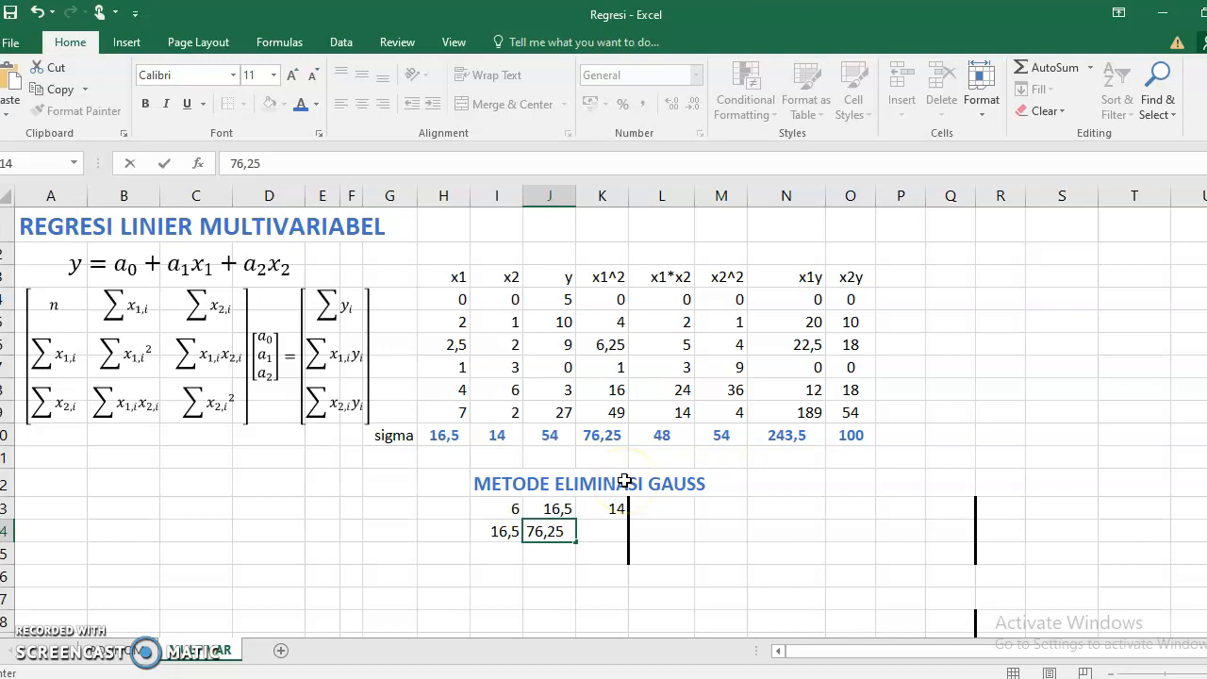
key("Tab")
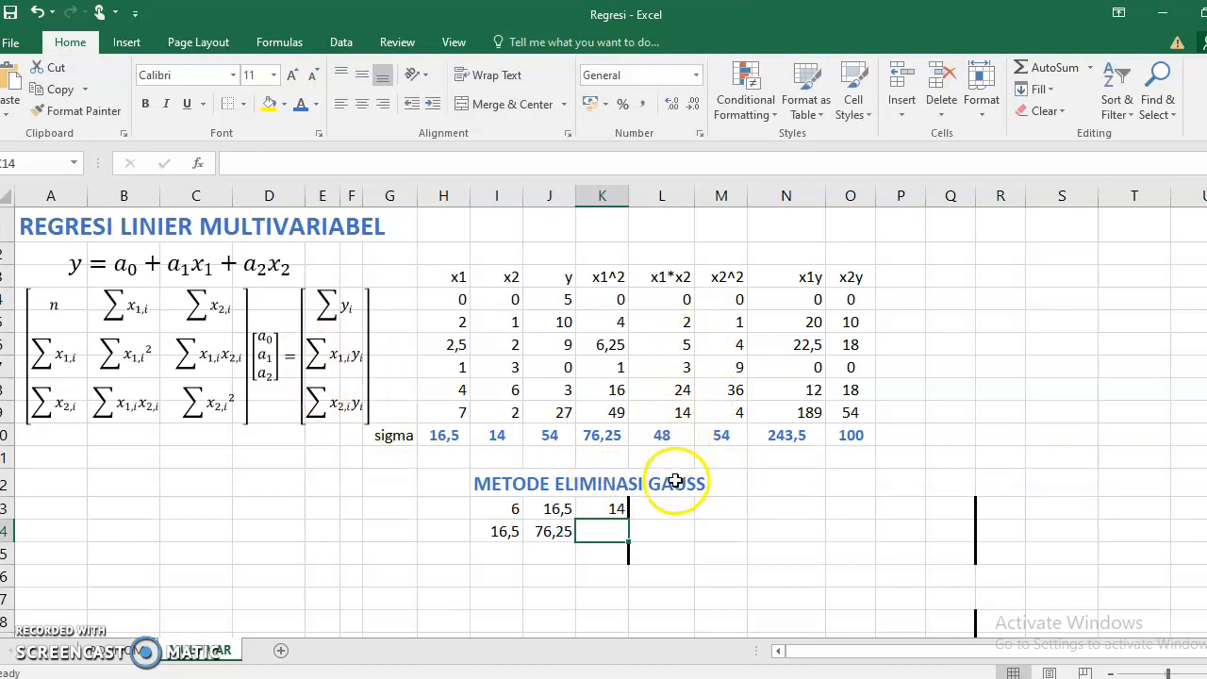
type("48")
- Enter the third coefficient row of the matrix, 14, 48 and 54, in I15:K15
left_click(497, 555)
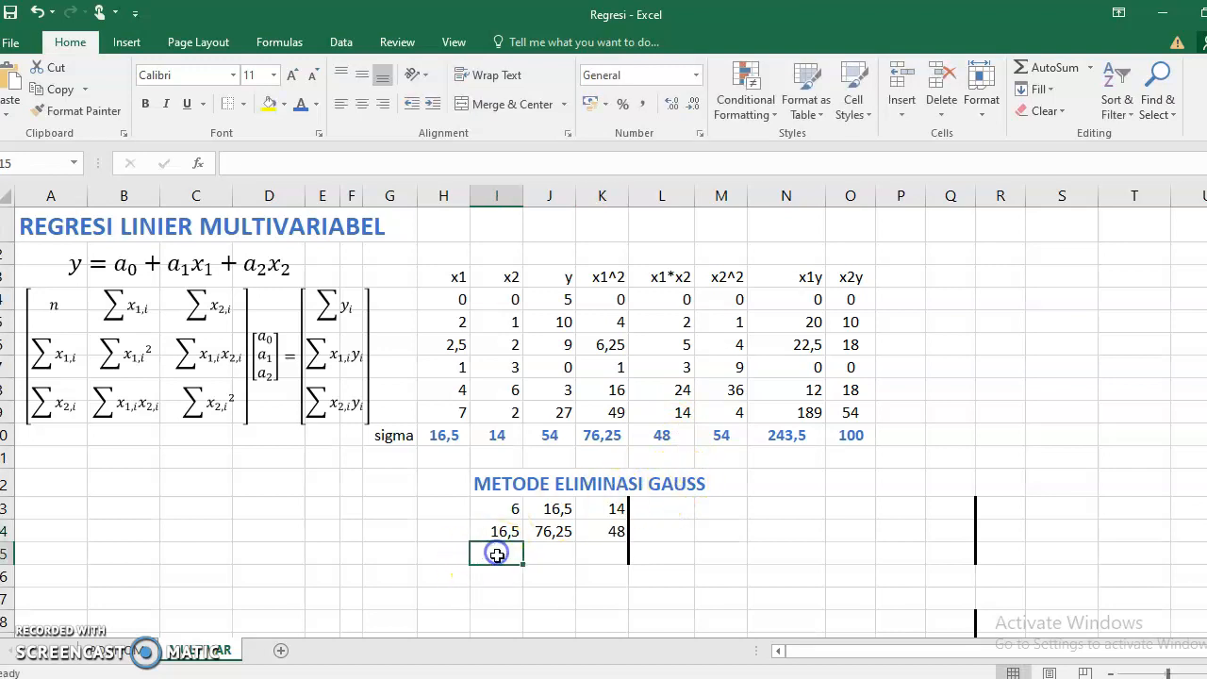
type("14")
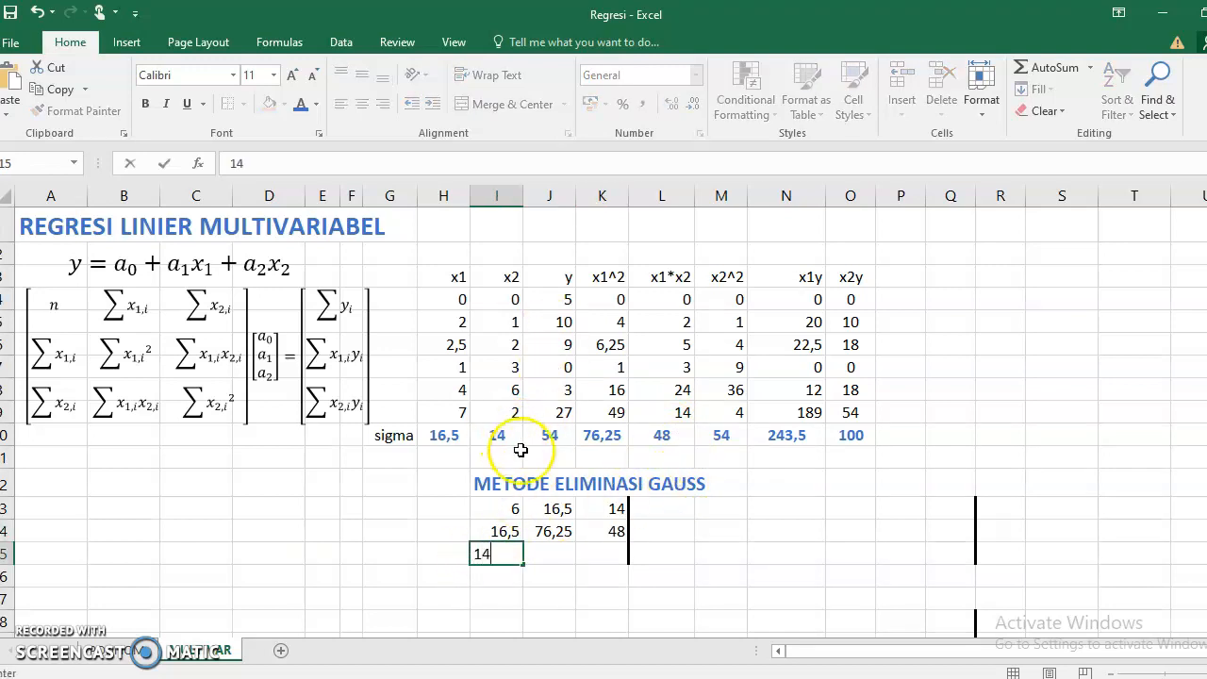
left_click(553, 554)
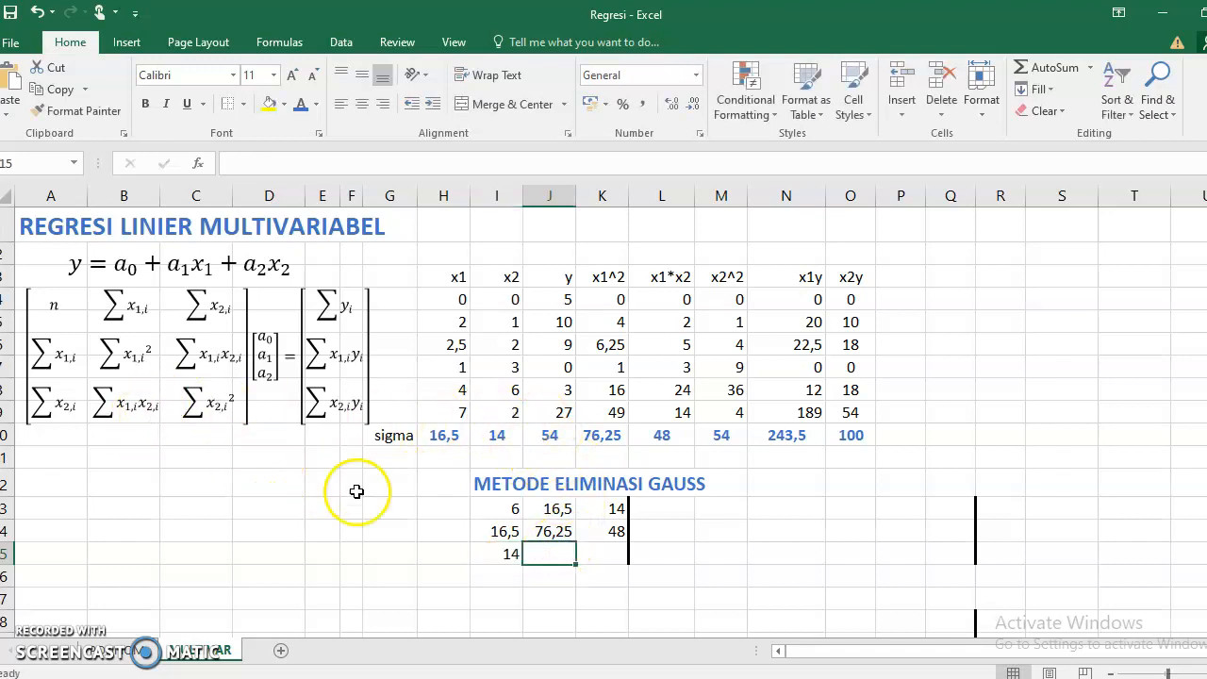
type("48")
left_click(612, 555)
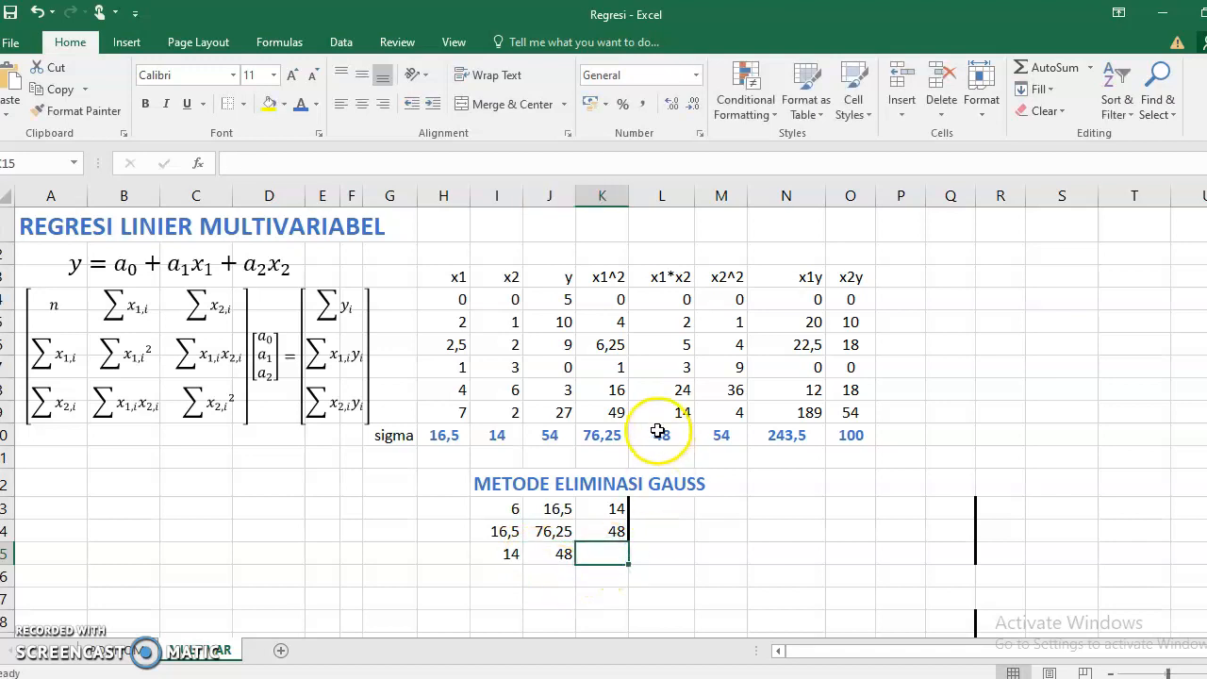
type("54")
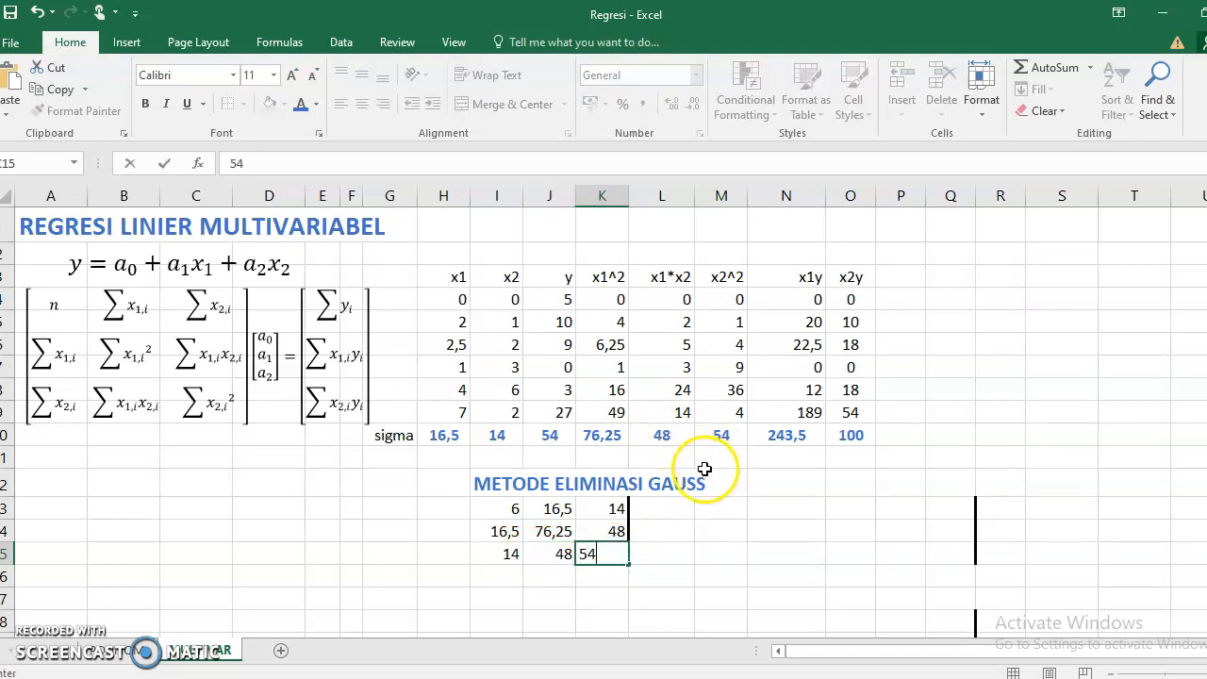
- Enter the right-hand side values 54, 243,5 and 100 beside the matrix in L13:L15
left_click(666, 511)
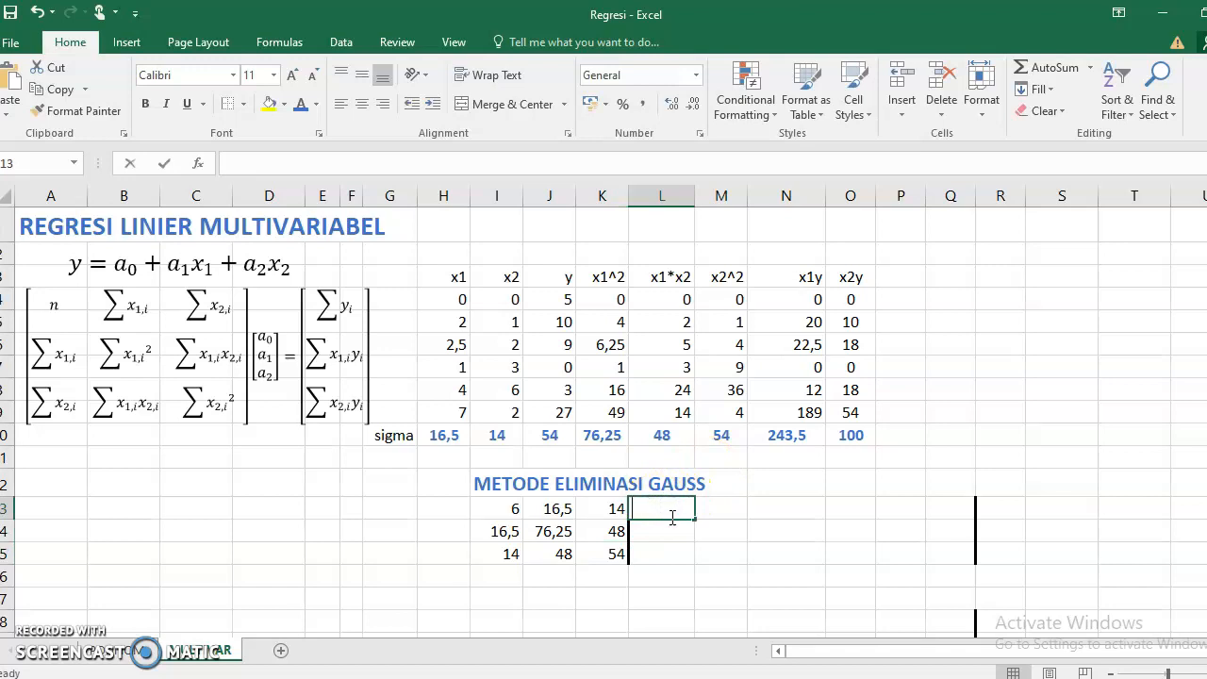
type("54")
left_click(675, 532)
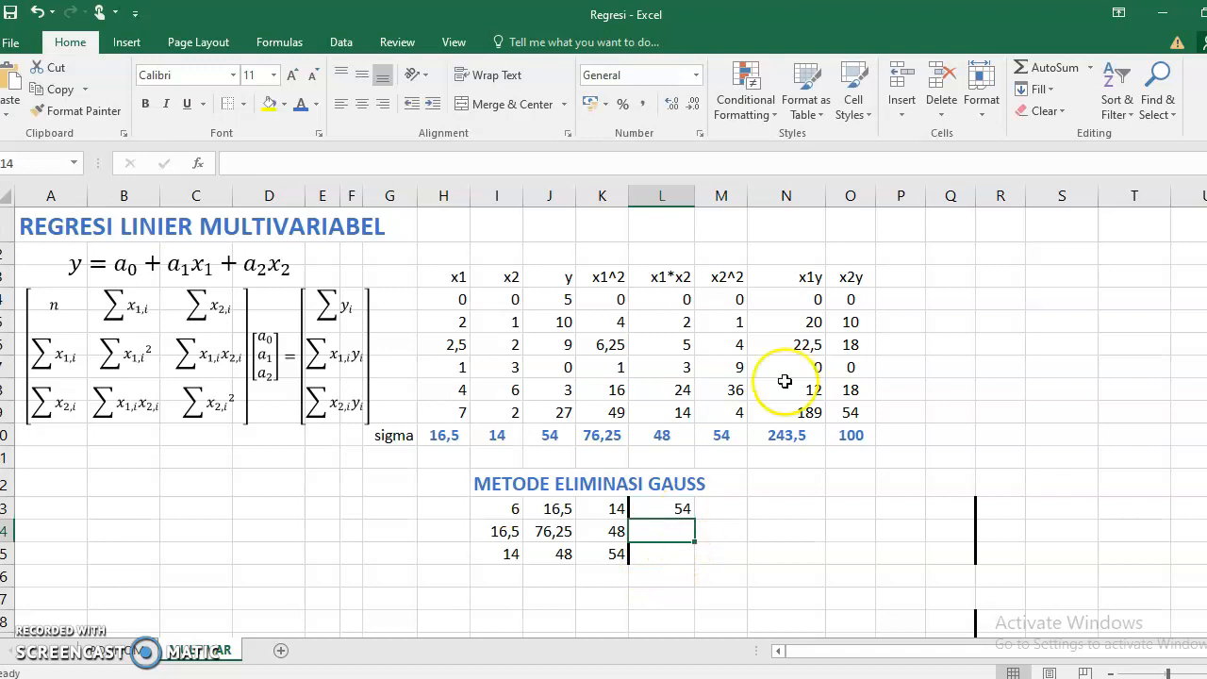
type("243,5")
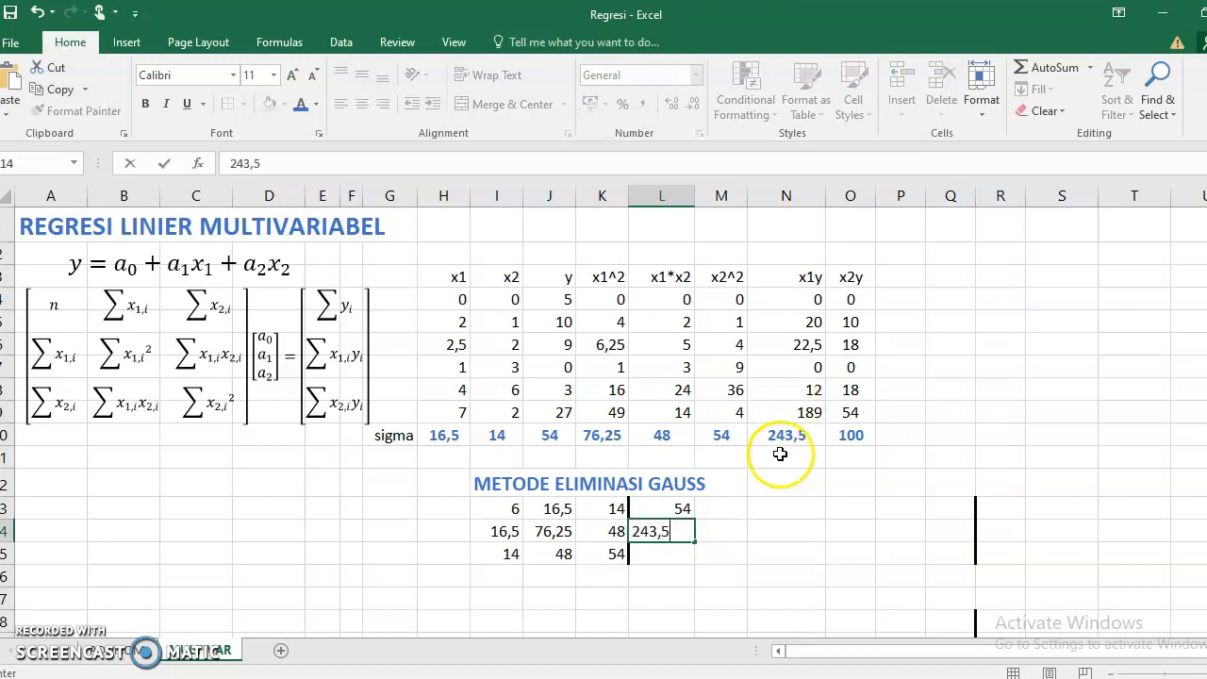
left_click(670, 554)
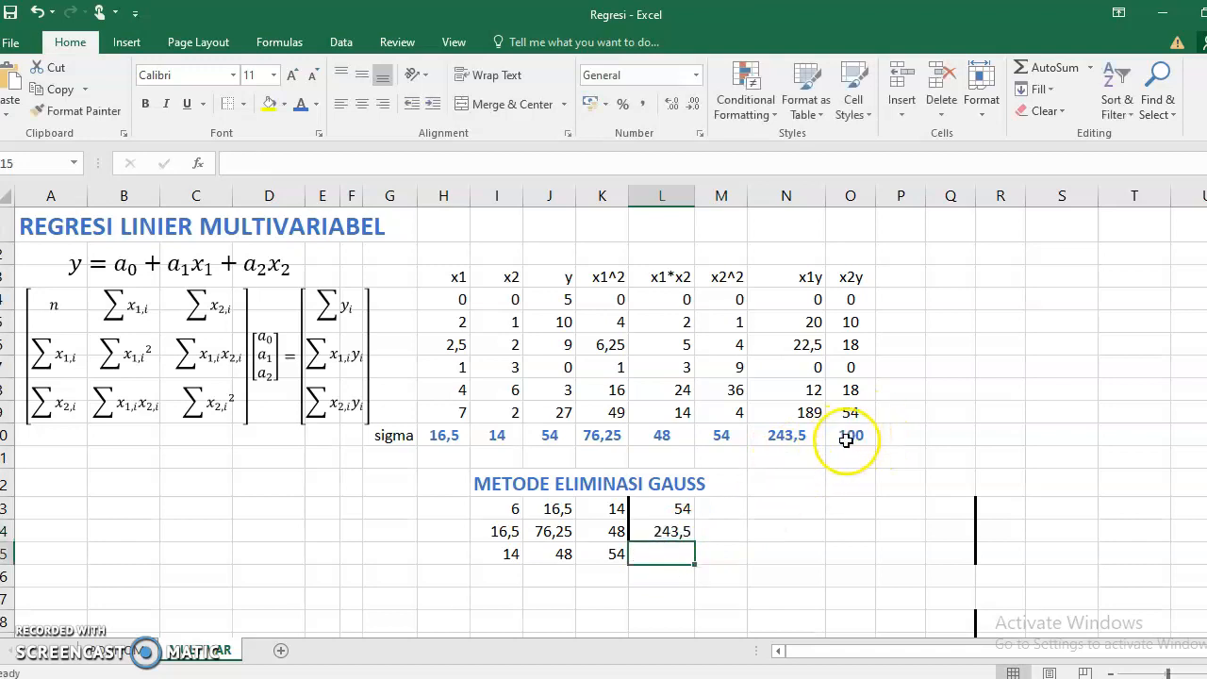
type("100")
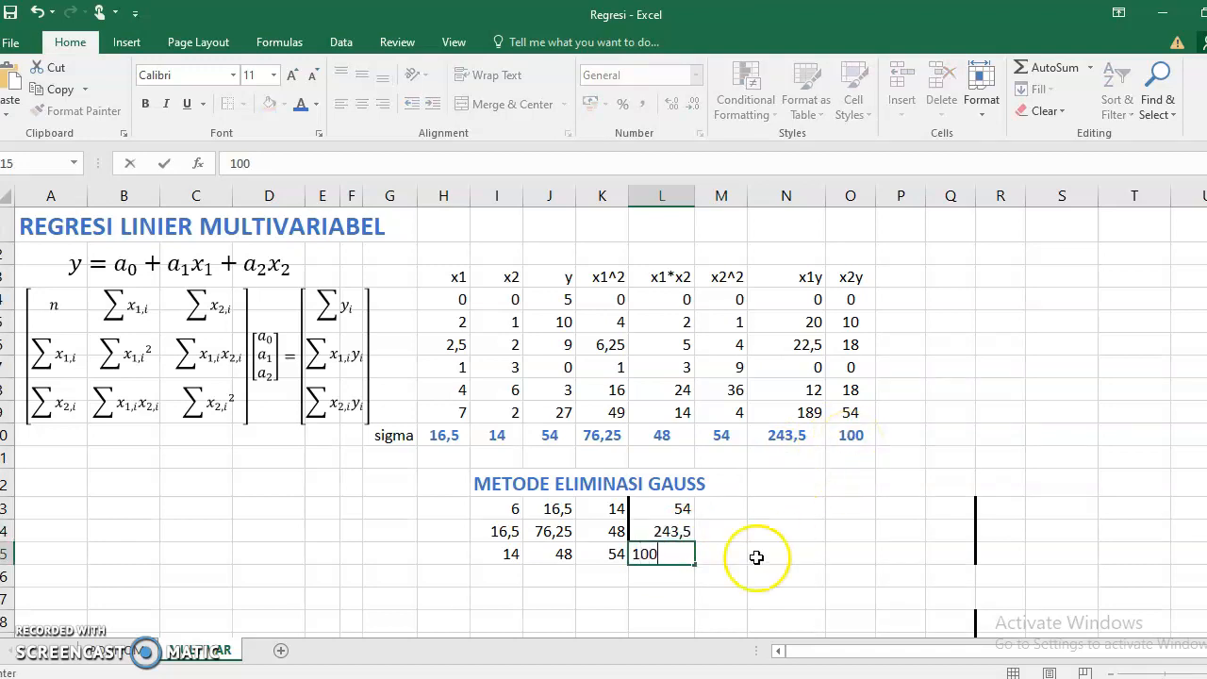
left_click(738, 554)
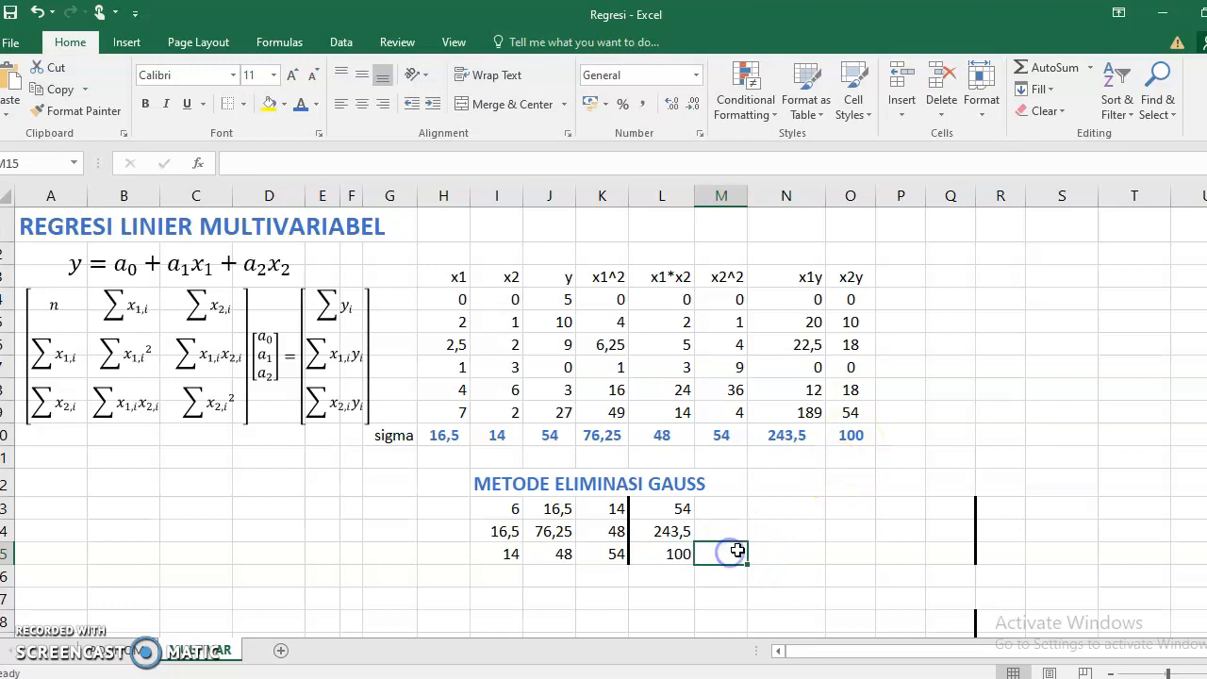
- Label the three matrix rows b1, b2 and b3 in H13:H15
left_click(787, 507)
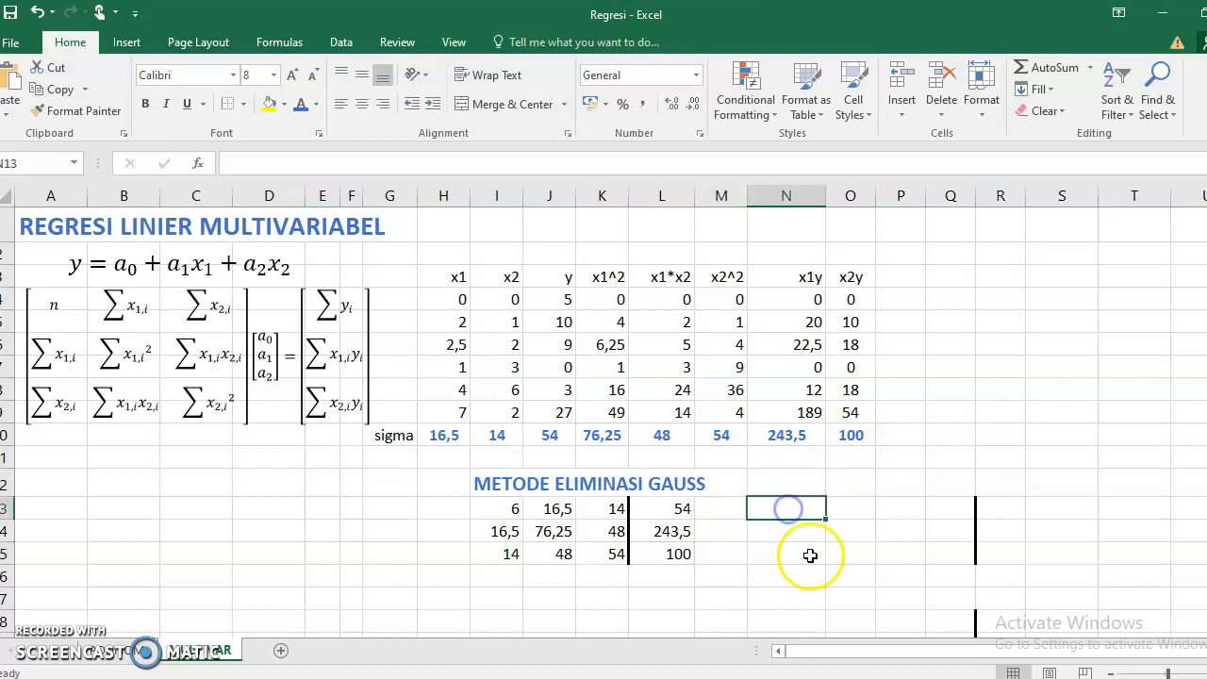
left_click(443, 506)
type("b1")
key("Return")
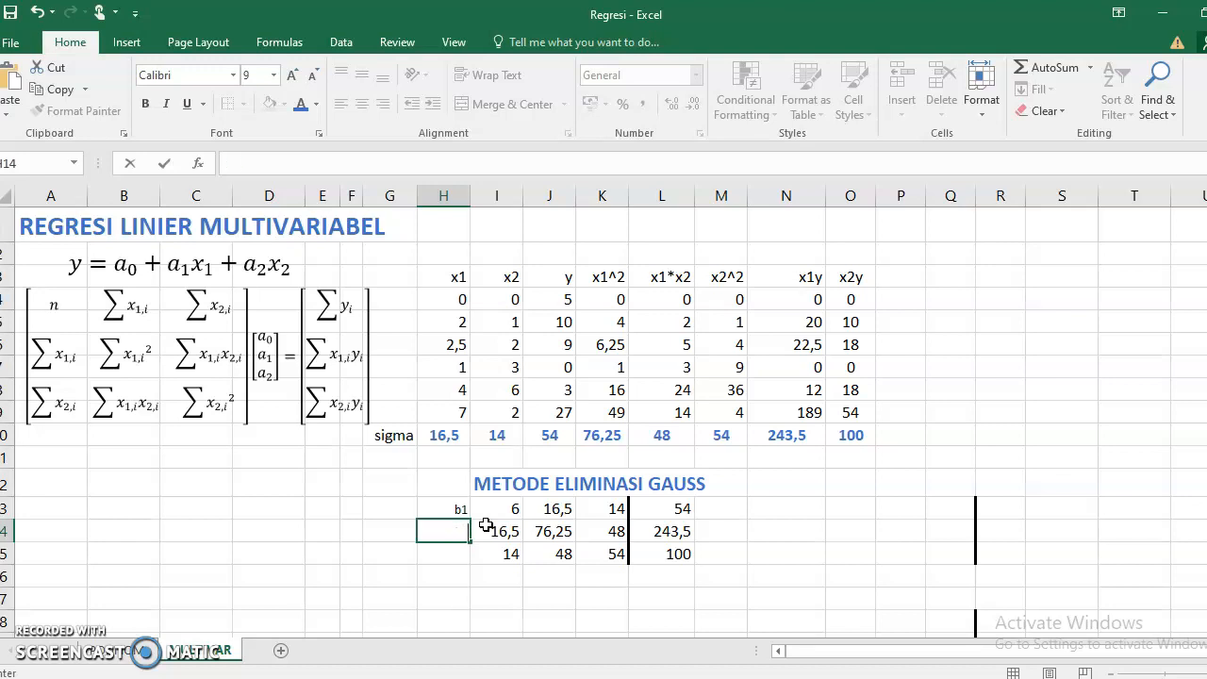
type("b2")
key("Return")
type("b3")
key("Return")
- Enter the row operation label b1/a11 in N13, beside the first matrix row
key("Right")
key("Right")
key("Right")
key("Right")
key("Right")
key("Right")
key("Right")
key("Right")
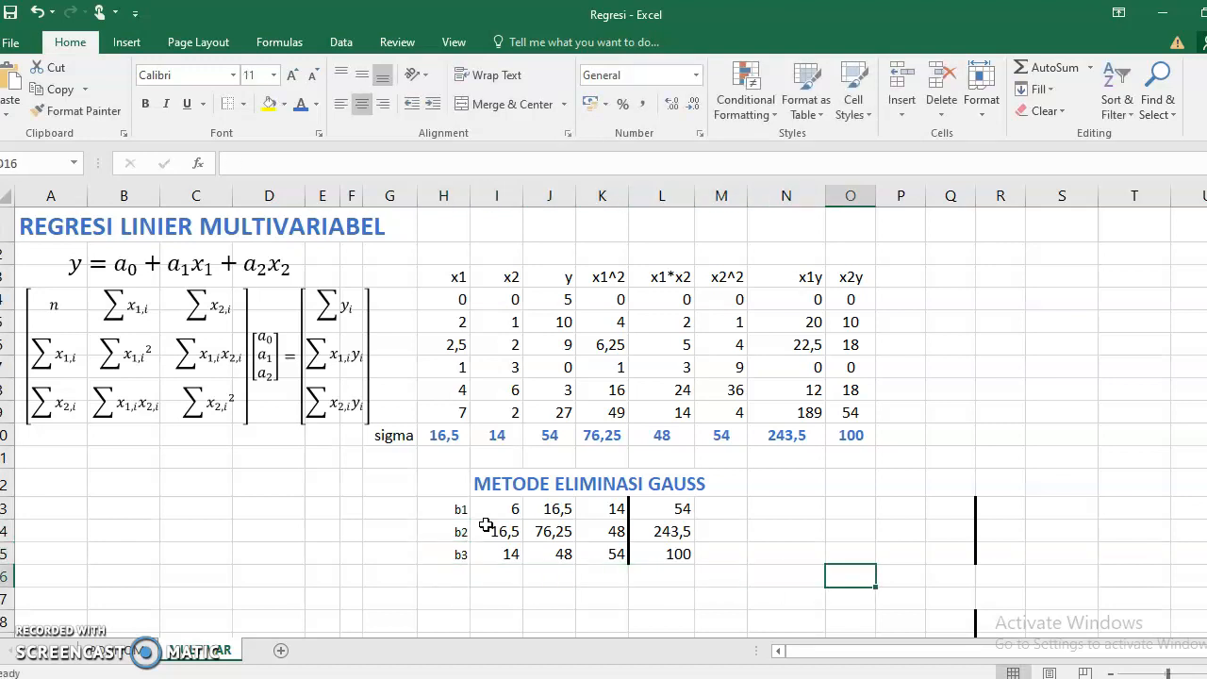
key("Up")
key("Up")
key("Up")
key("Left")
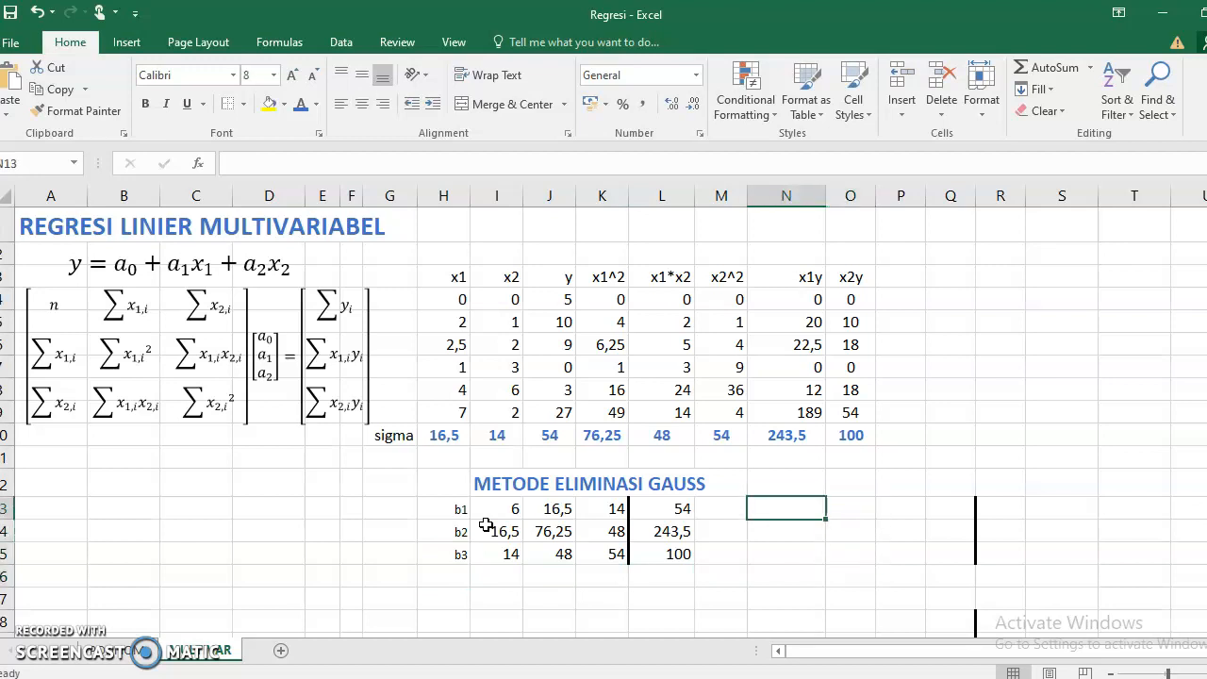
type("b1/a11")
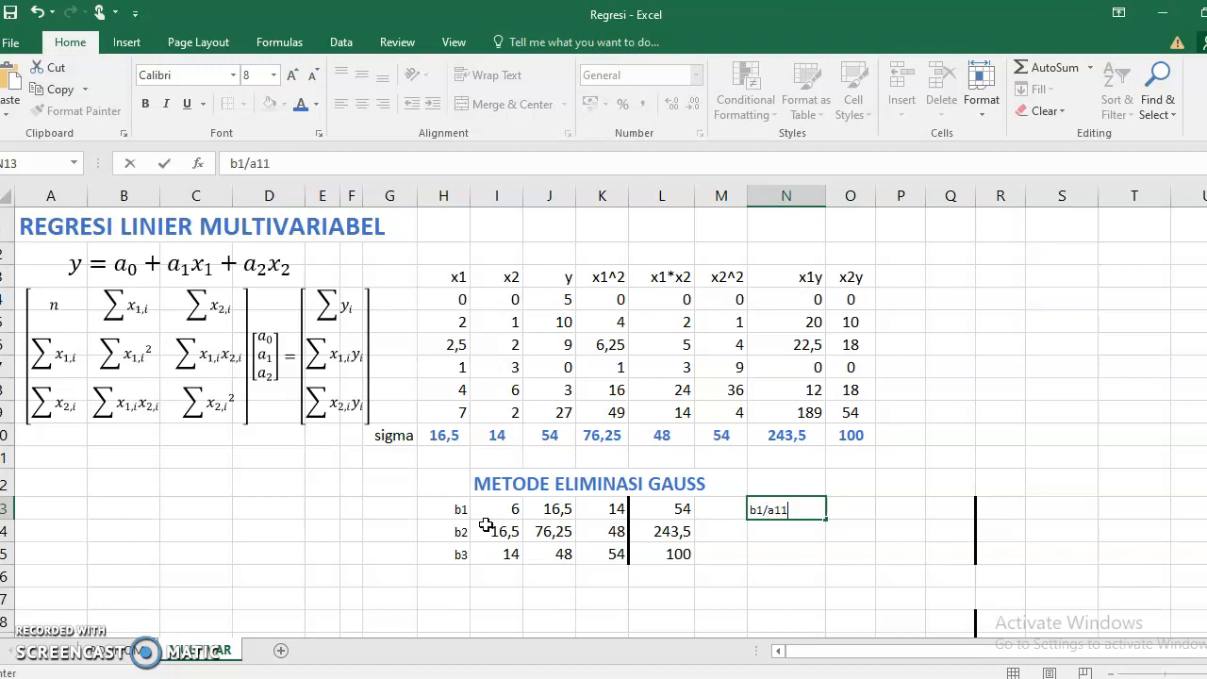
key("Tab")
- Divide the first matrix row by its pivot with =I13/$I$13 in O13 and fill the formula across to R13
type("=")
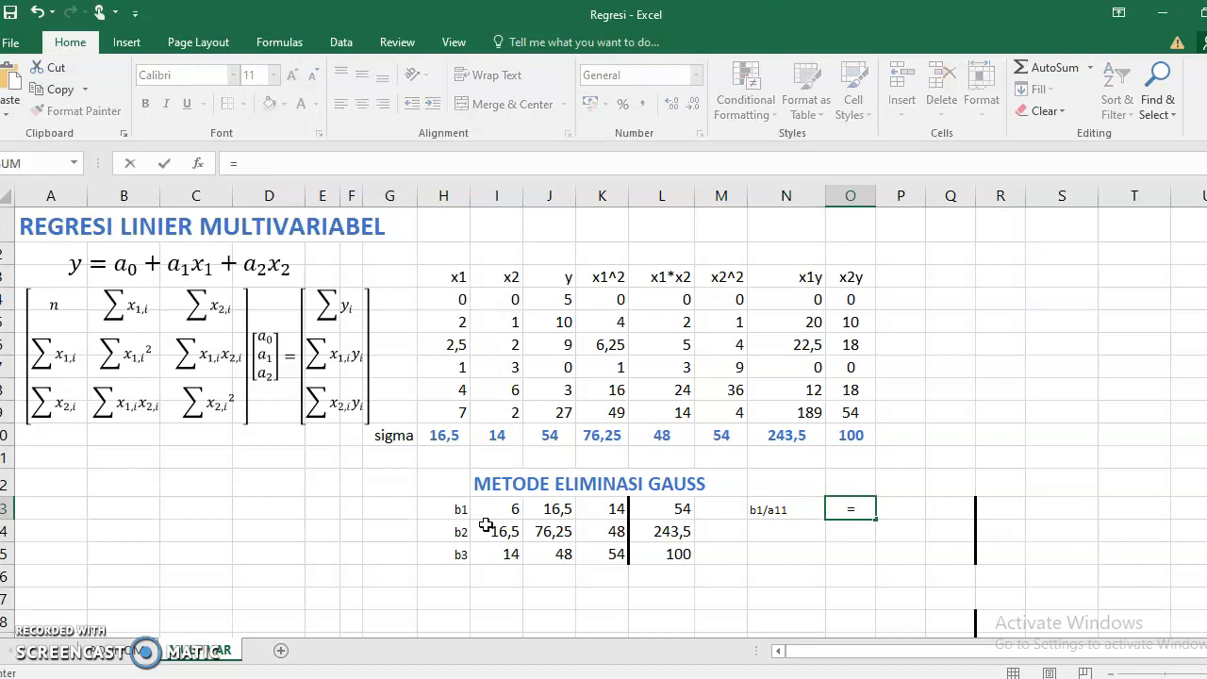
left_click(512, 508)
type("/")
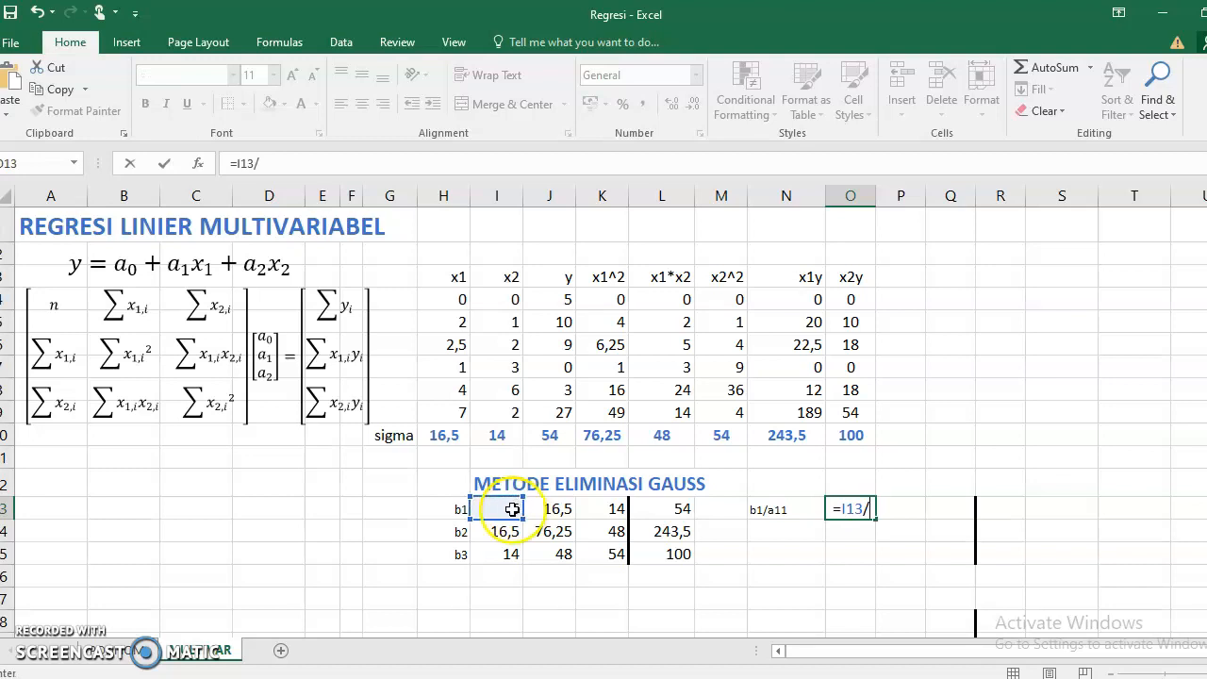
left_click(511, 509)
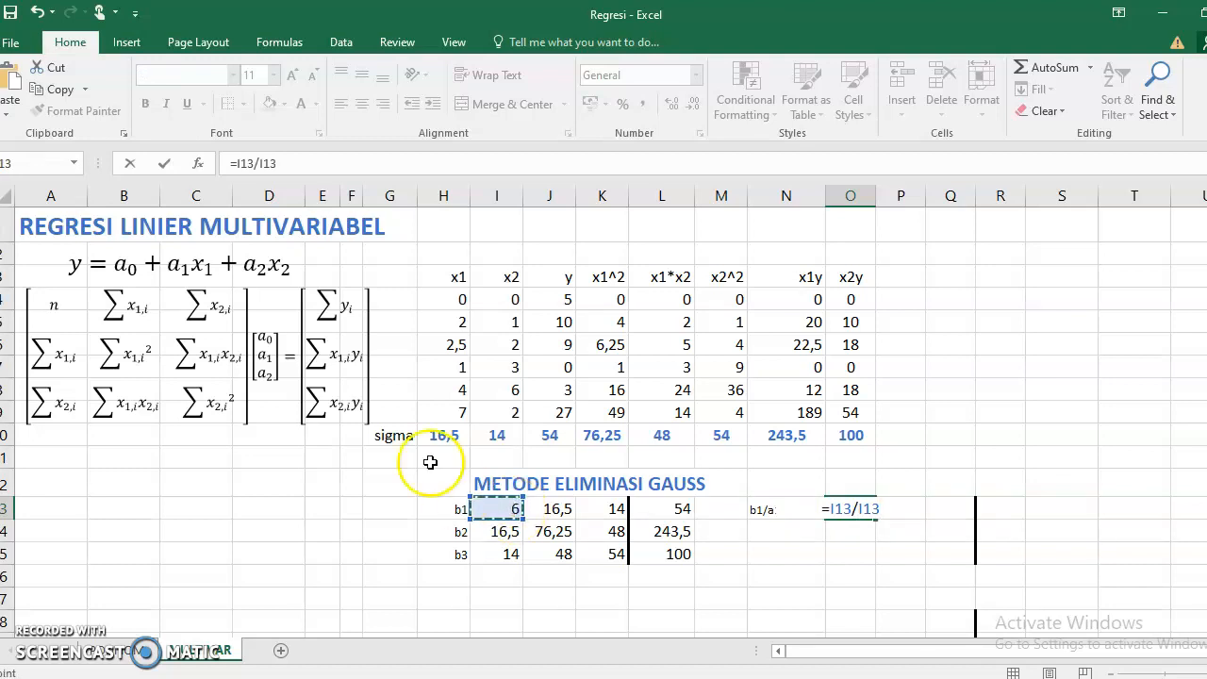
left_click(257, 163)
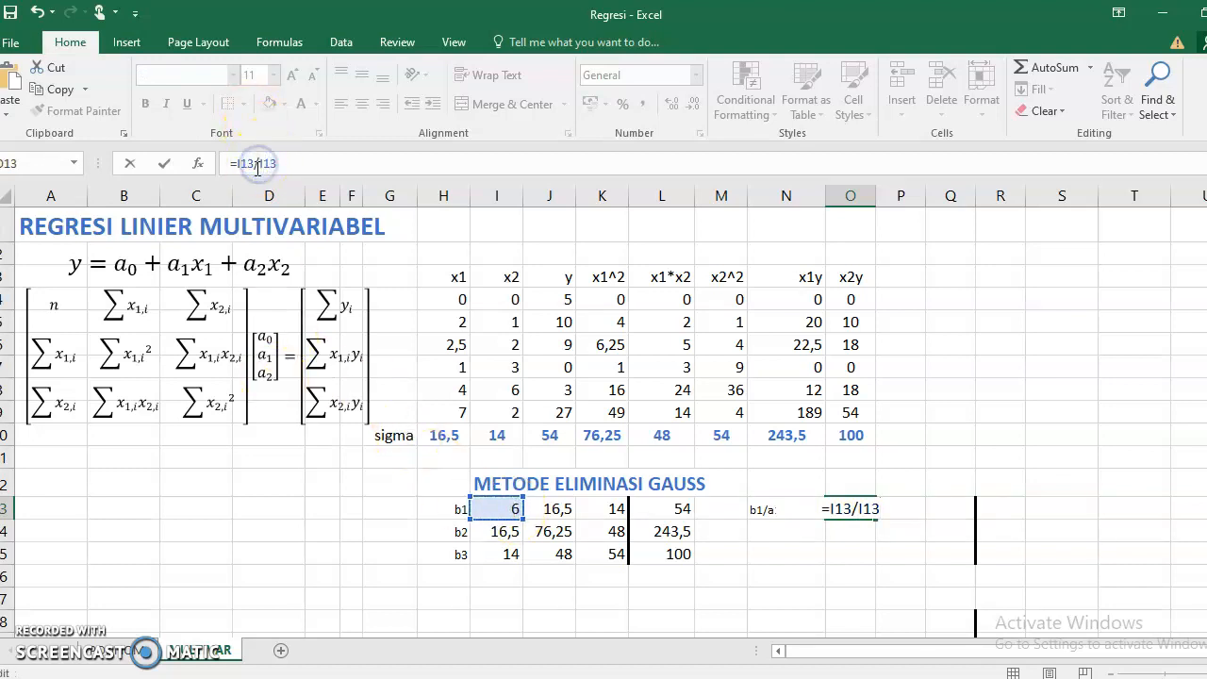
type("$")
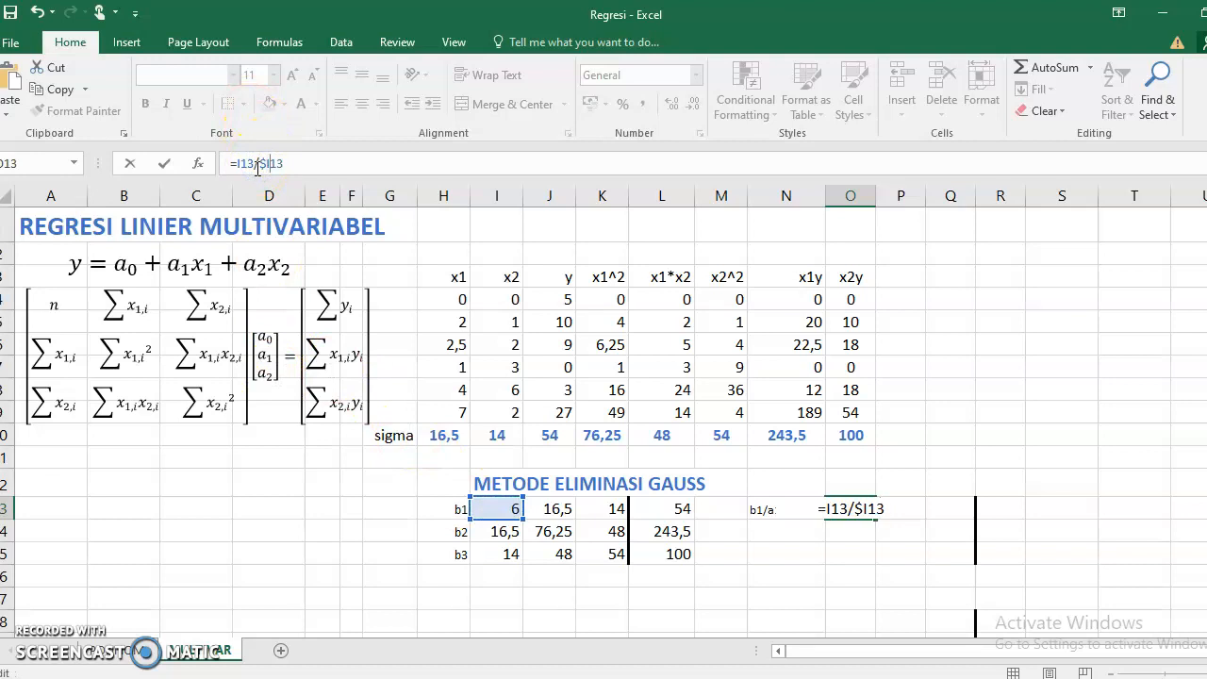
key("Right")
type("$")
key("Return")
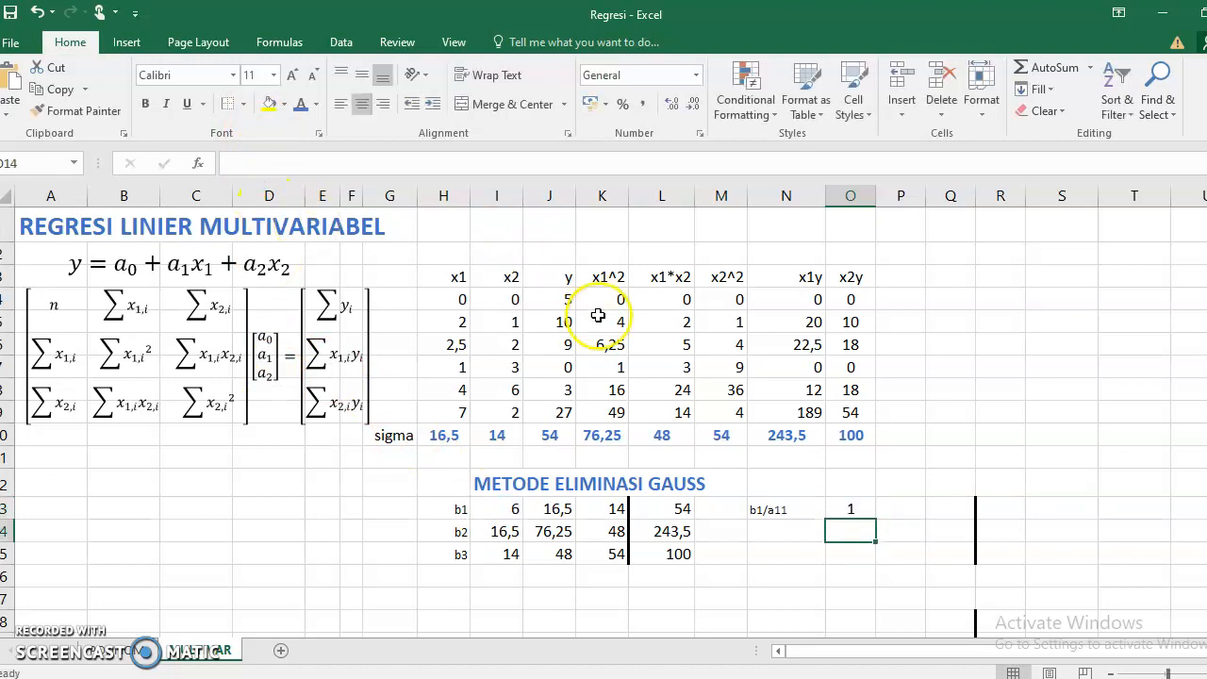
left_click(842, 507)
left_click_drag(876, 520, 1007, 520)
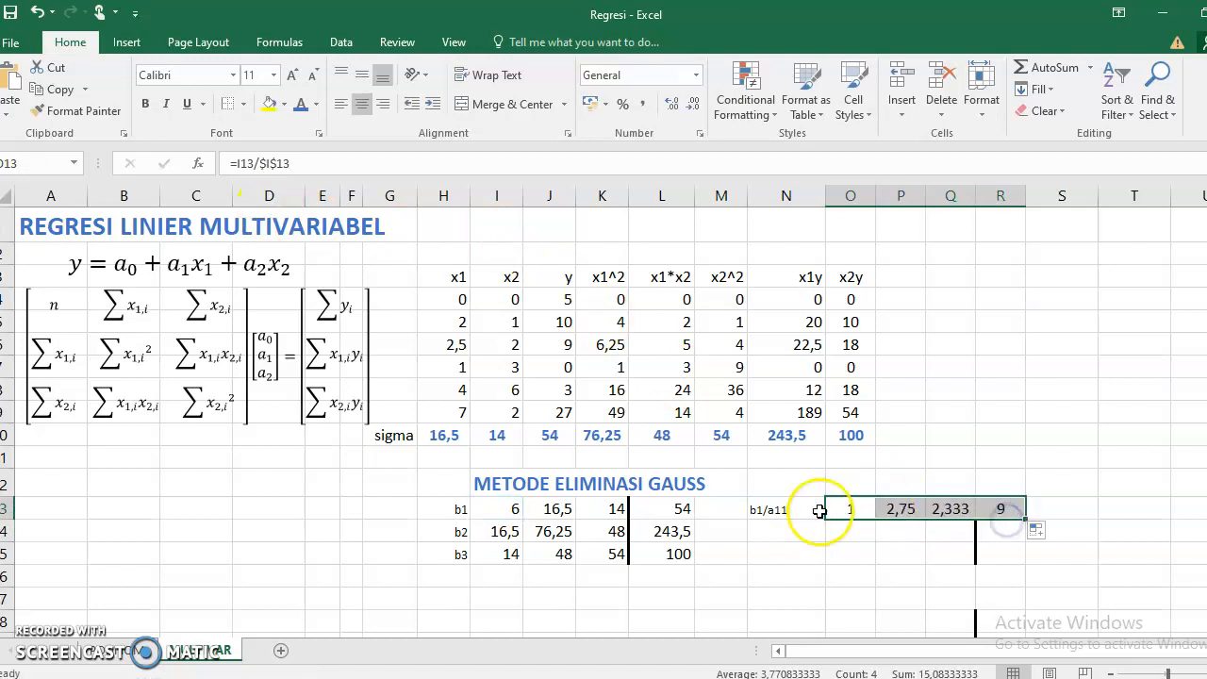
- Enter the row operation label b2-a21.b1* in N14, beside the second matrix row
left_click(769, 532)
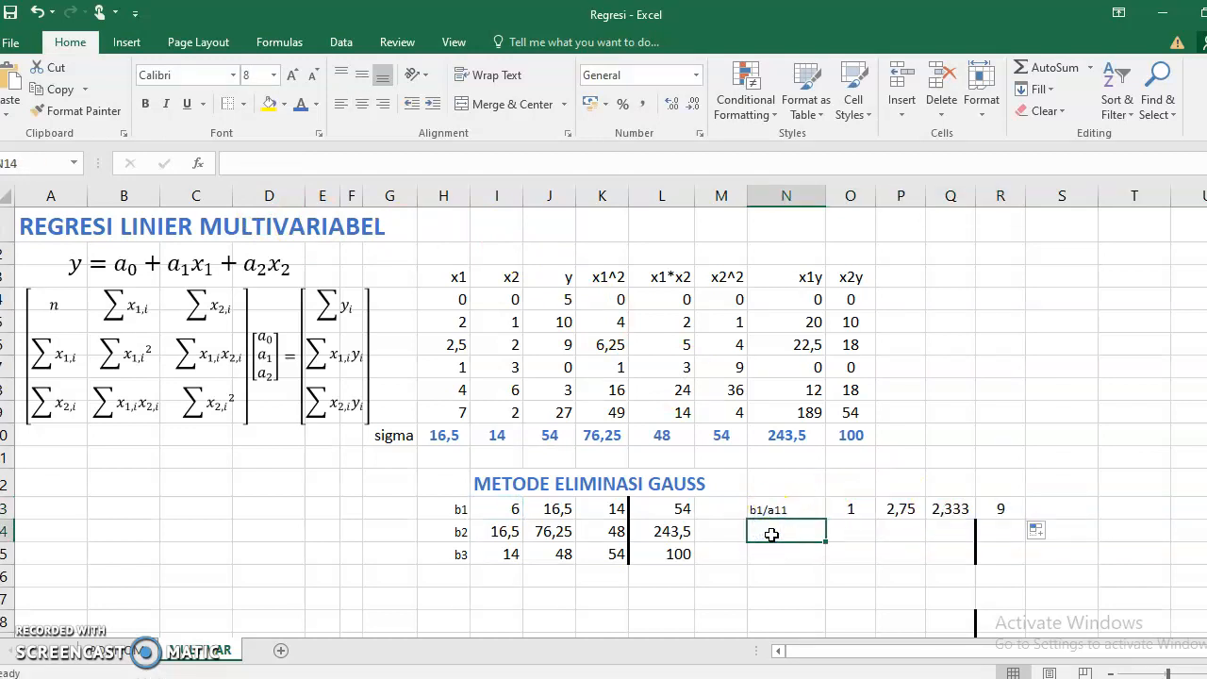
type("b2-")
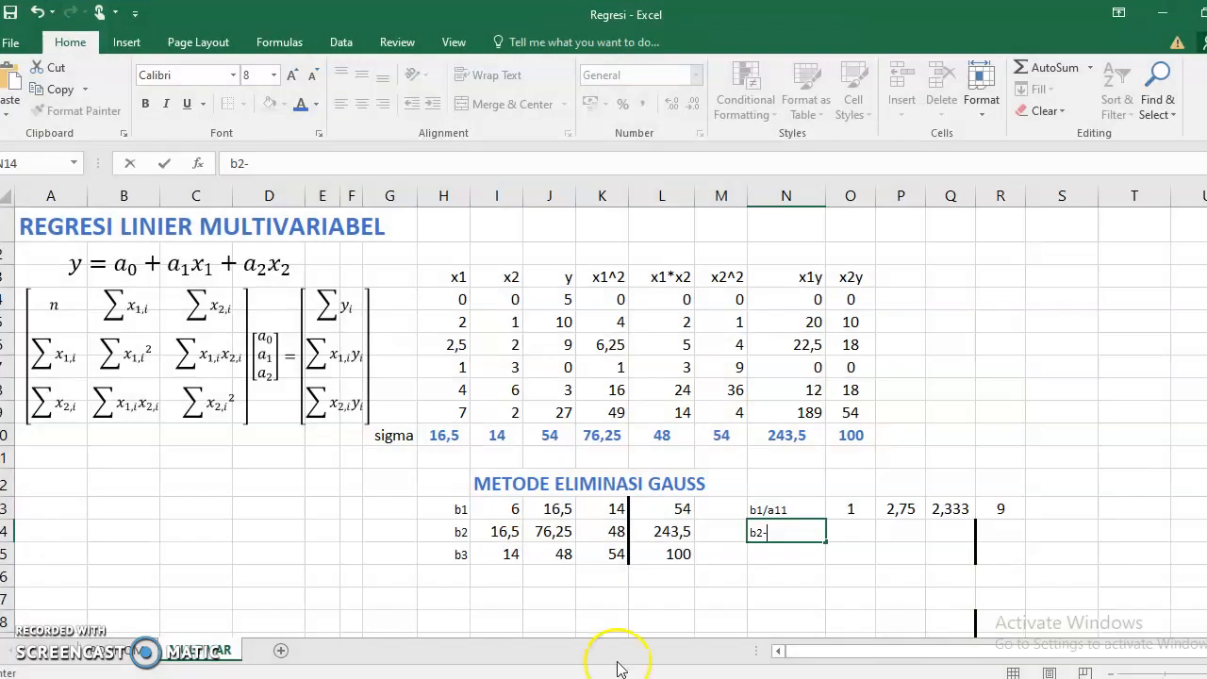
right_click(623, 672)
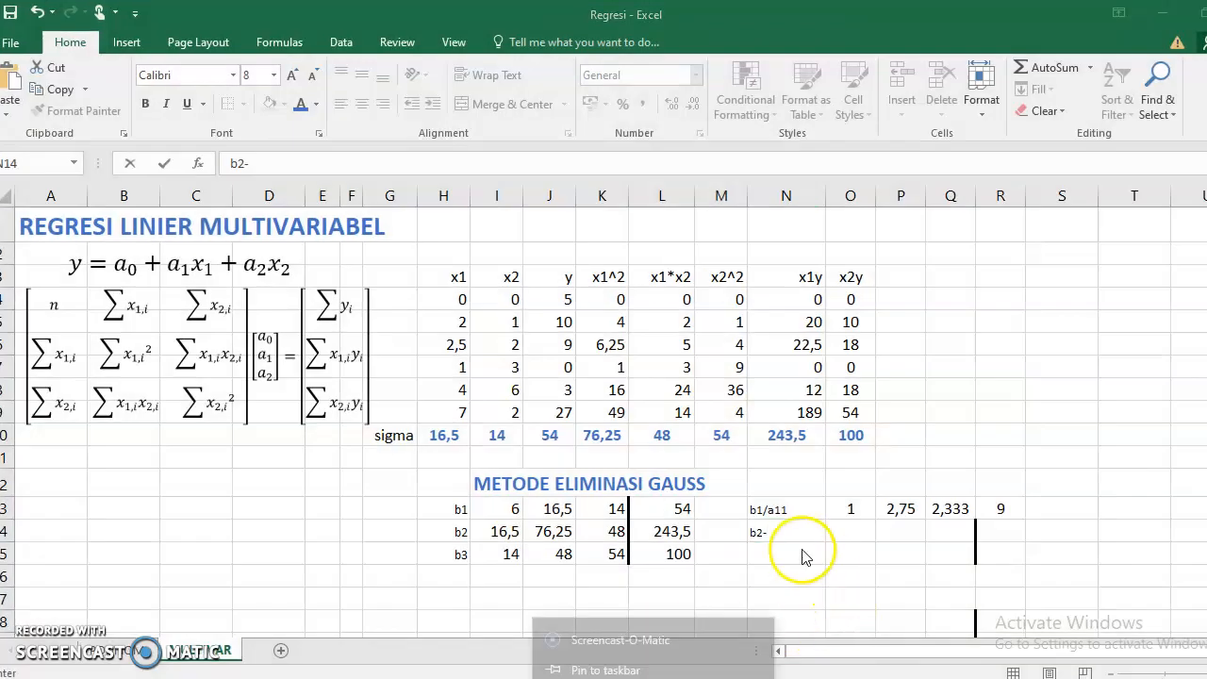
left_click(788, 533)
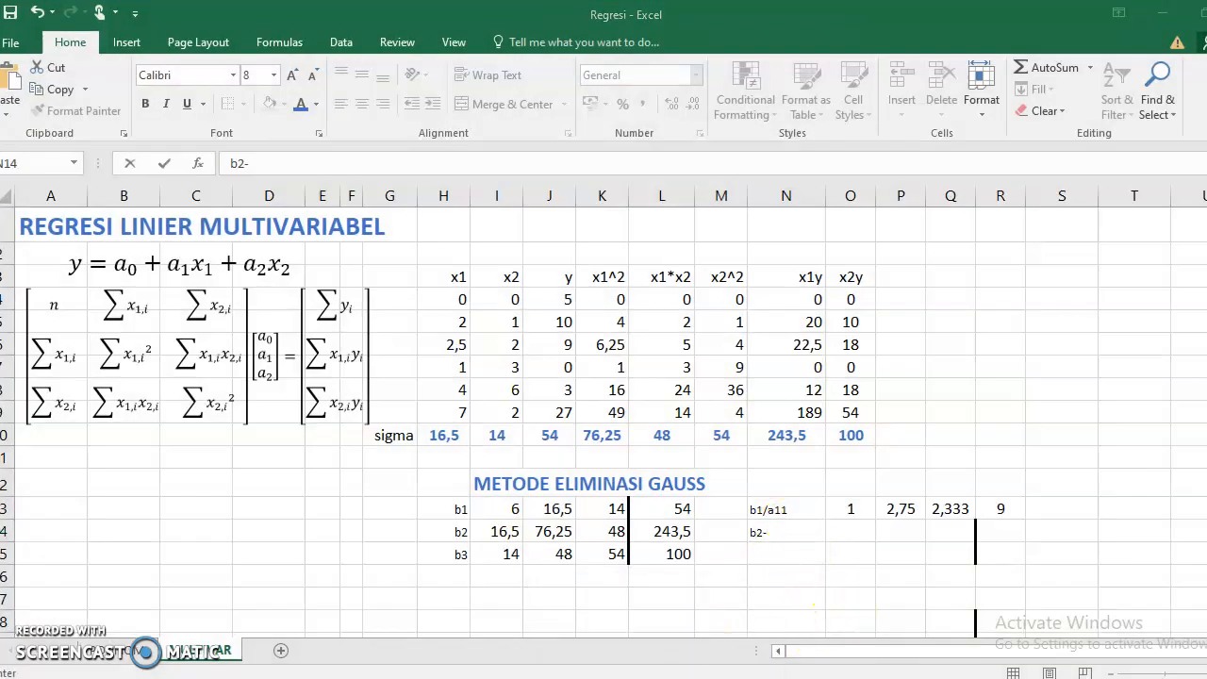
left_click(783, 531)
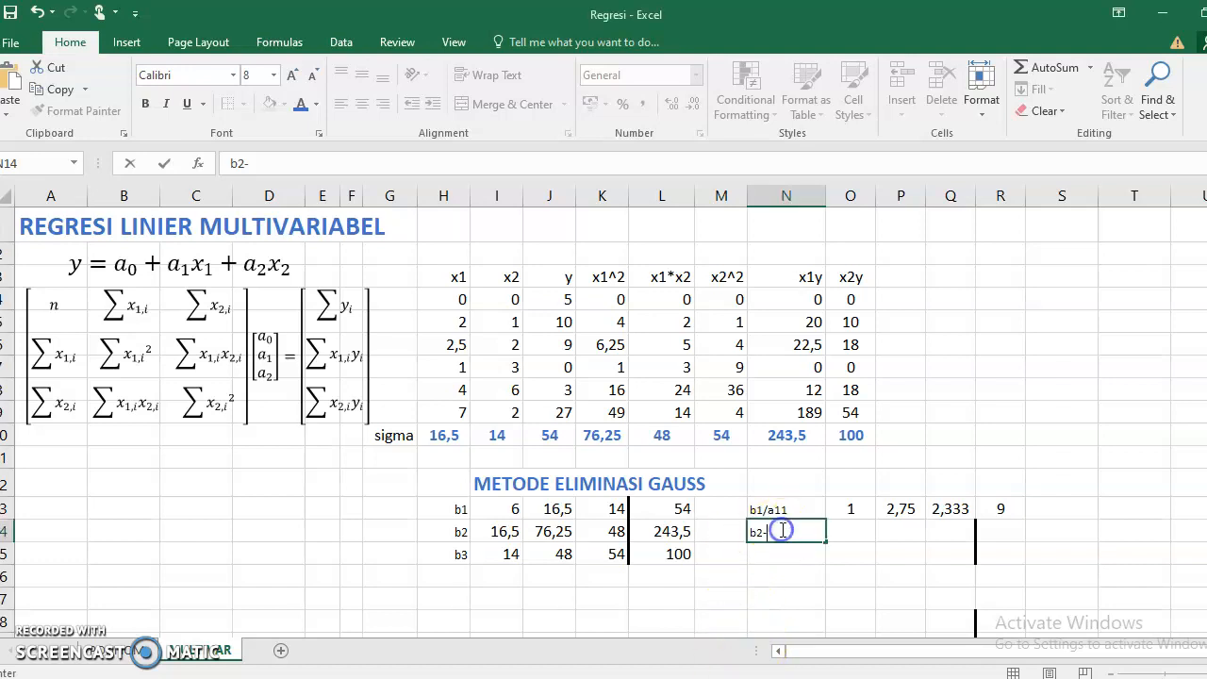
type("a21")
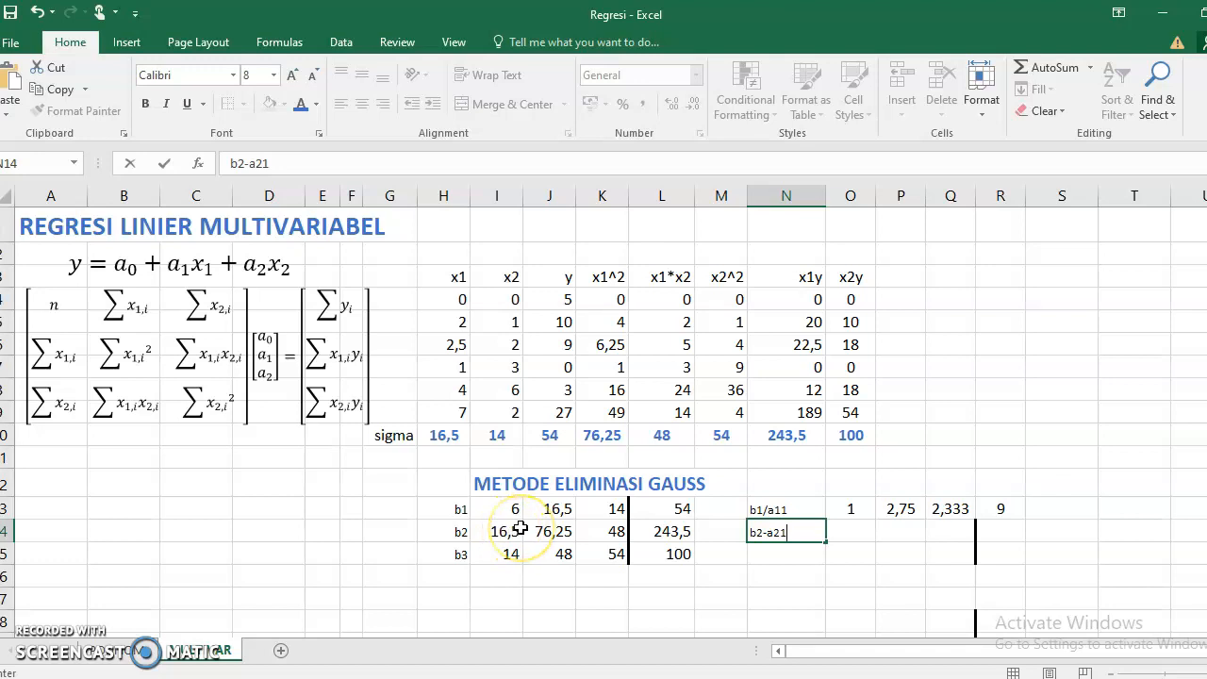
type(".b1*")
- Label the new first row b1* in S13
left_click(1055, 505)
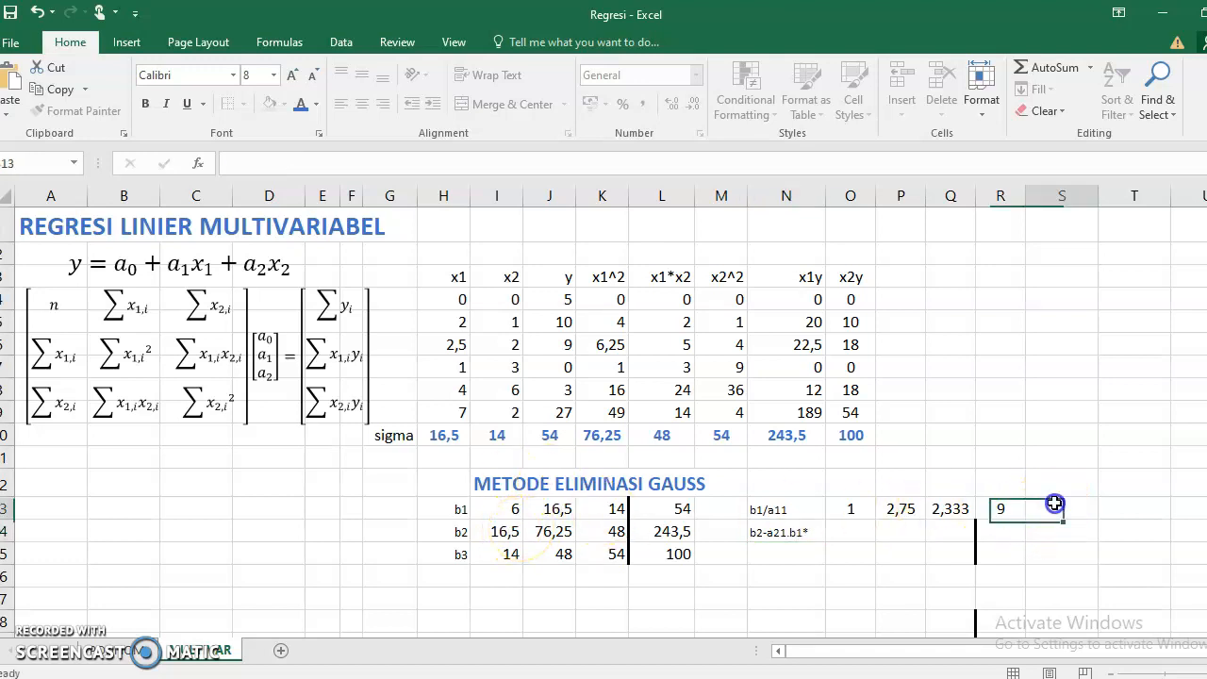
left_click(1050, 506)
type("b1*")
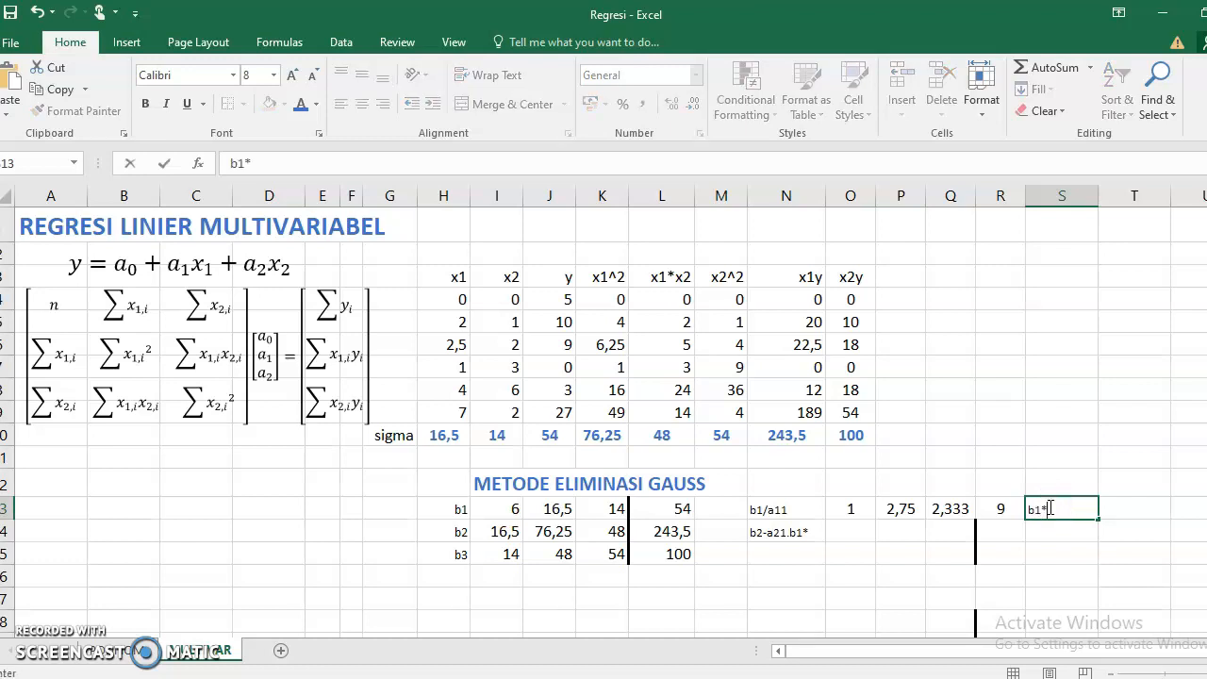
- Enter the second-row elimination formula =I14-(I14*O13) in O14
left_click(875, 534)
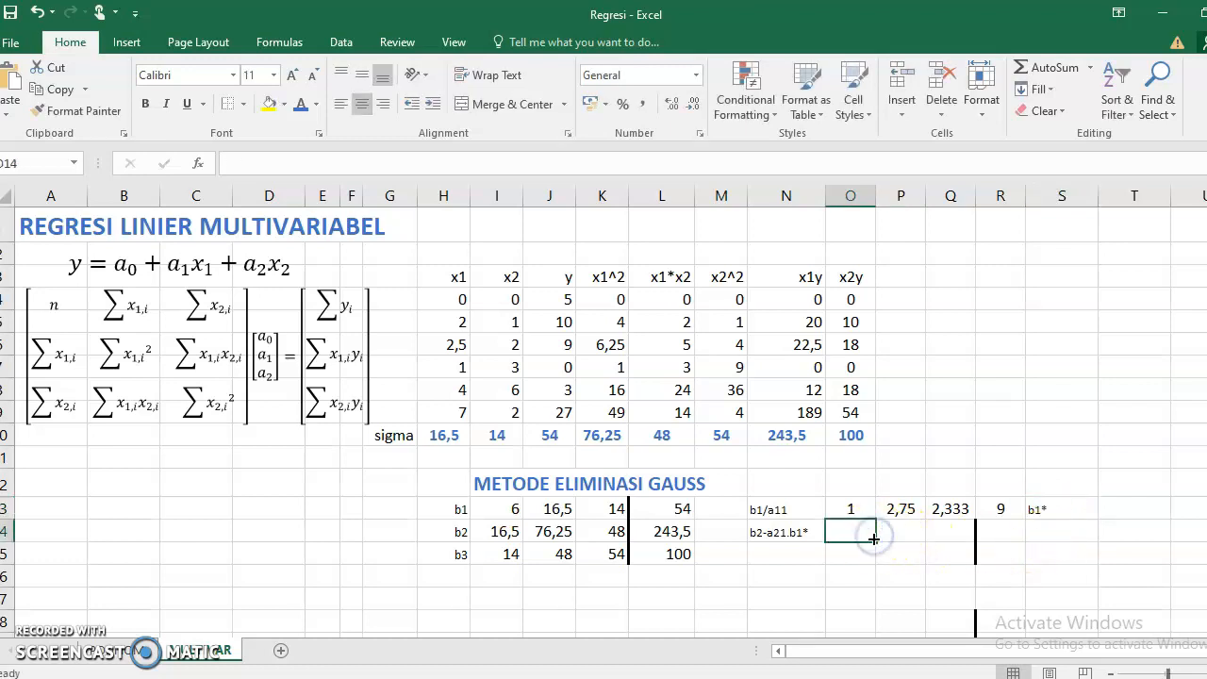
type("=")
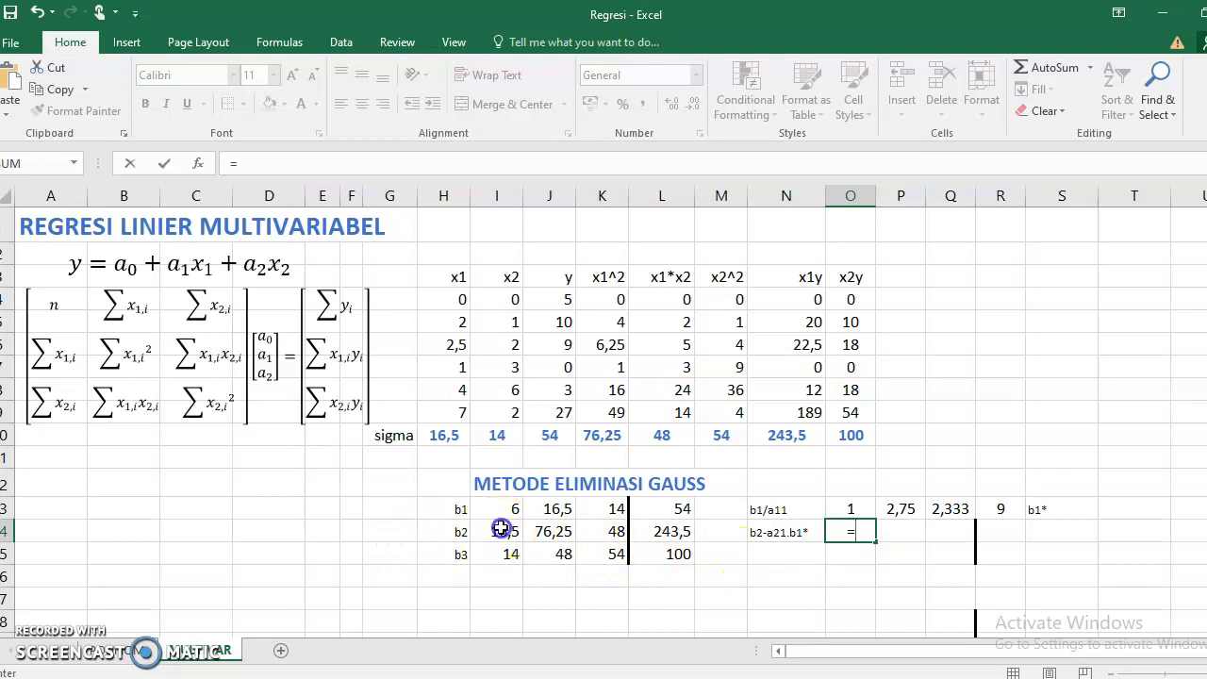
left_click(504, 533)
type("-(")
left_click(516, 534)
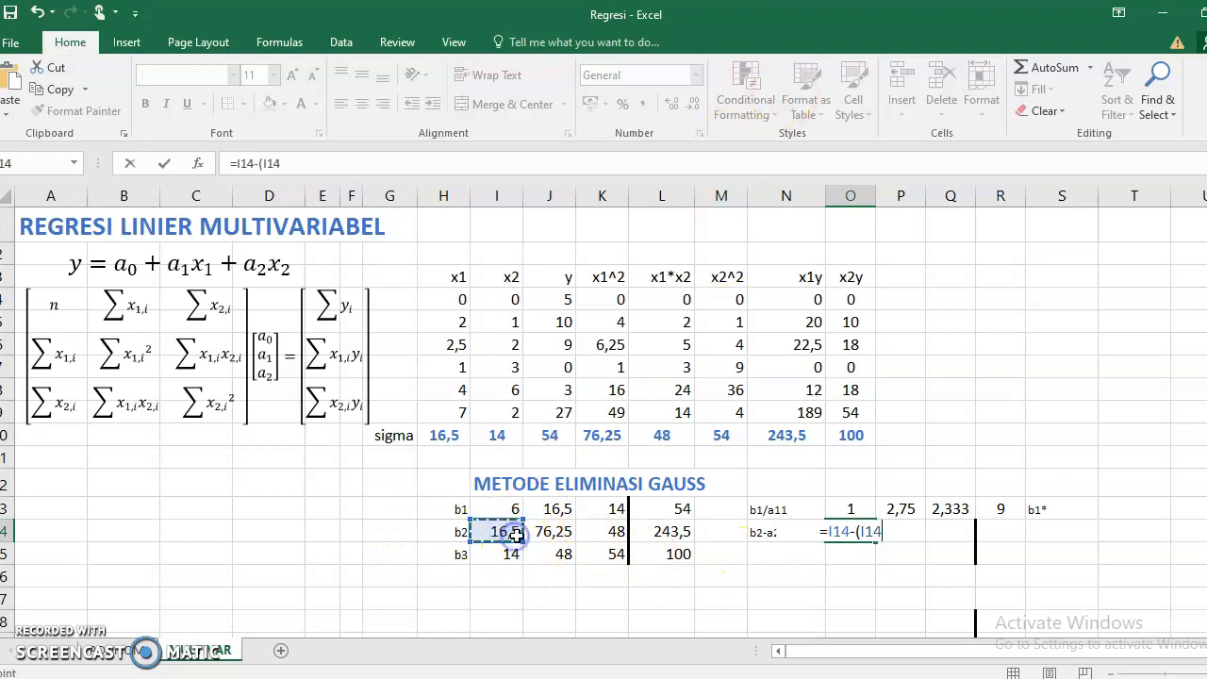
type("*")
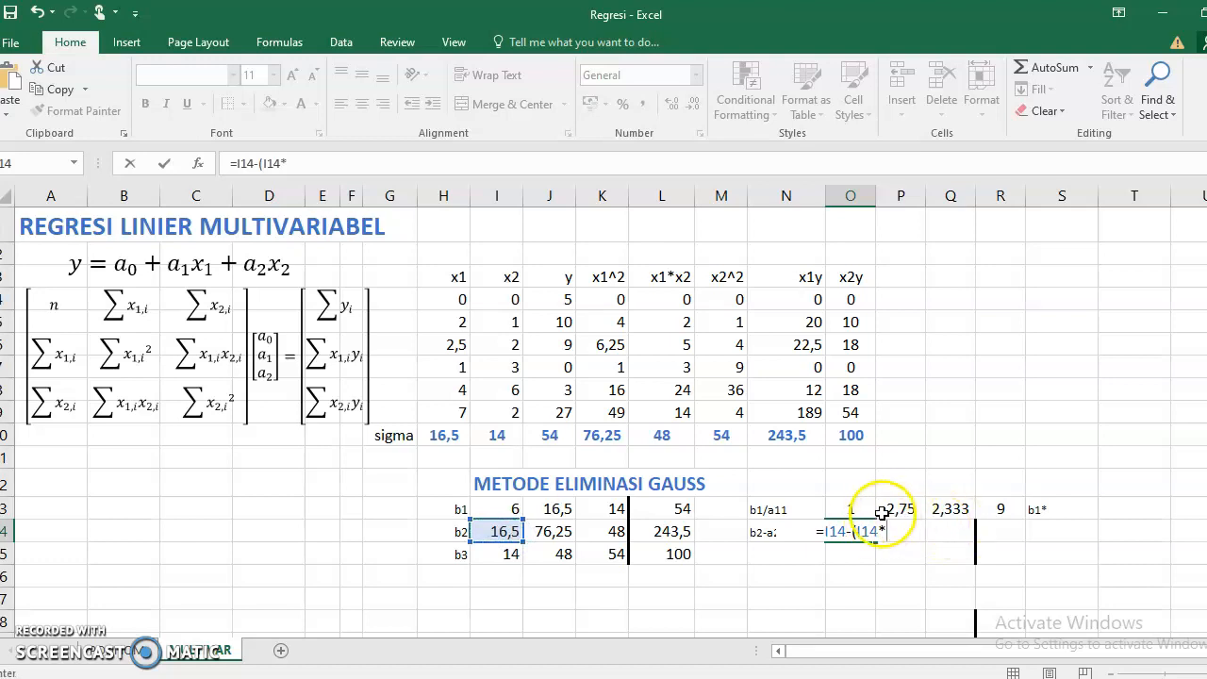
left_click(853, 510)
type(")")
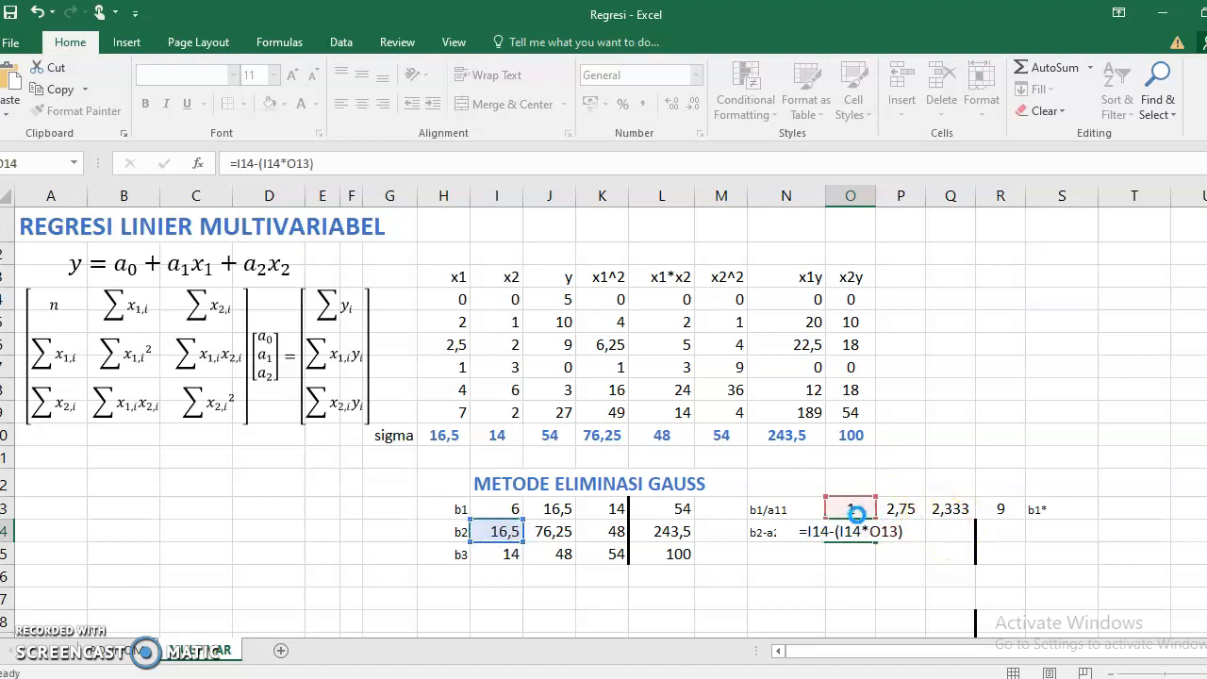
key("Return")
- Make the multiplier I14 inside the O14 formula's parentheses absolute as $I$14 and fill the formula across to R14
left_click(852, 531)
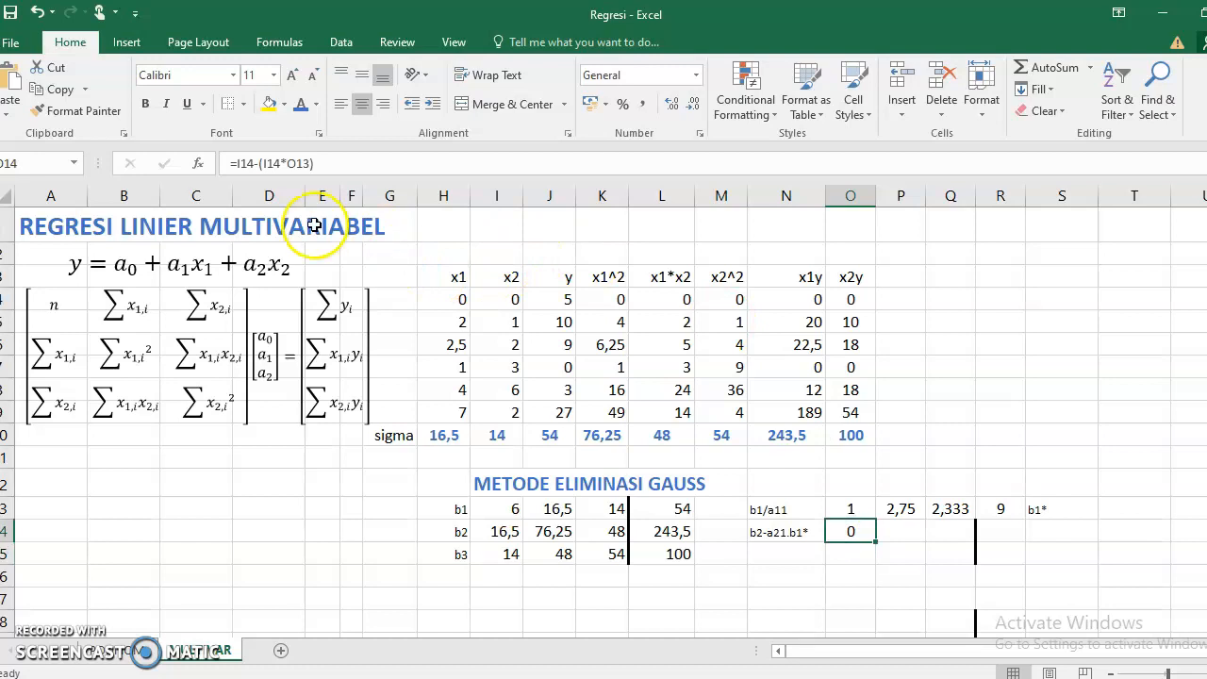
left_click(265, 163)
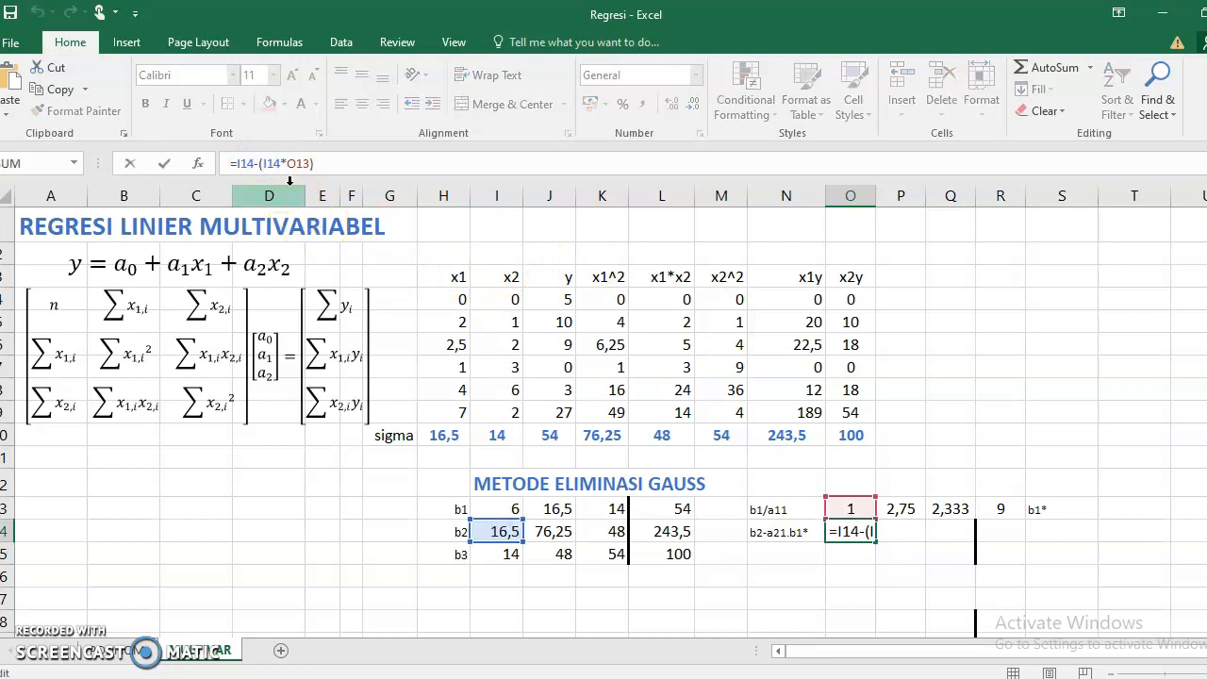
type("$")
key("Right")
type("$")
key("Return")
left_click(846, 531)
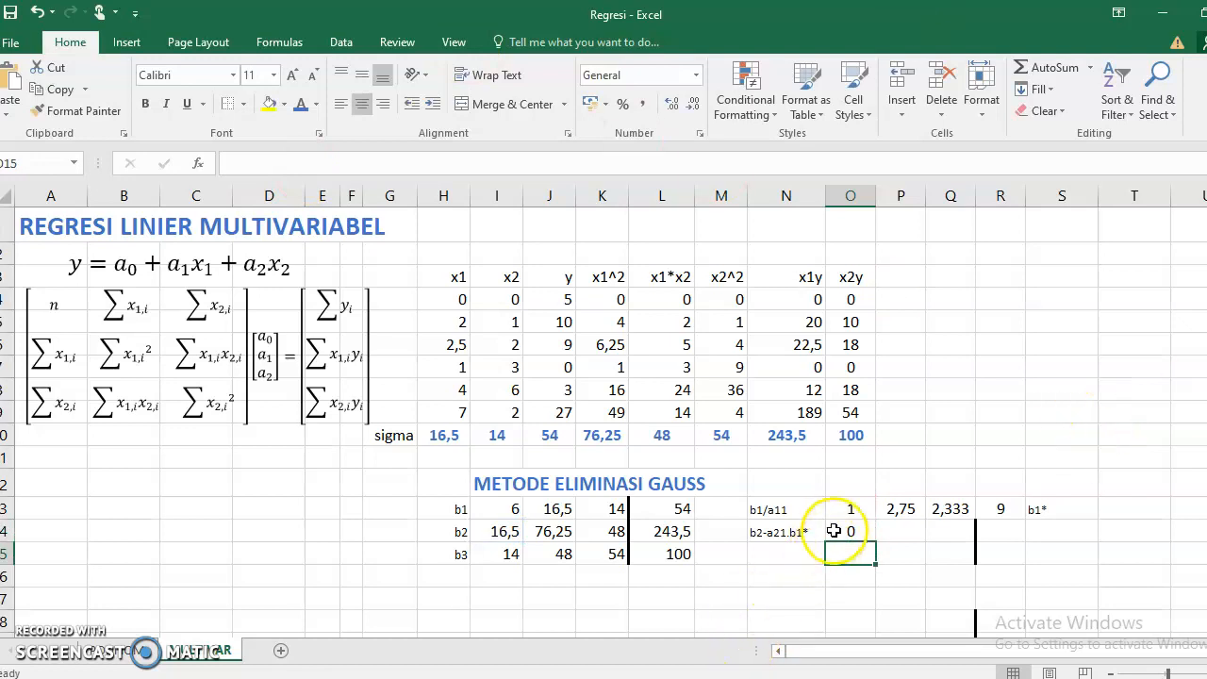
left_click_drag(865, 545, 1019, 537)
- Label the new second row b2* in S14 and enter the row operation label b3-a31.b1* in N15
left_click(1054, 533)
type("b")
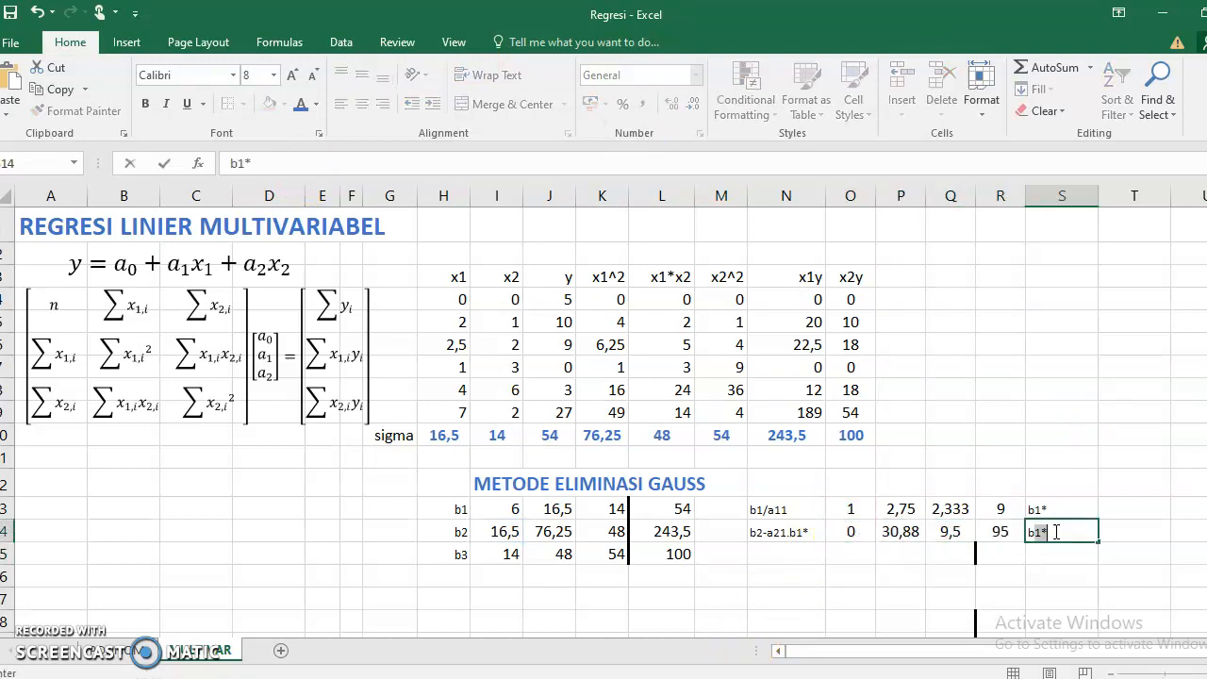
type("2*")
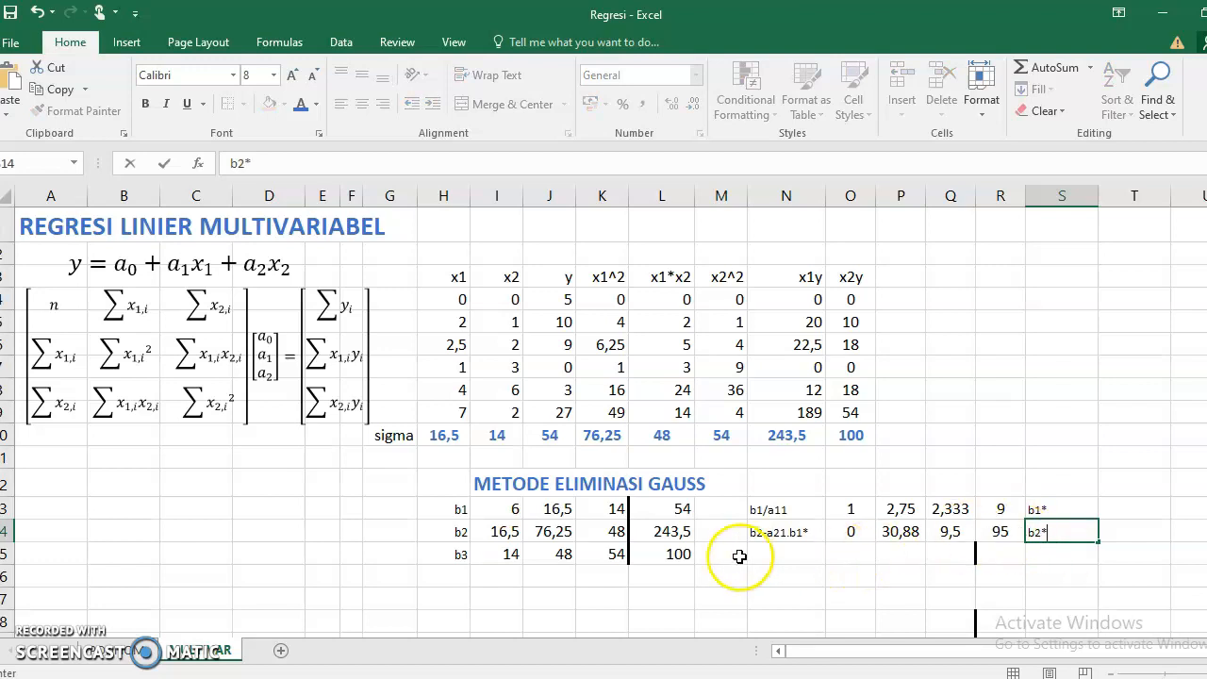
left_click(776, 562)
type("b3-a31.b1*")
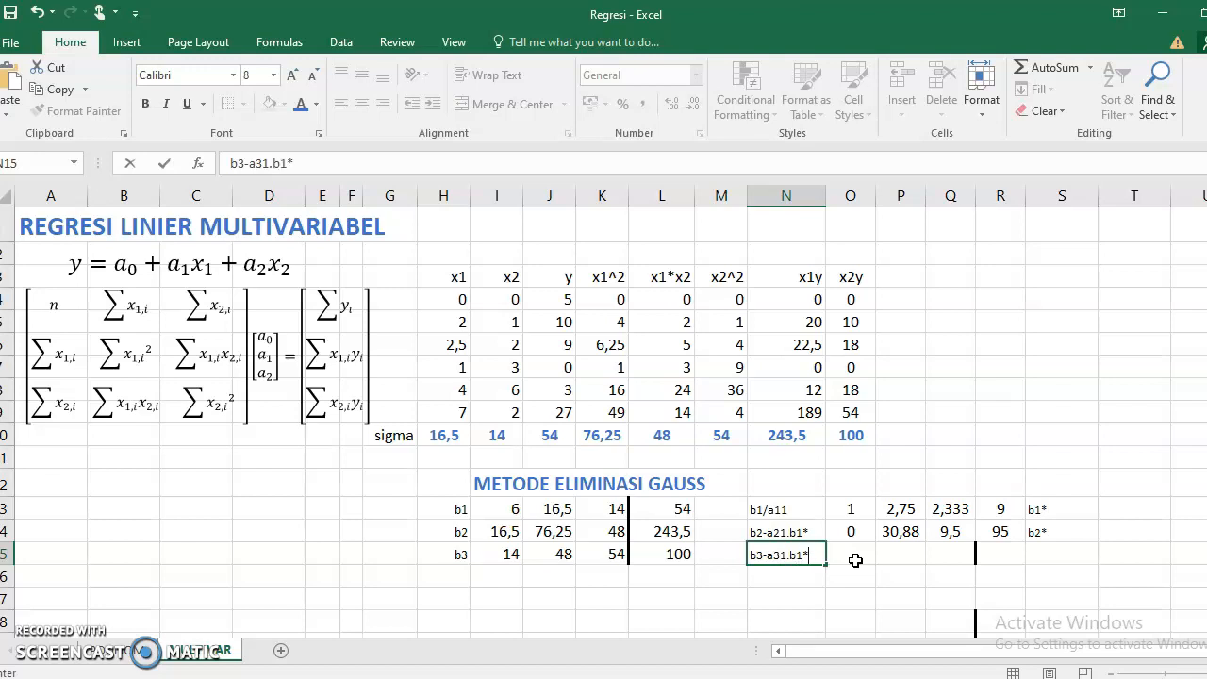
- Enter the third-row elimination formula =I15-($I$15*O13) in O15
left_click(856, 561)
type("=")
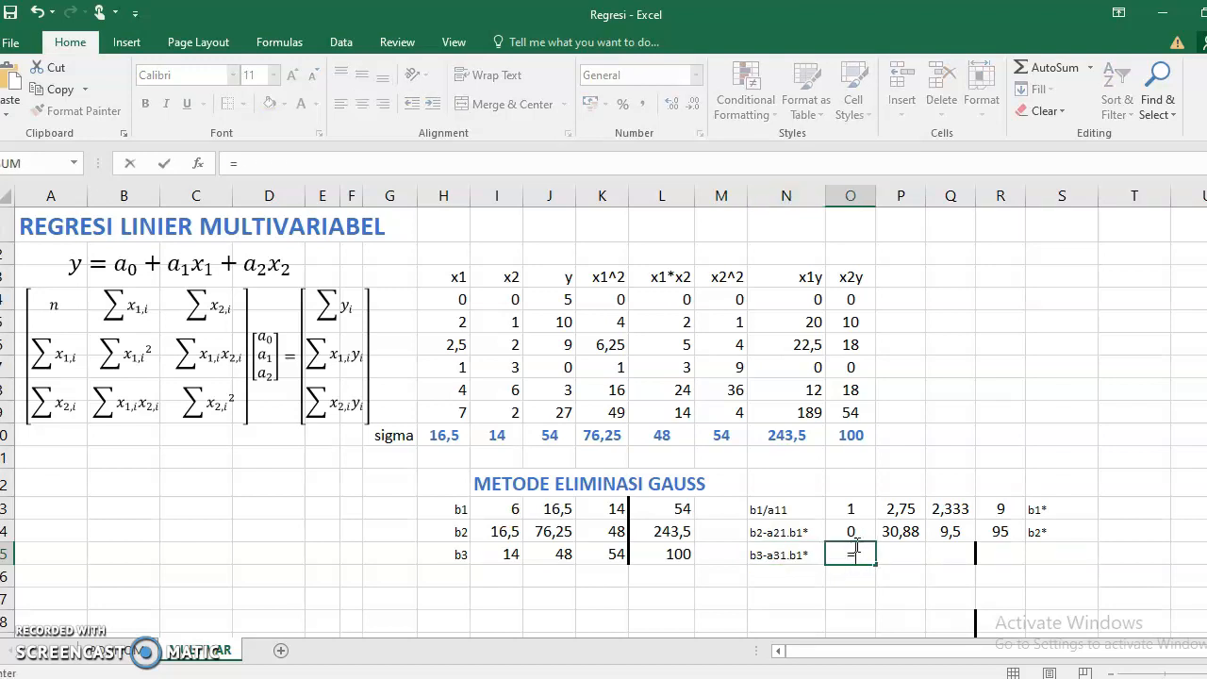
left_click(515, 552)
type("-(")
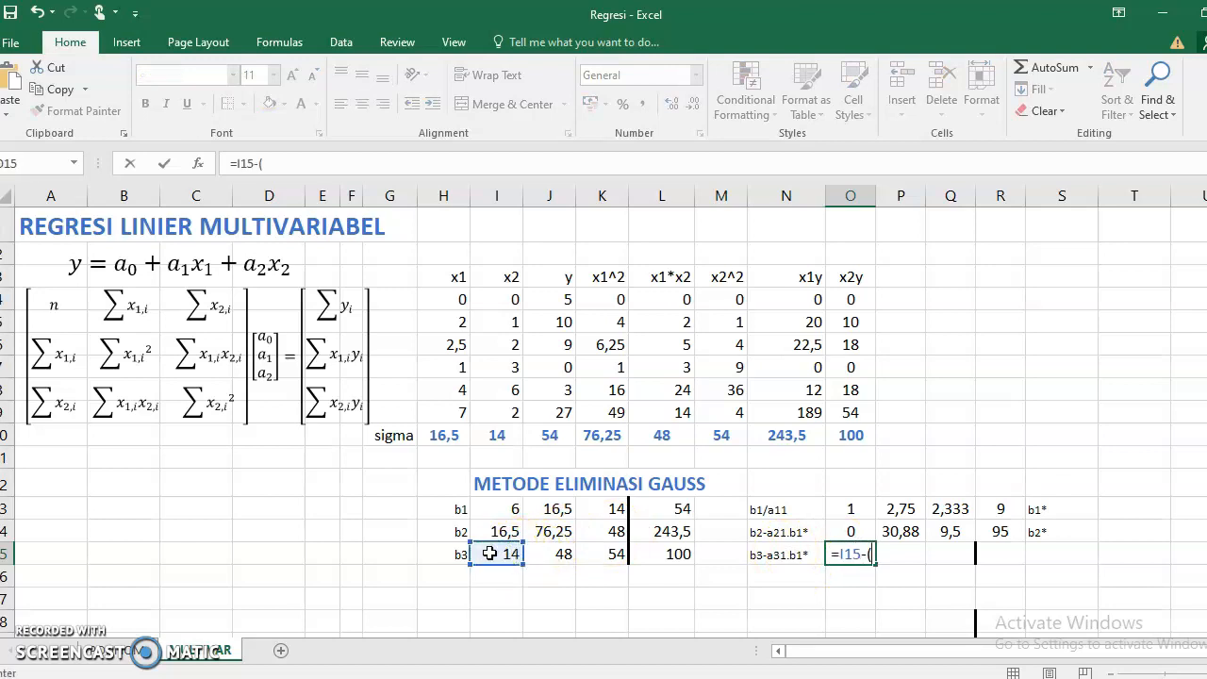
left_click(490, 554)
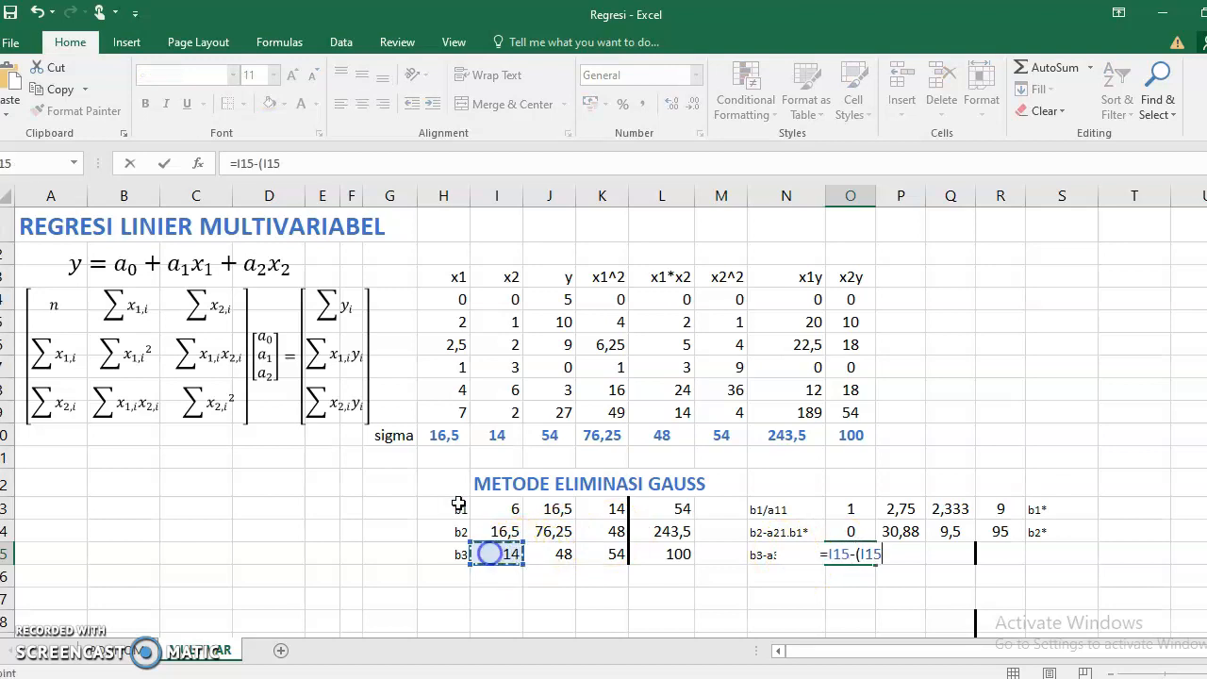
type("*")
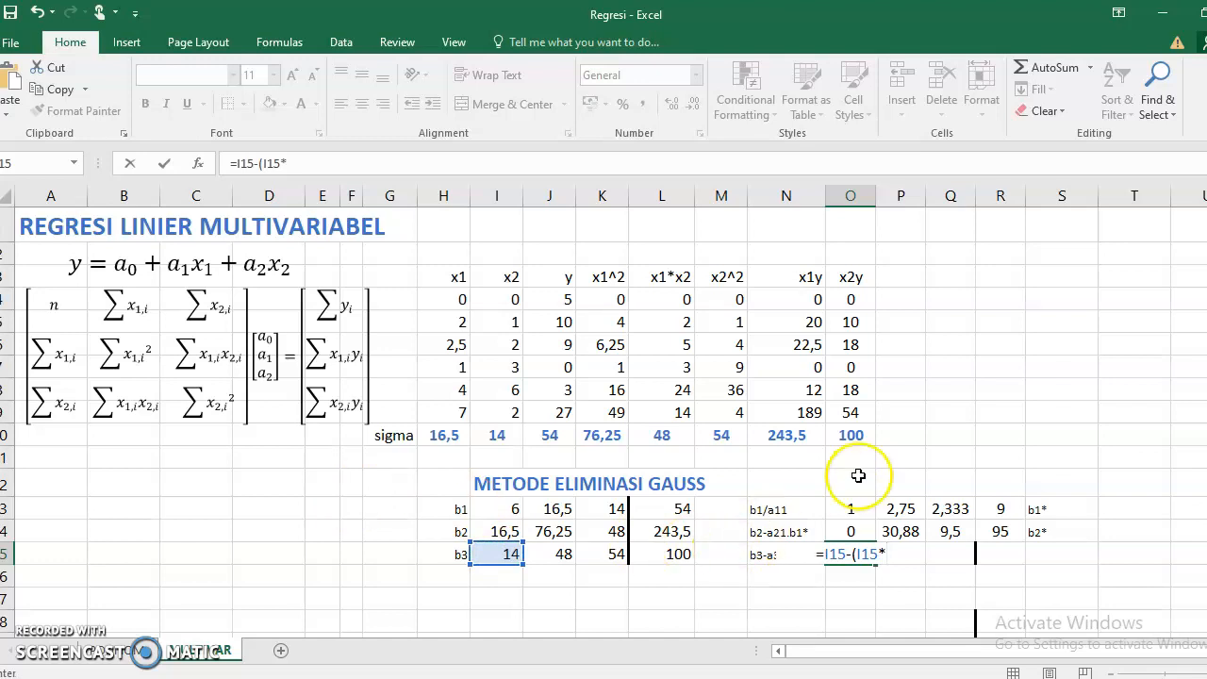
left_click(858, 508)
type(")")
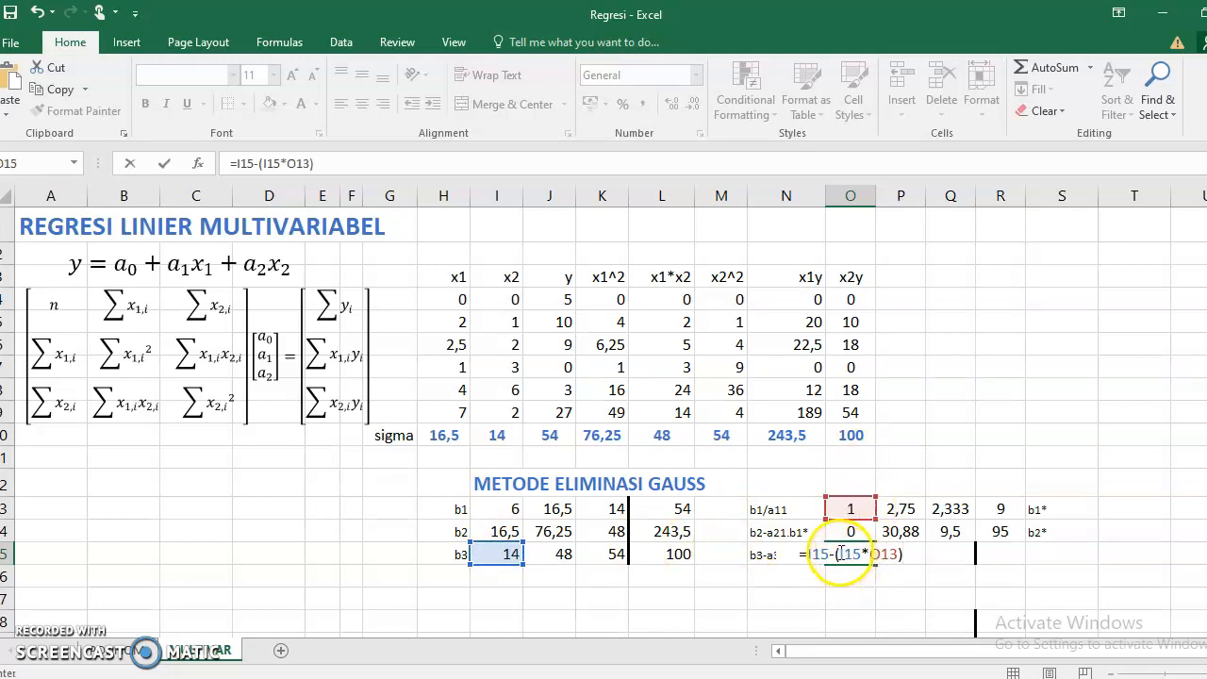
type("$")
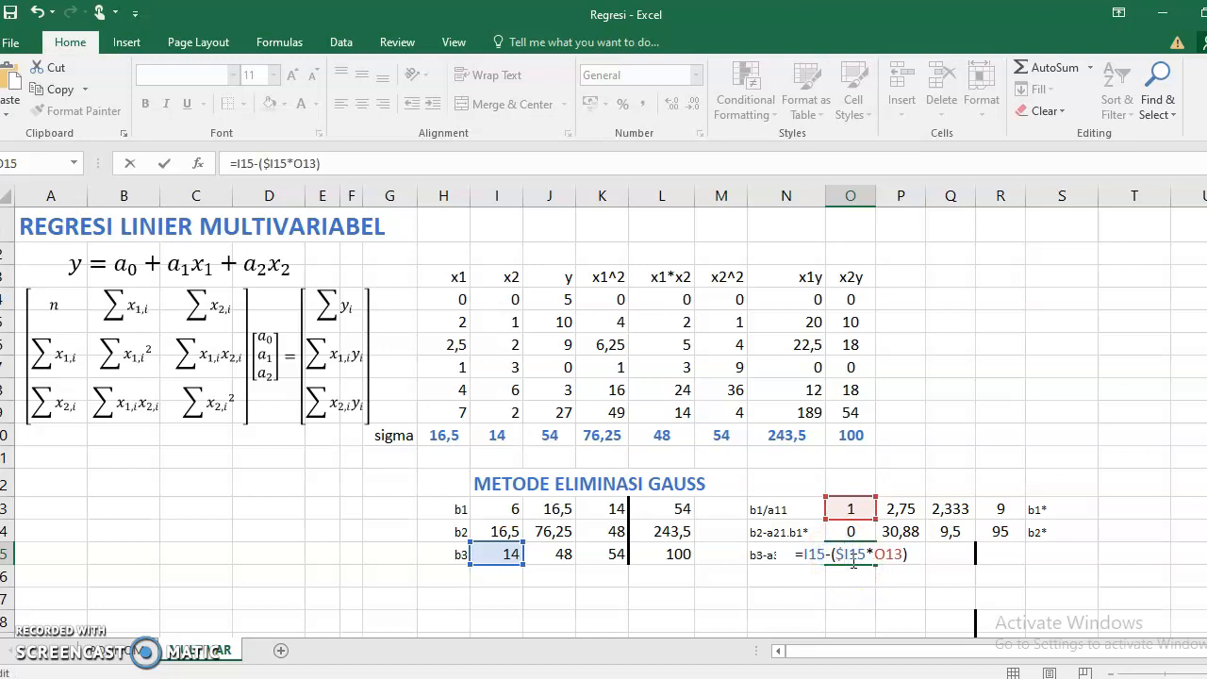
type("$")
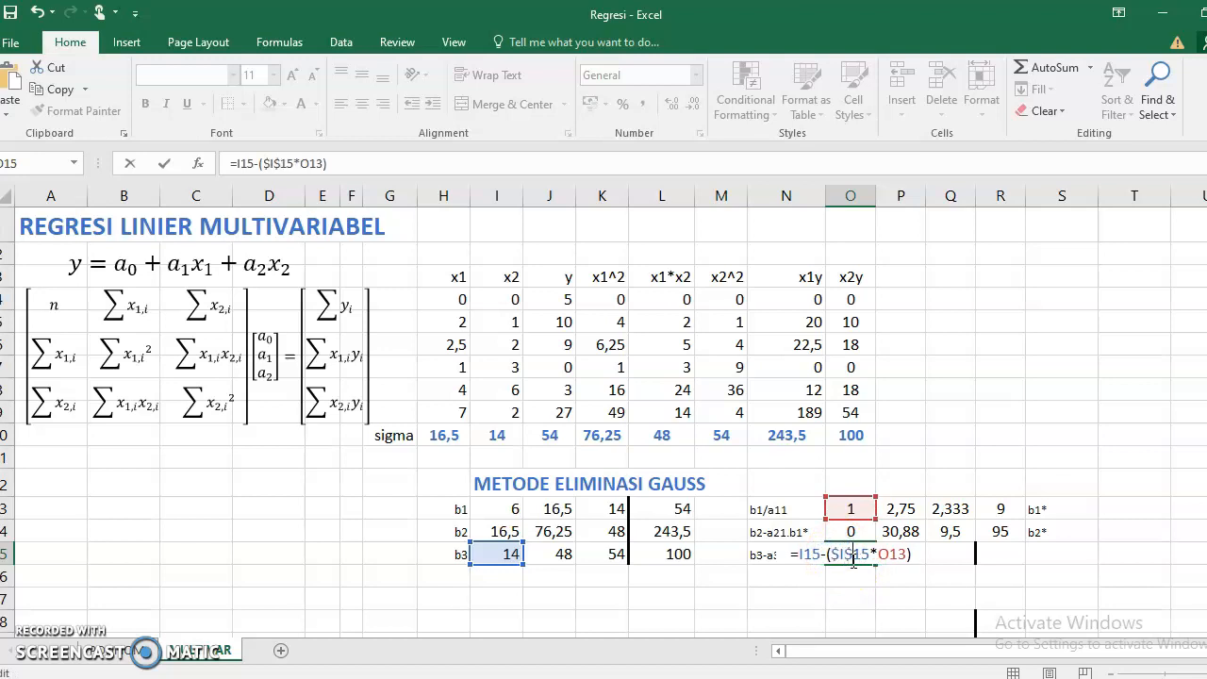
key("Return")
- Fill the O15 formula across to R15 and label the new third row b3* in S15
left_click(851, 556)
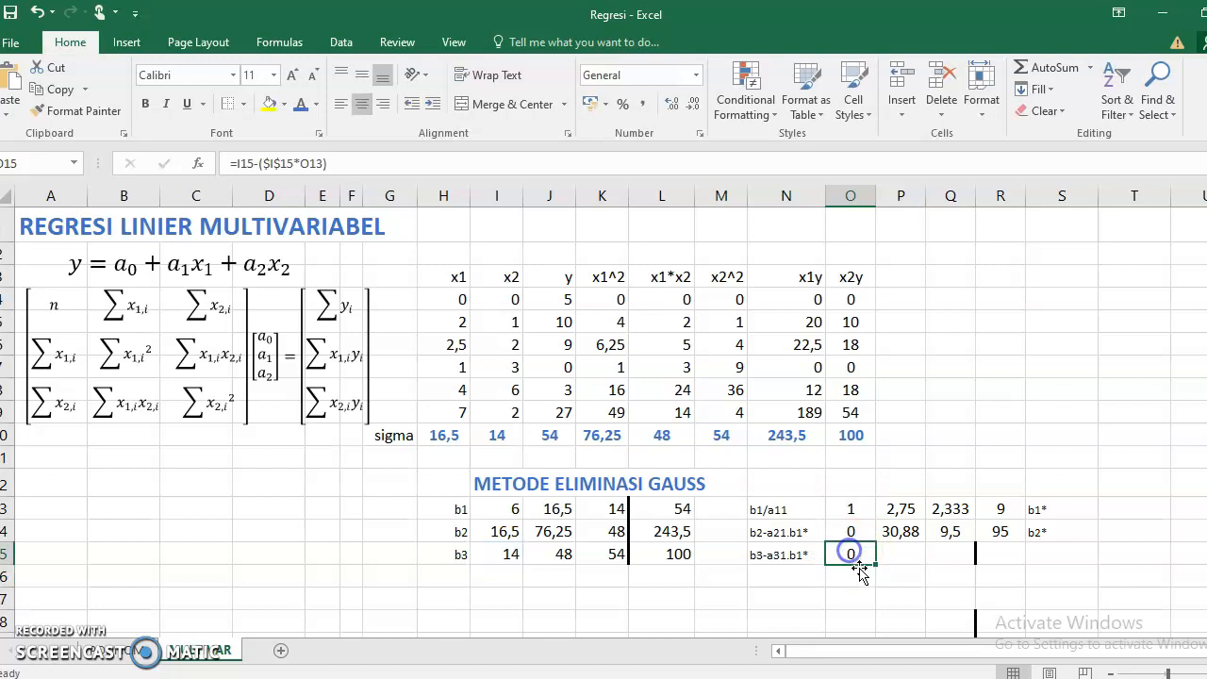
left_click_drag(898, 566, 998, 557)
left_click(1051, 555)
type("b3")
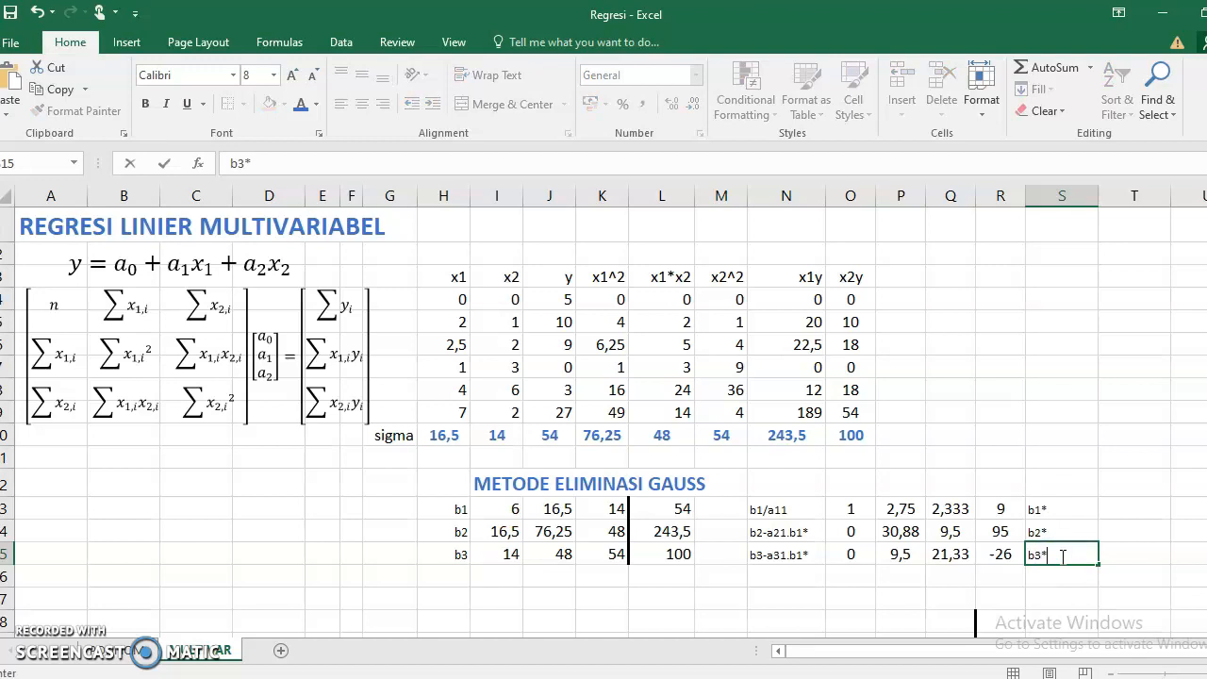
- Complete the third-row label b3* in S15 and apply a thick left border to R13:R15
type("*")
left_click(998, 554)
left_click_drag(1000, 509, 1001, 554)
left_click(227, 108)
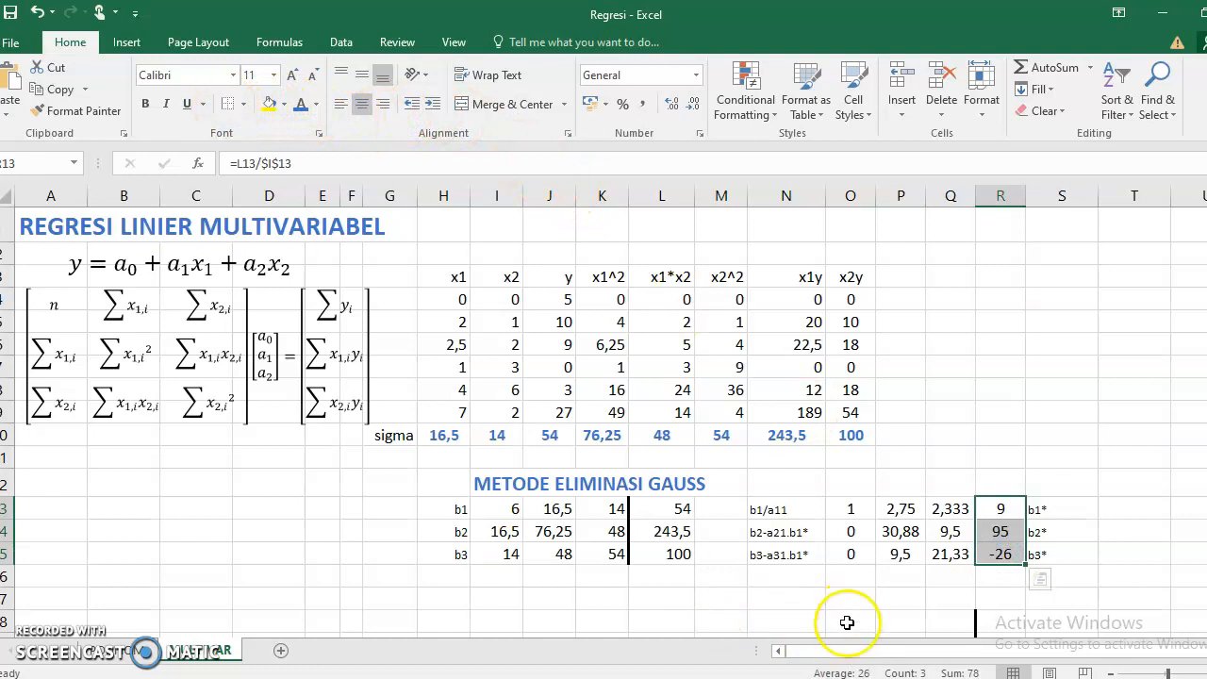
- Enter the row operation label b2/a22 in N19 for the second row of the next matrix
scroll(853, 619, "down", 2)
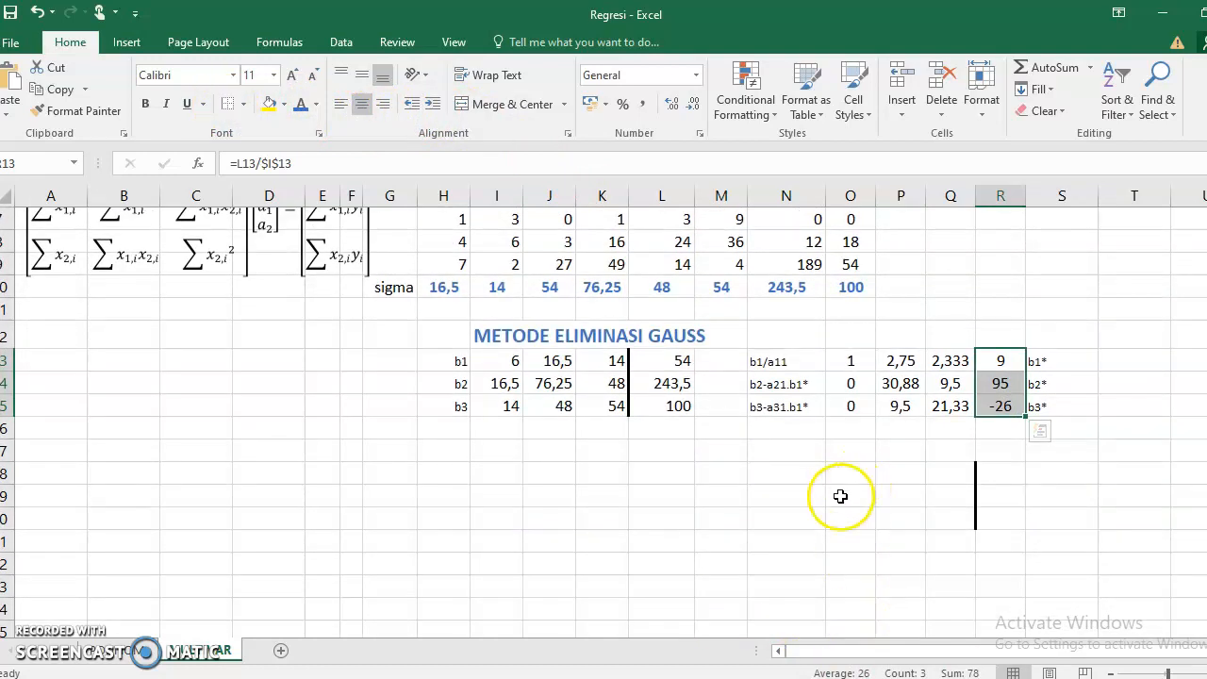
left_click(801, 494)
type("b2/a22")
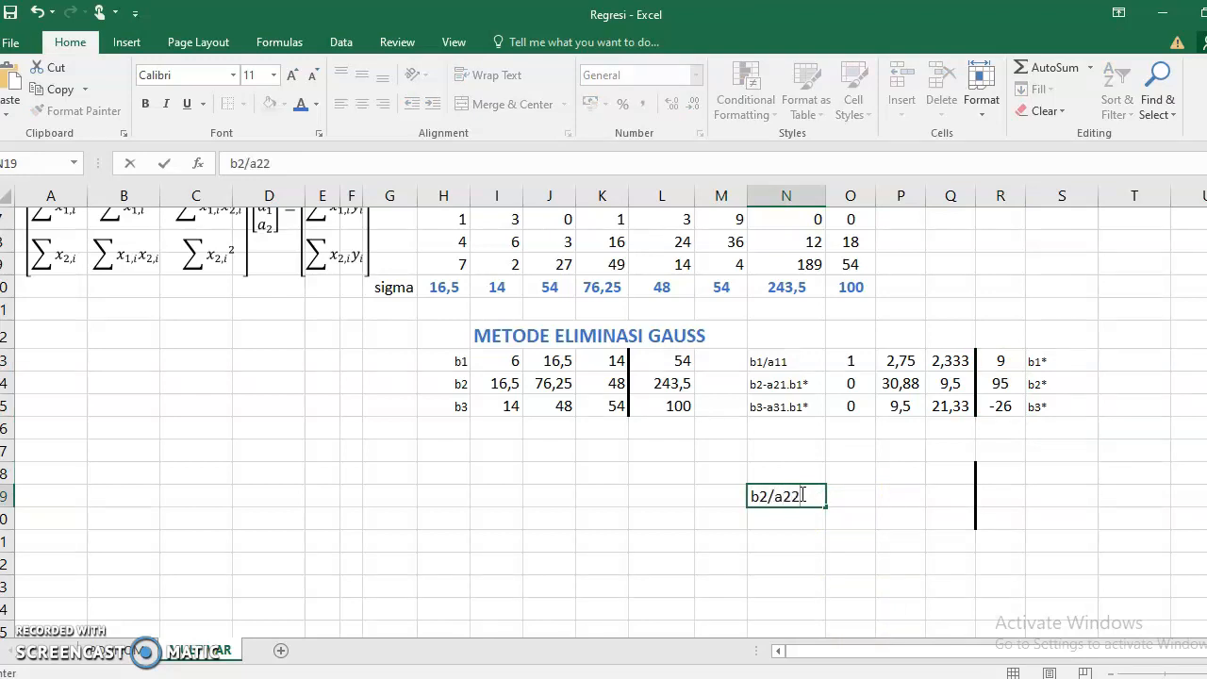
key("Return")
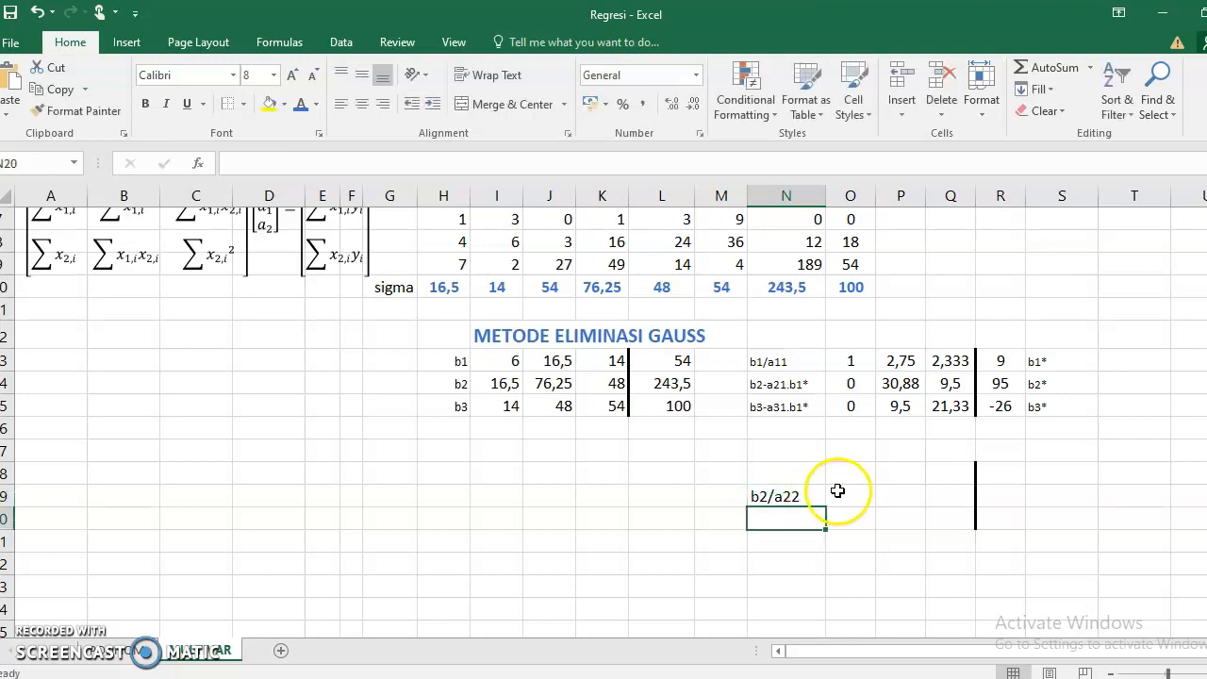
- Enter =O14/$P$14 in O19 and fill the formula across to R19
left_click(839, 491)
type("=")
left_click(850, 385)
type("/")
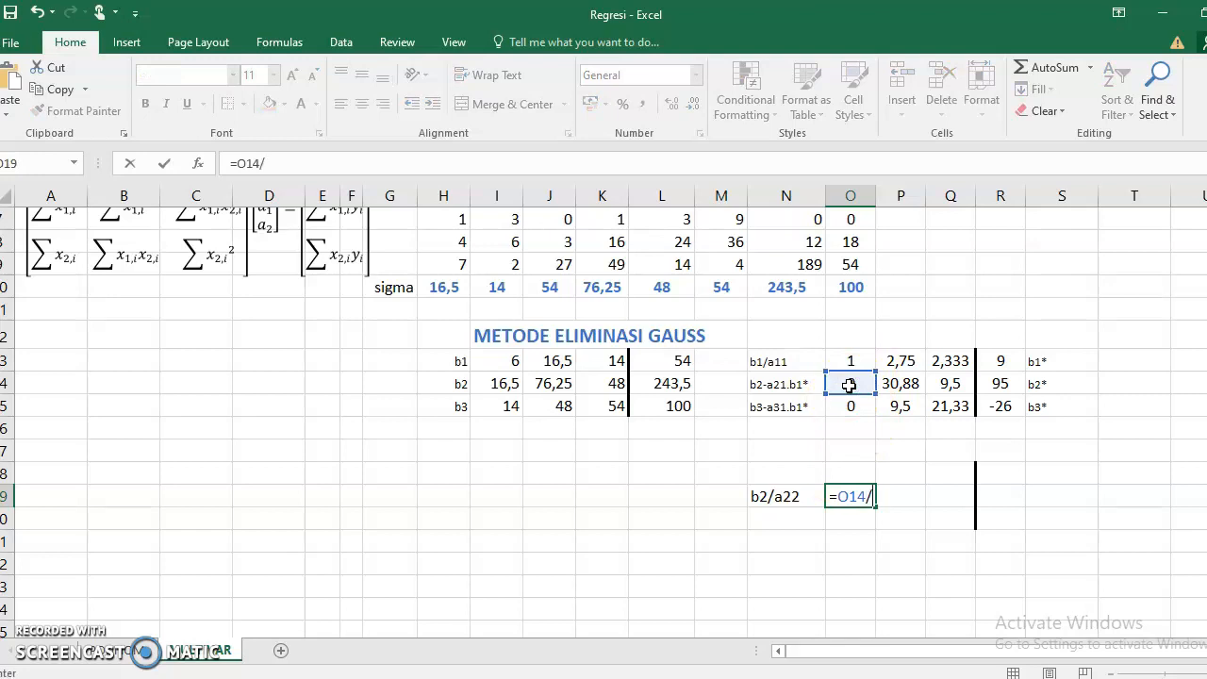
left_click(901, 383)
left_click(857, 510)
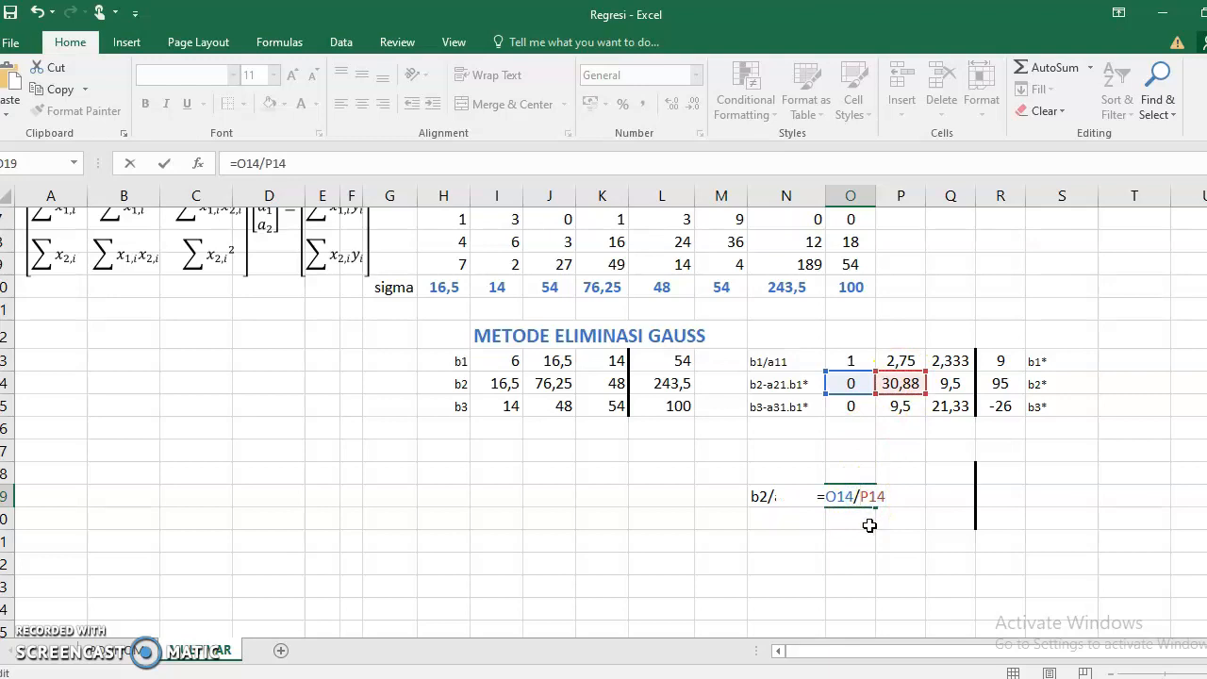
type("$P")
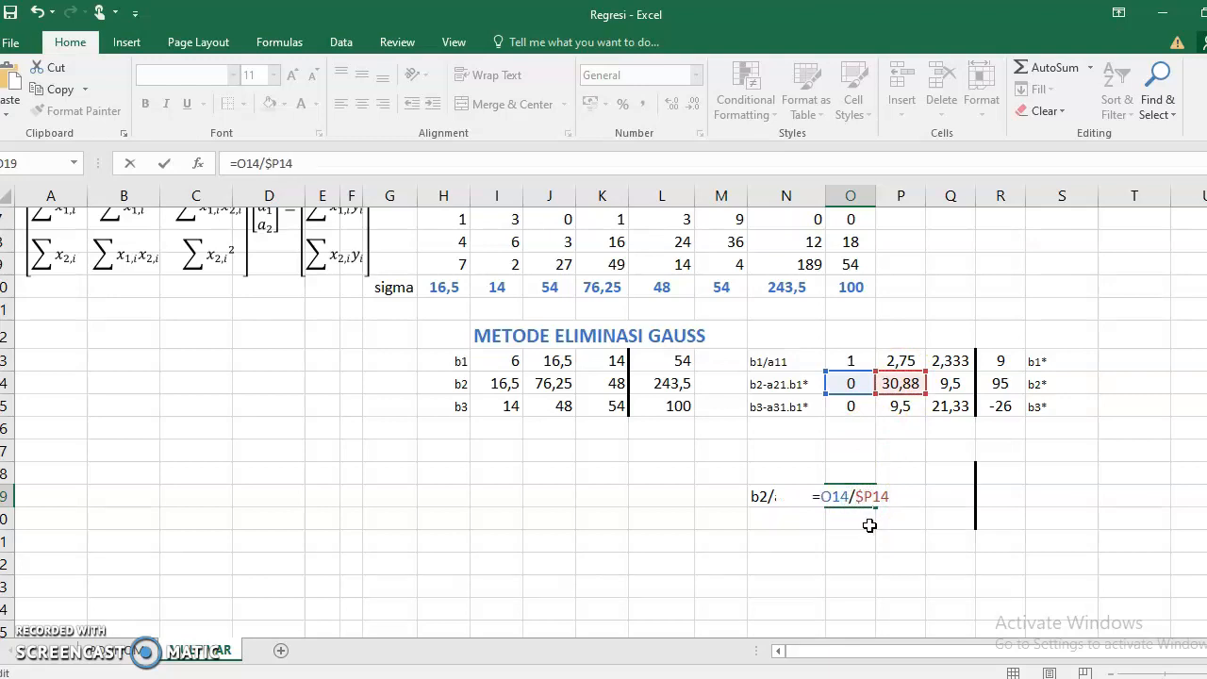
type("$")
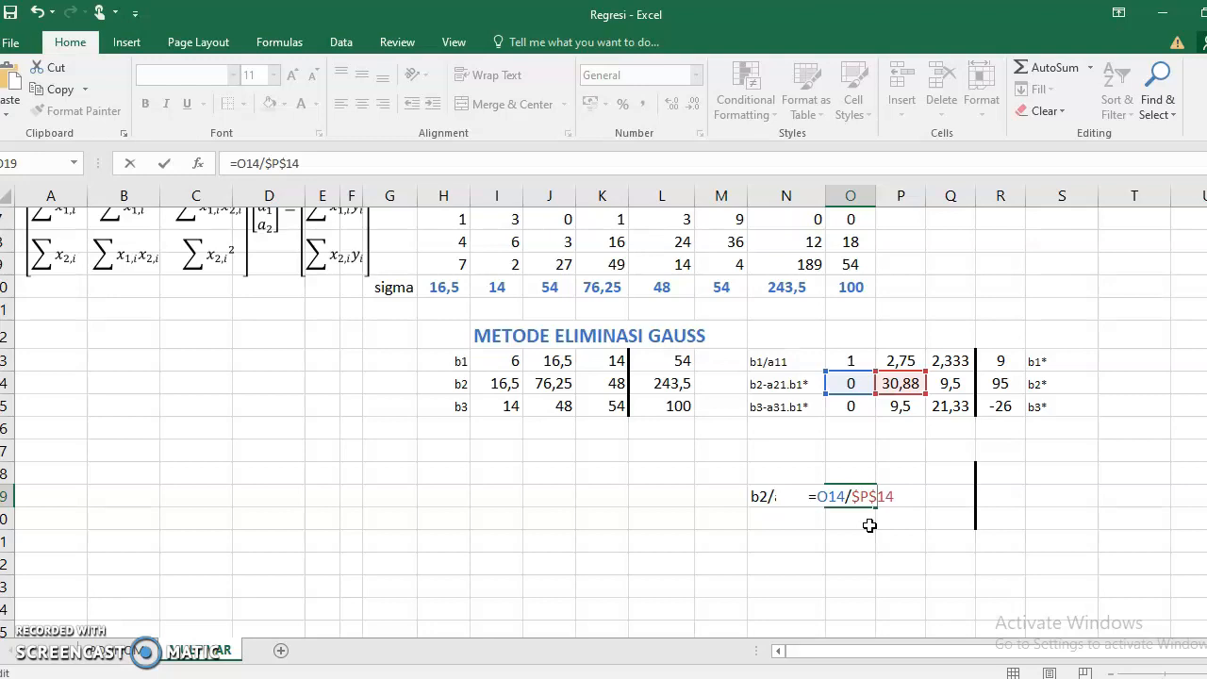
key("Return")
left_click(851, 522)
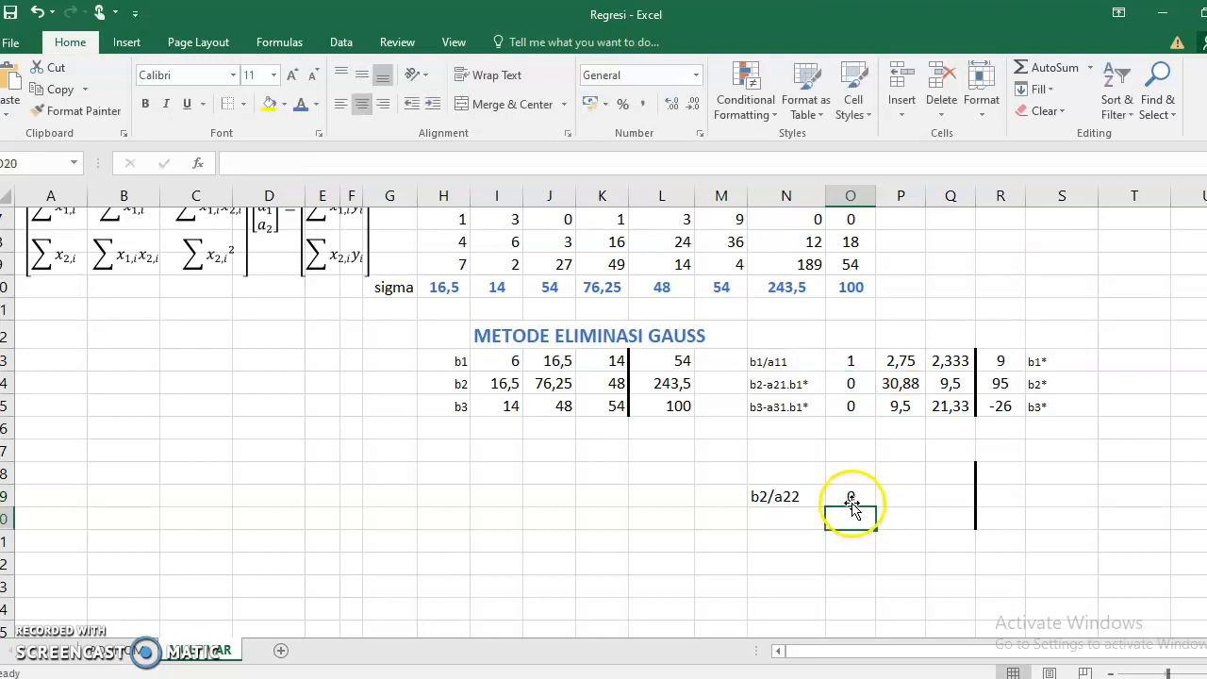
left_click(854, 494)
left_click_drag(877, 503, 1041, 492)
- Correct the row operation label in N19 to b2*/a22
left_click(776, 498)
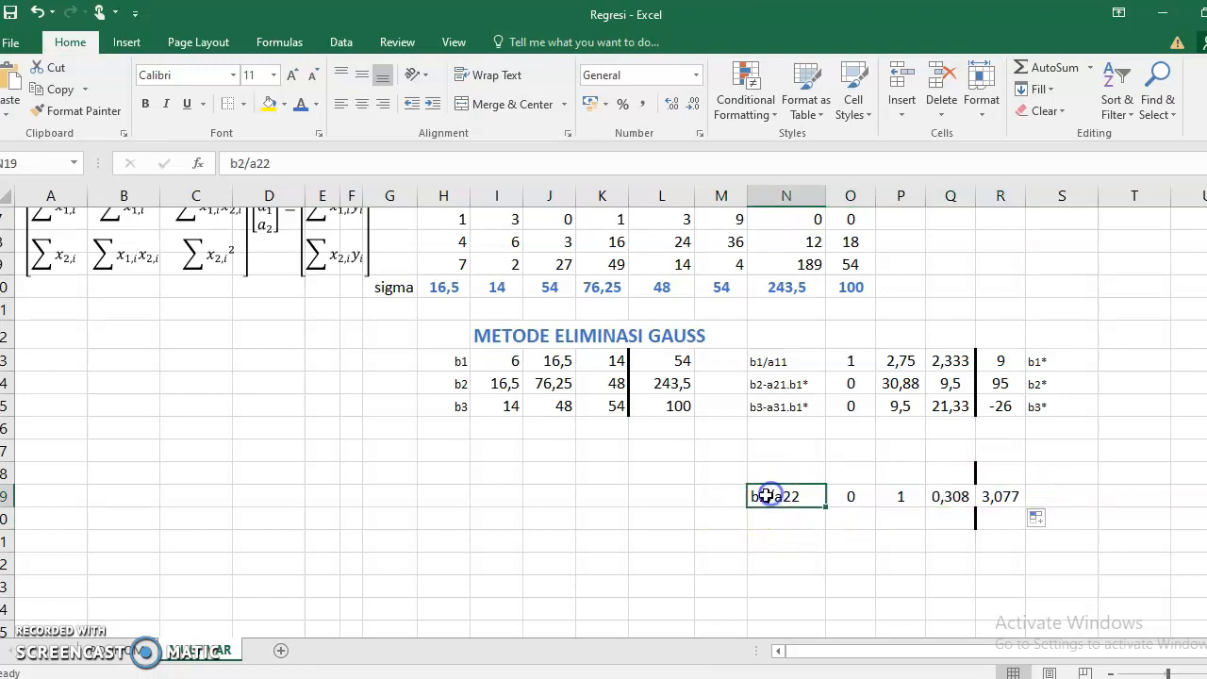
double_click(772, 498)
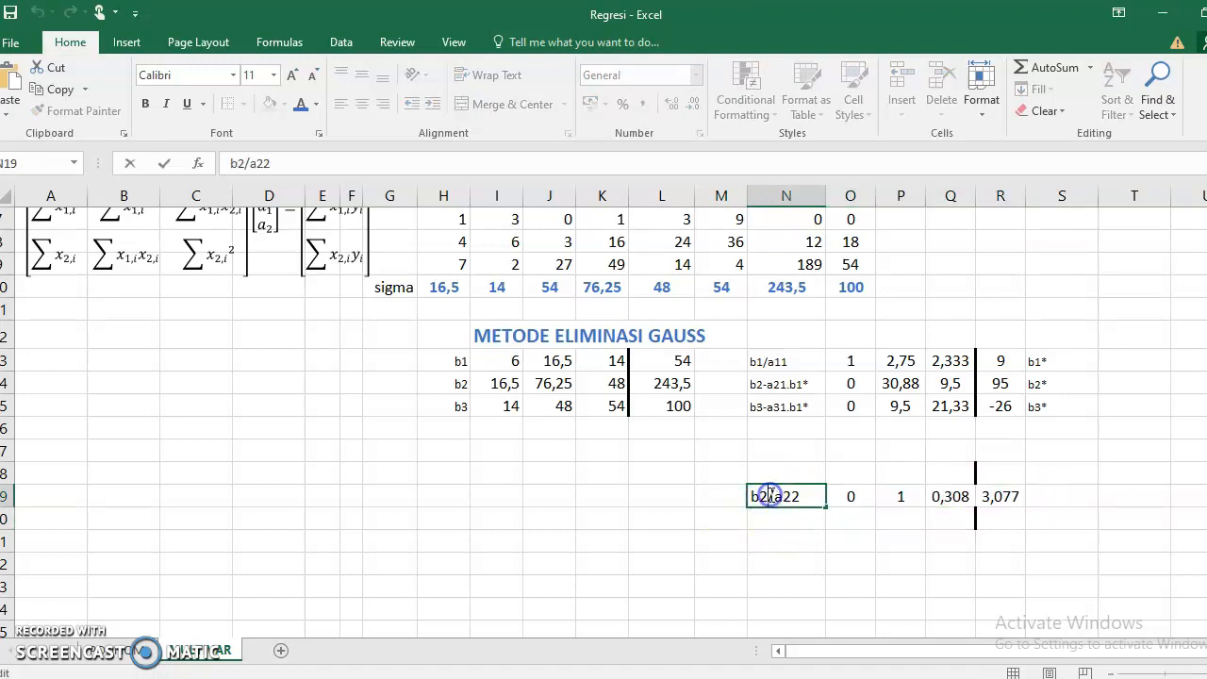
type("*")
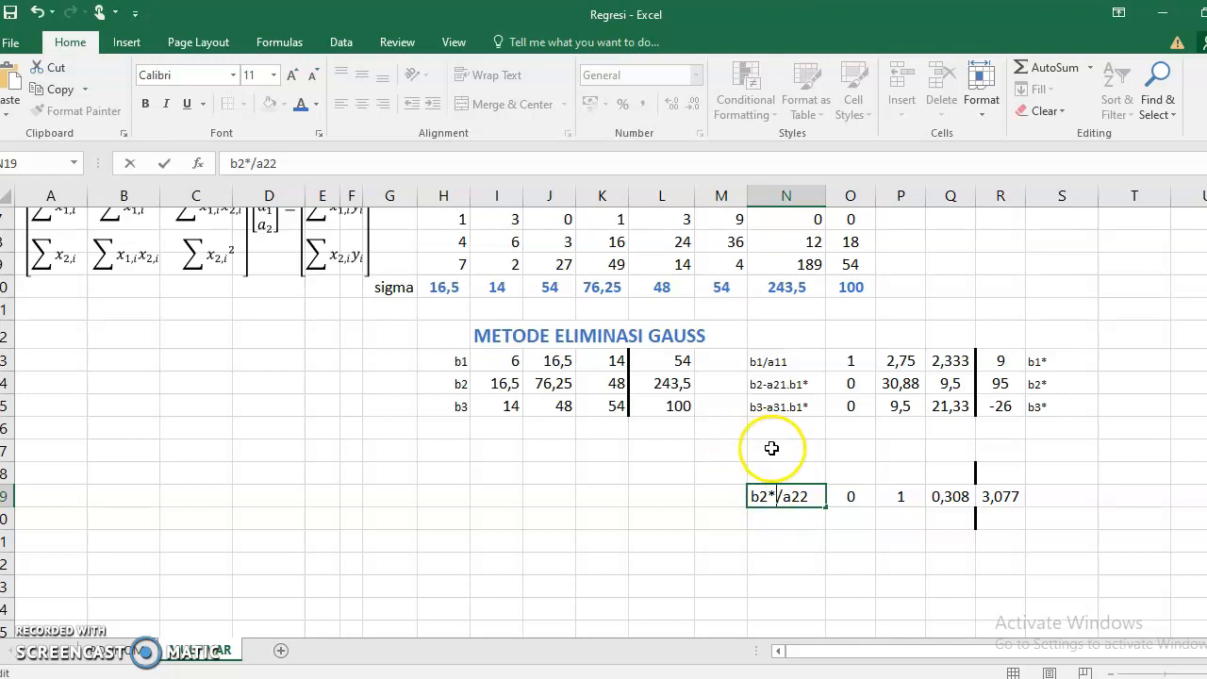
left_click(776, 475)
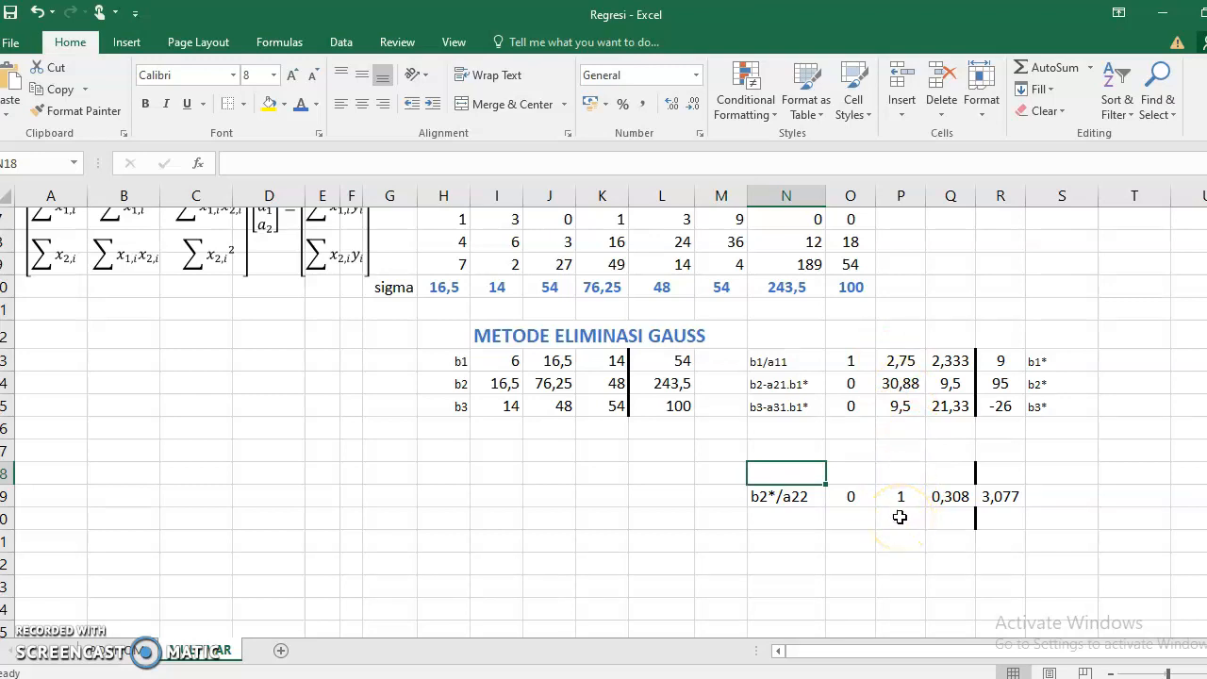
- Enter the row operation label b1-a12.b2** in N18 and label the new second row b2** in S19
left_click(798, 467)
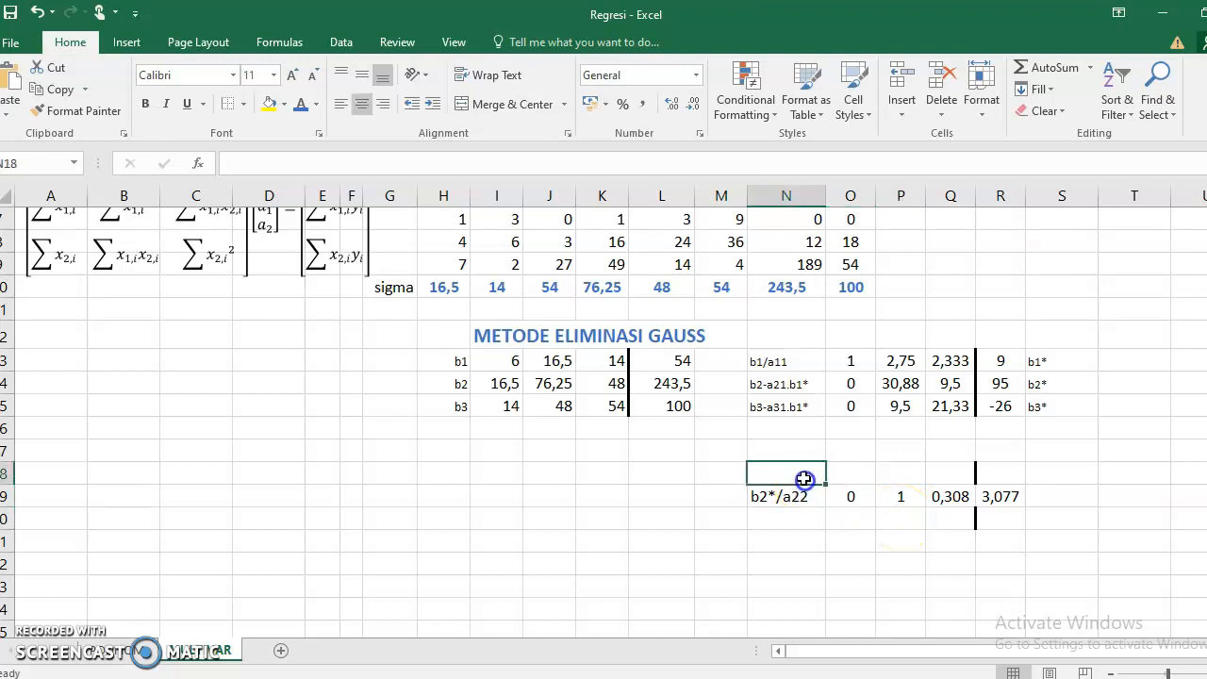
type("b1-a12.b2**")
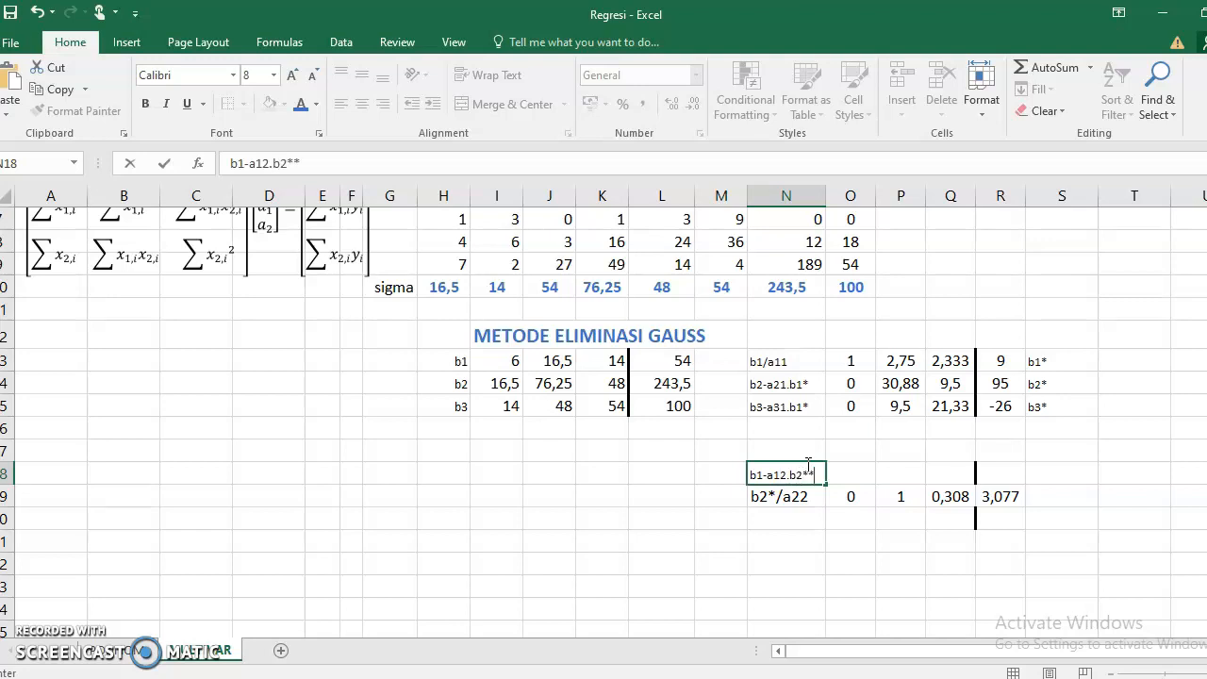
key("Return")
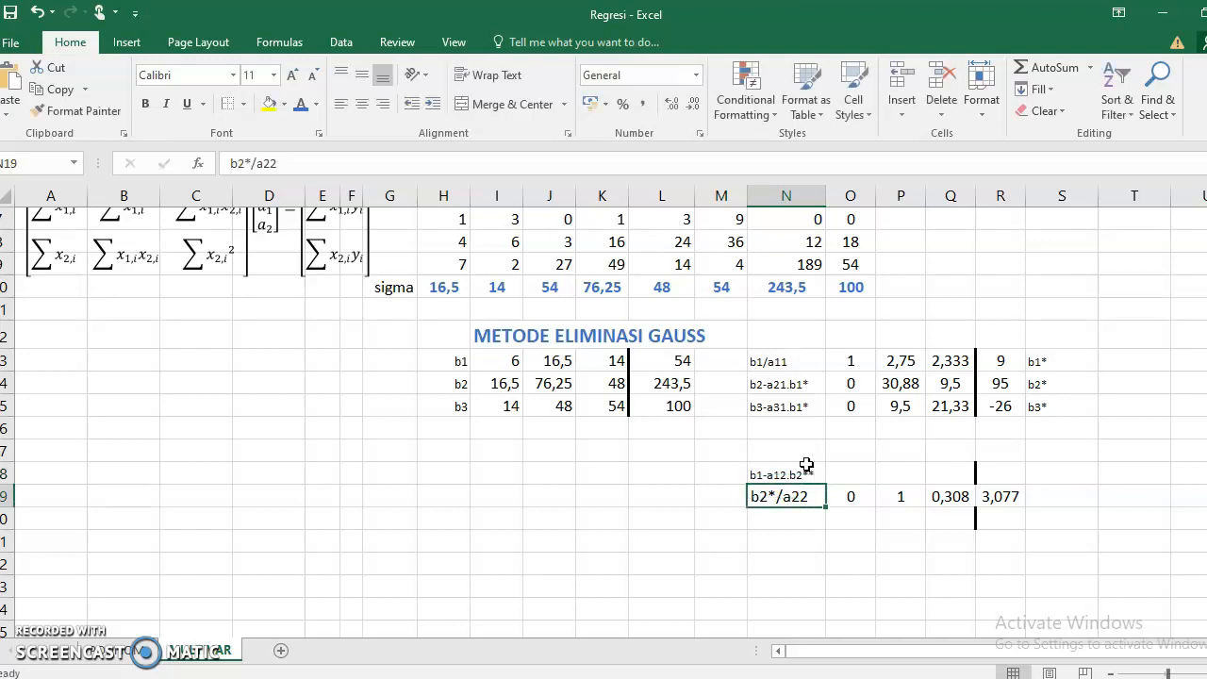
left_click(1054, 497)
type("b2**")
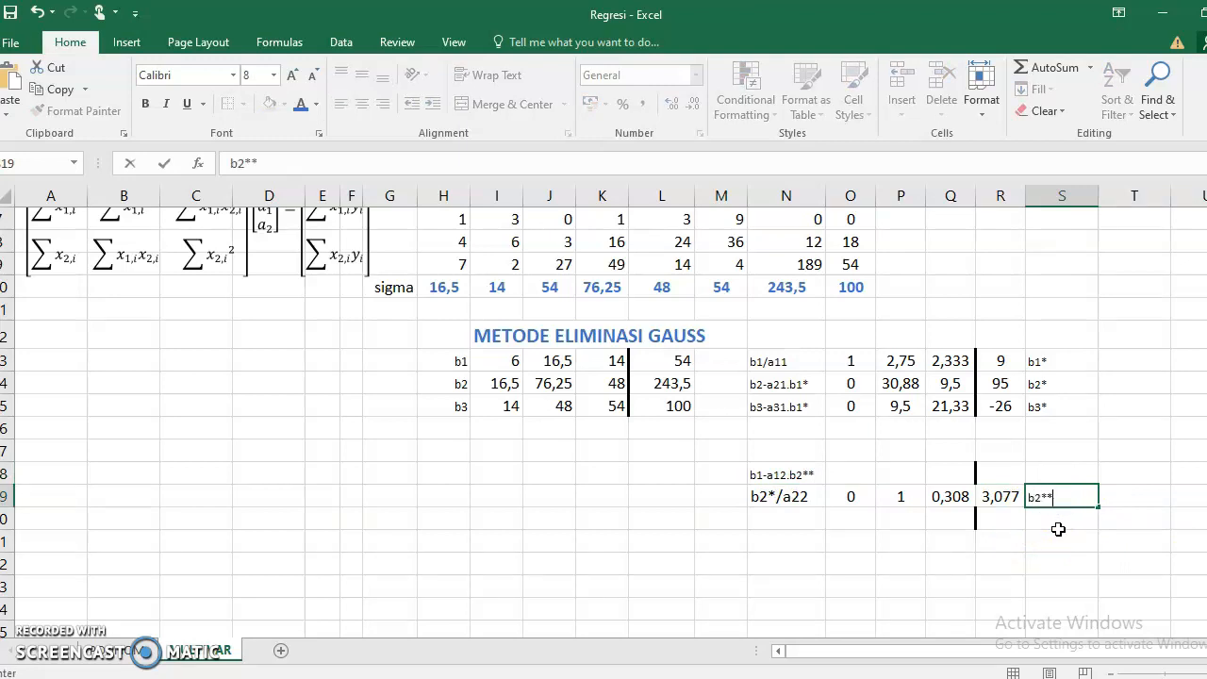
- Enter the first-row elimination formula =O13-($P$13*O19) in O18 and fill it across to R18
left_click(850, 473)
type("=")
left_click(844, 360)
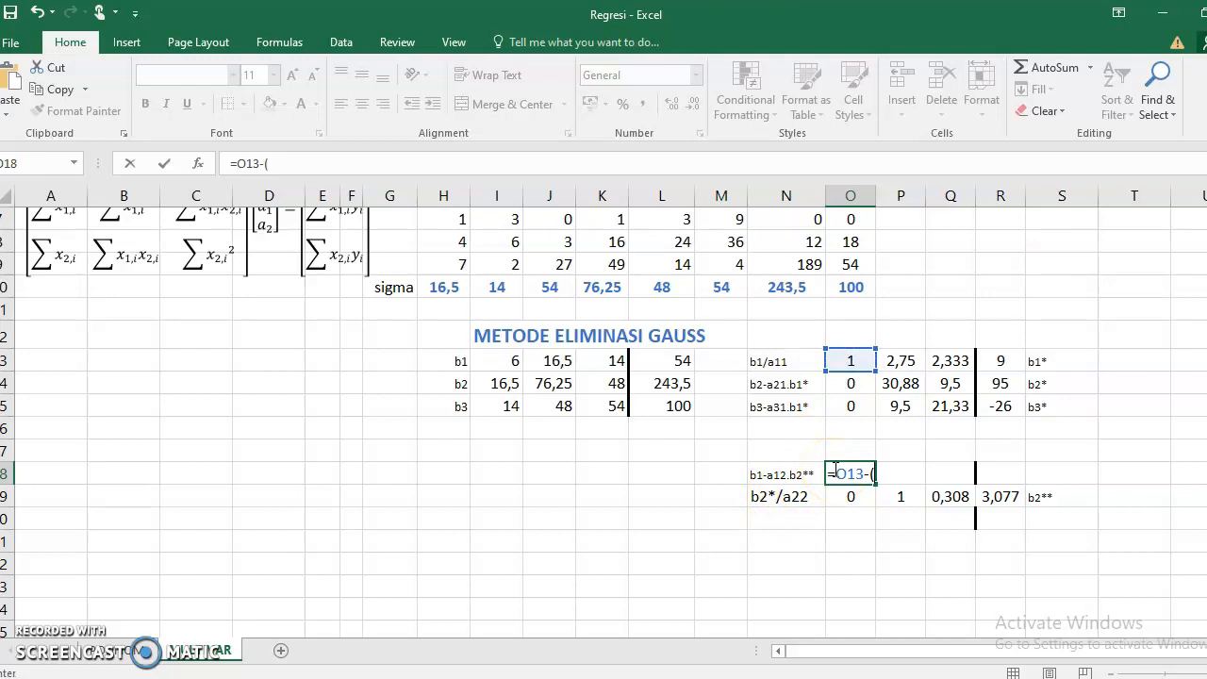
left_click(898, 360)
type("*")
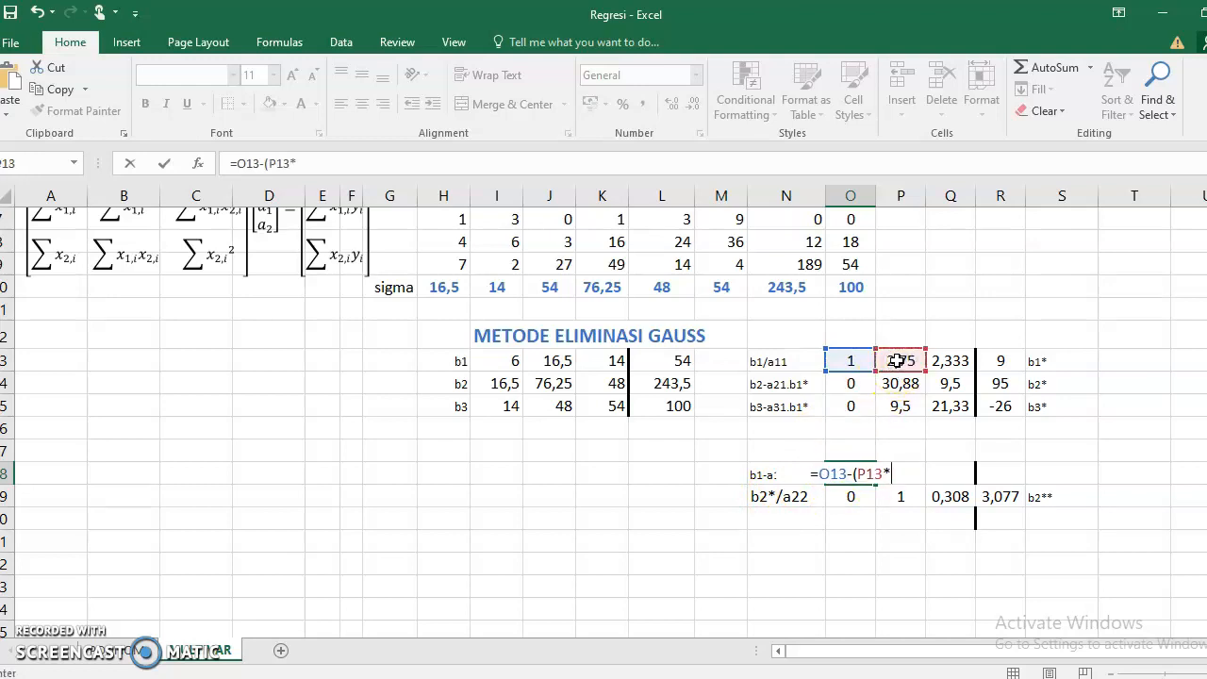
left_click(896, 428)
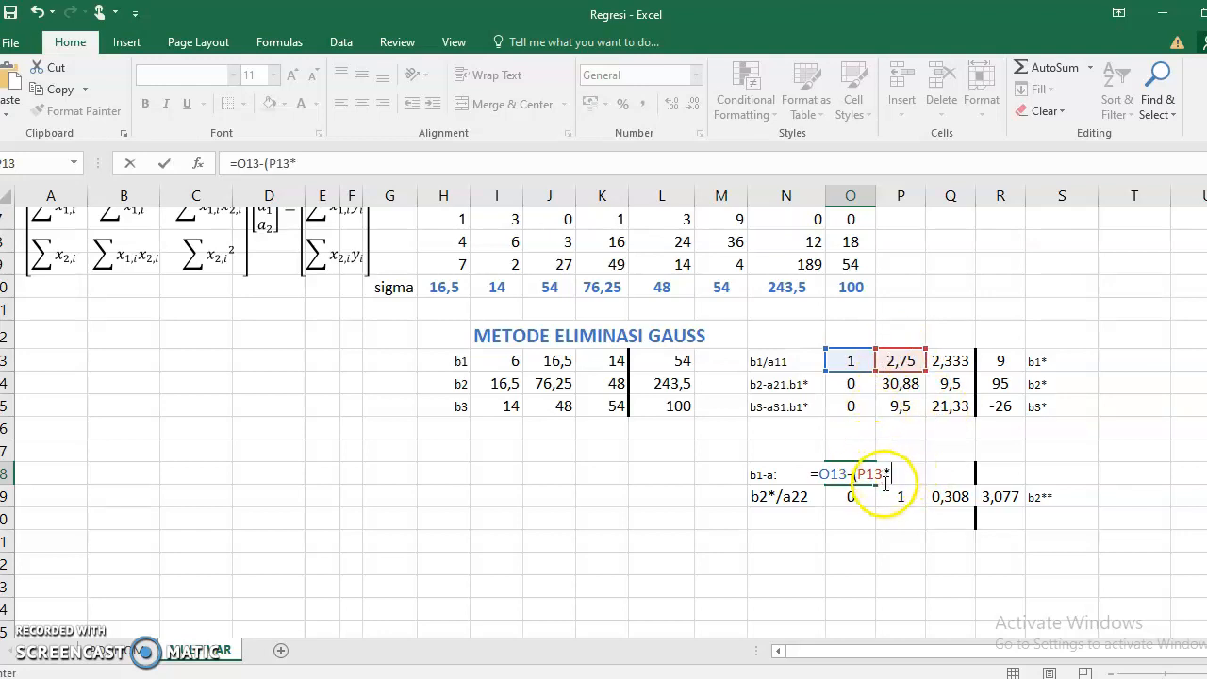
left_click(843, 498)
type(")")
left_click(842, 476)
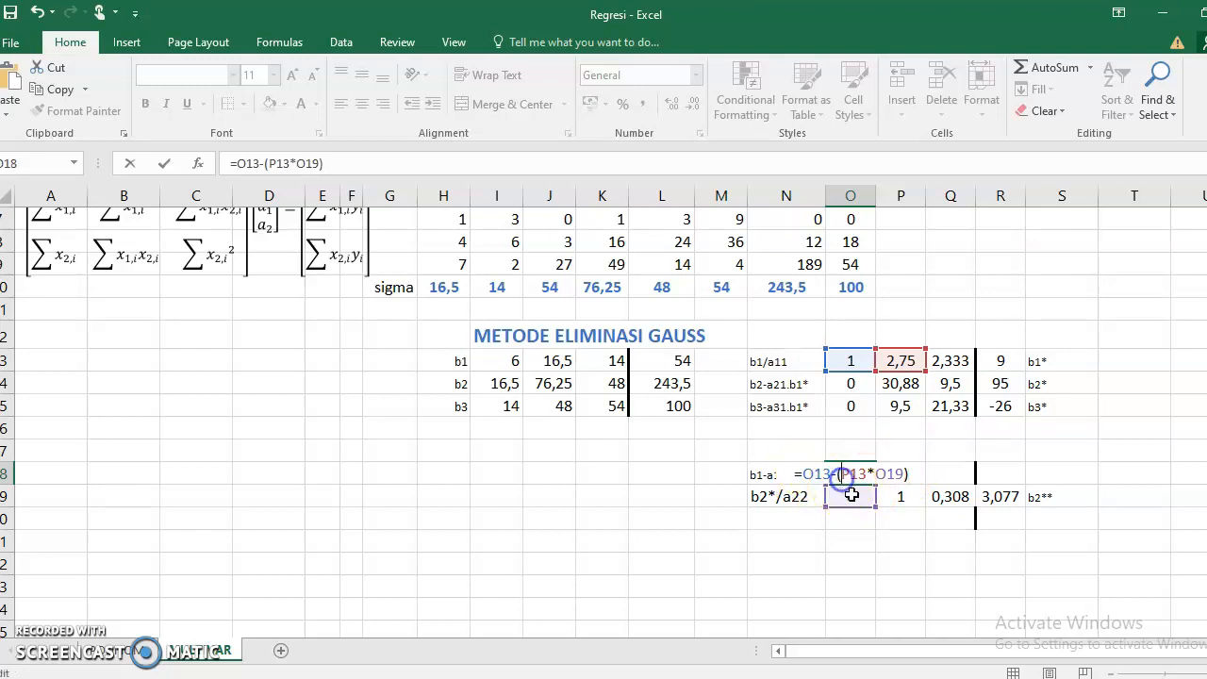
type("$P")
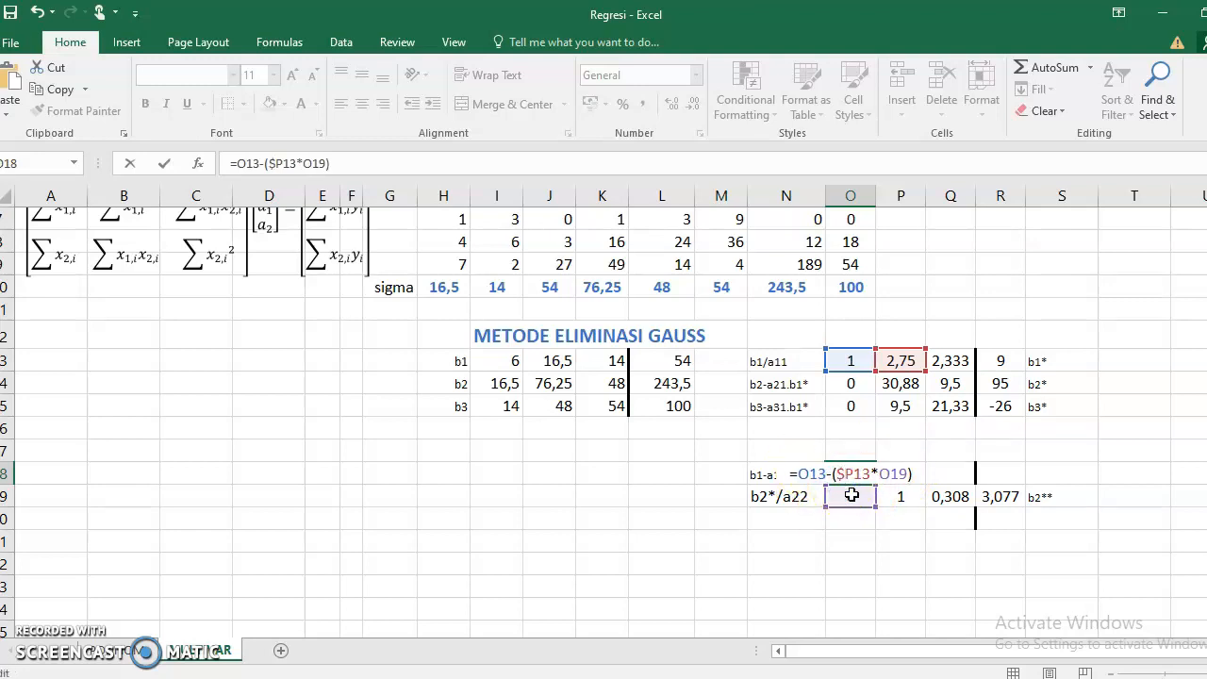
type("$")
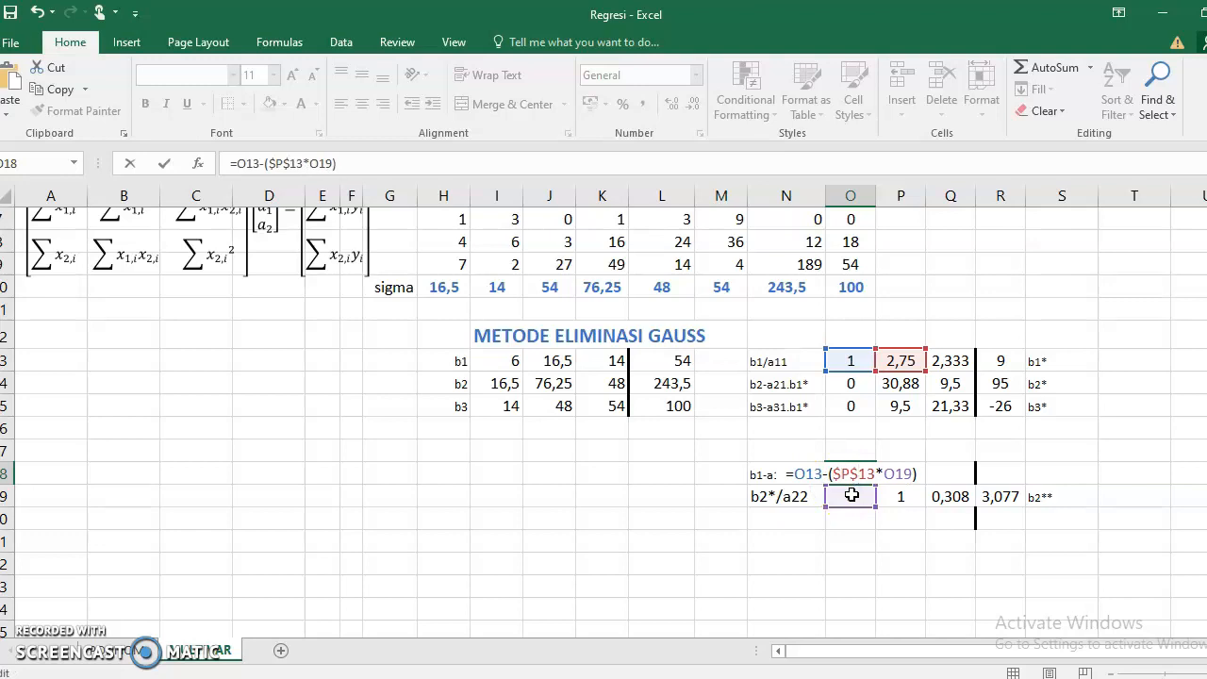
key("Return")
left_click(851, 472)
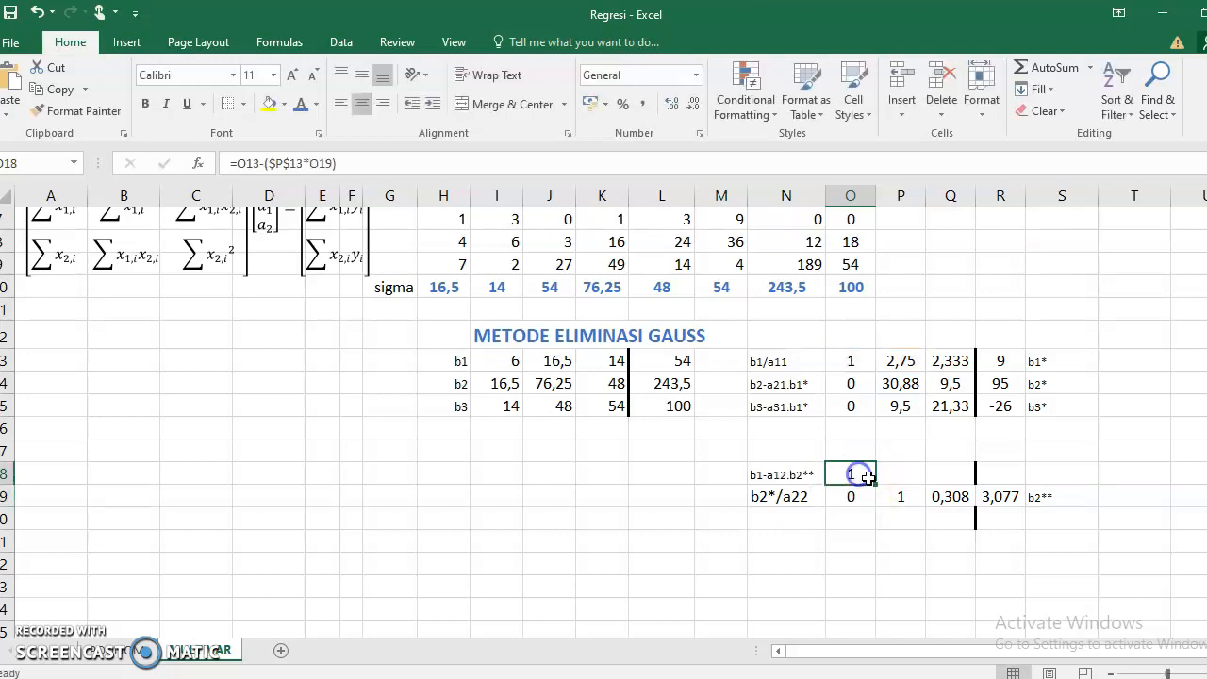
left_click_drag(876, 484, 1011, 475)
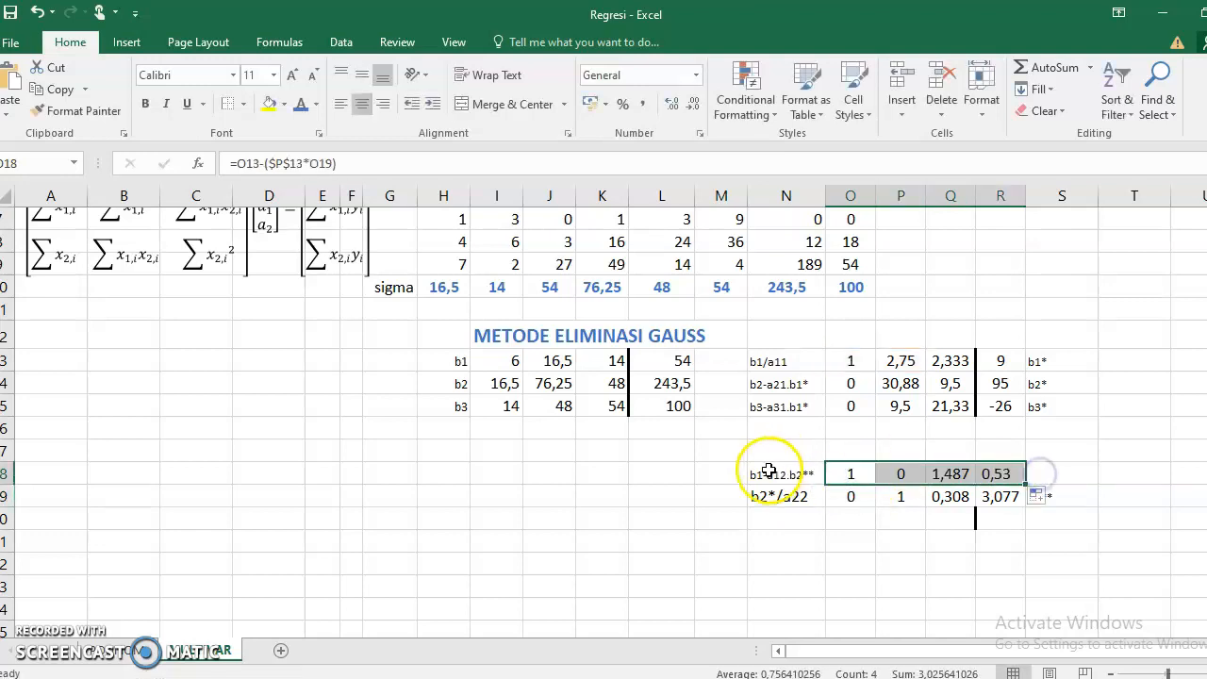
- Correct the N18 label to b1*-a12.b2** and enter the row operation label b3*-a32.b2** in N20
double_click(764, 474)
type("*")
left_click(872, 561)
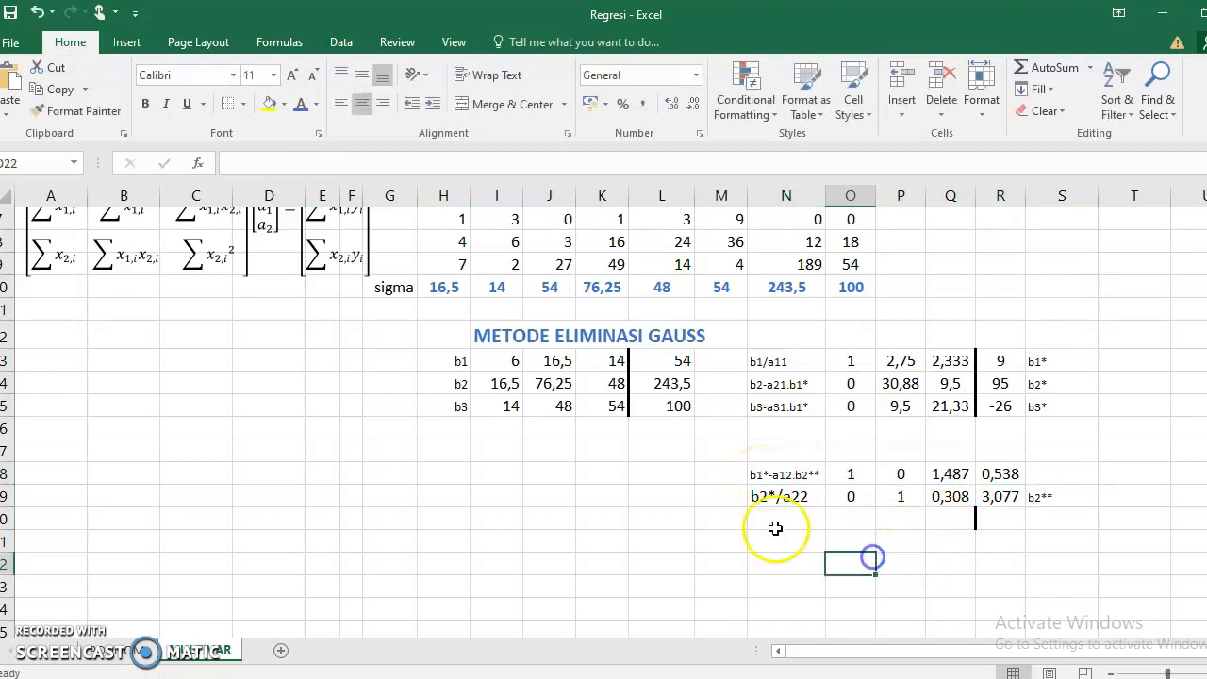
left_click(779, 520)
type("b3*-a32.b2**")
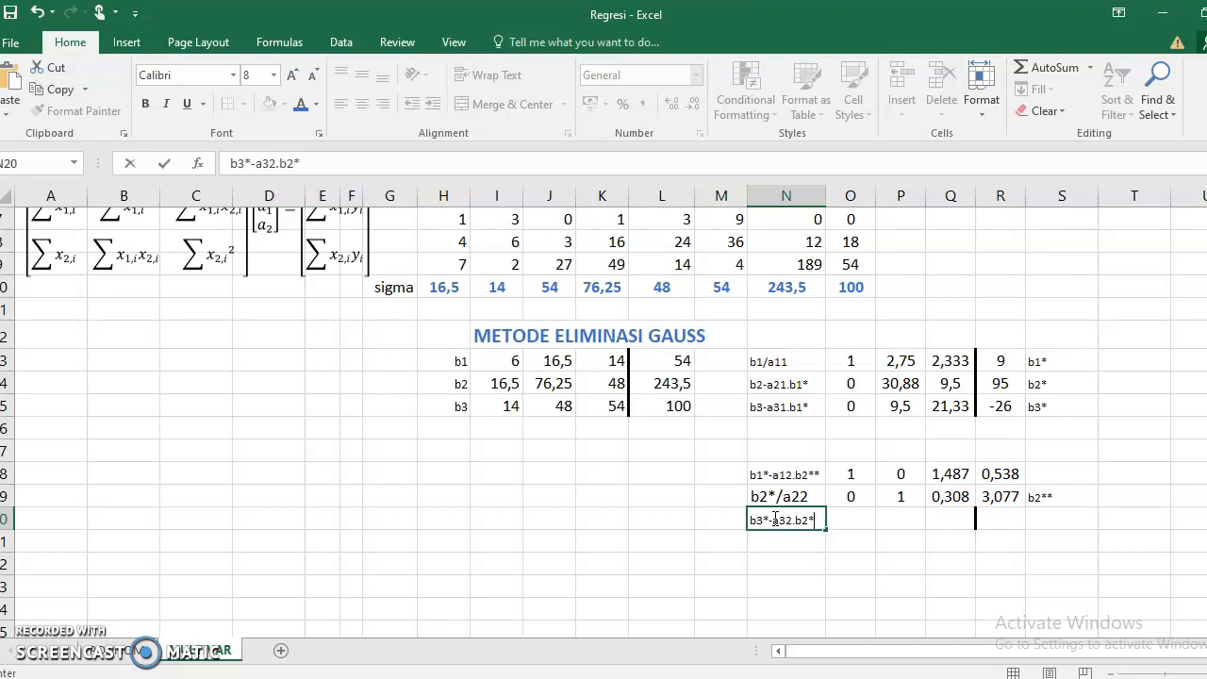
- Enter the third-row elimination formula =O15-($P$15*O19) in O20
left_click(852, 519)
type("=")
left_click(846, 406)
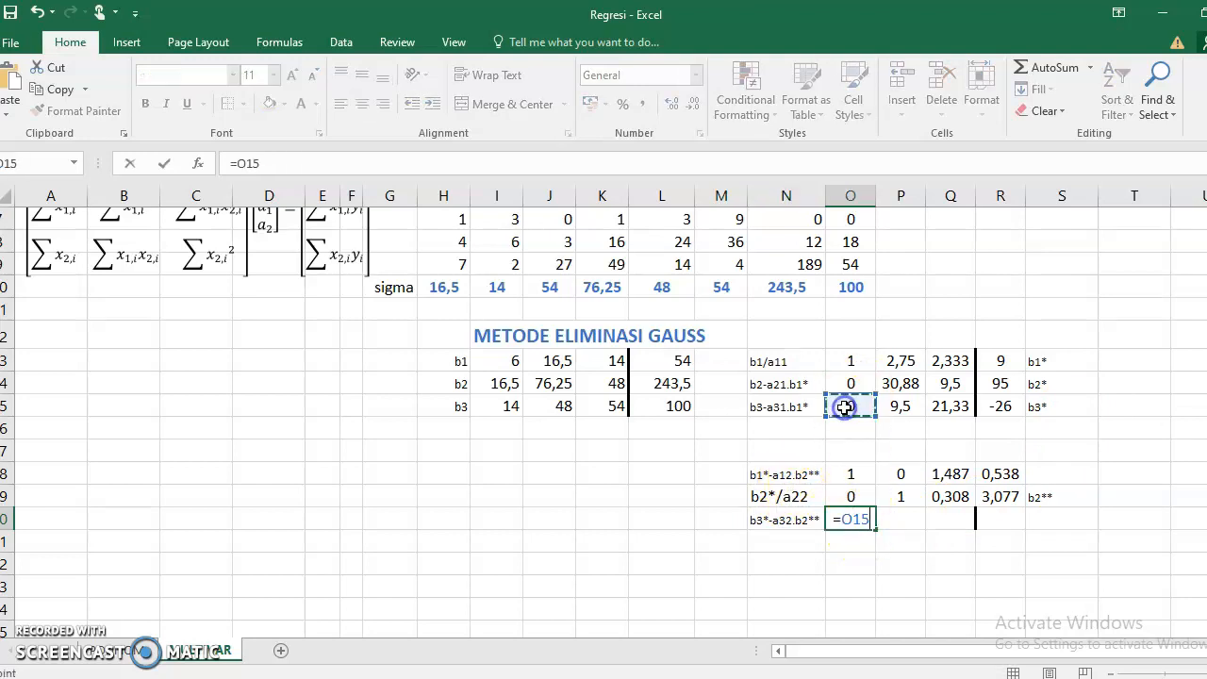
type("-")
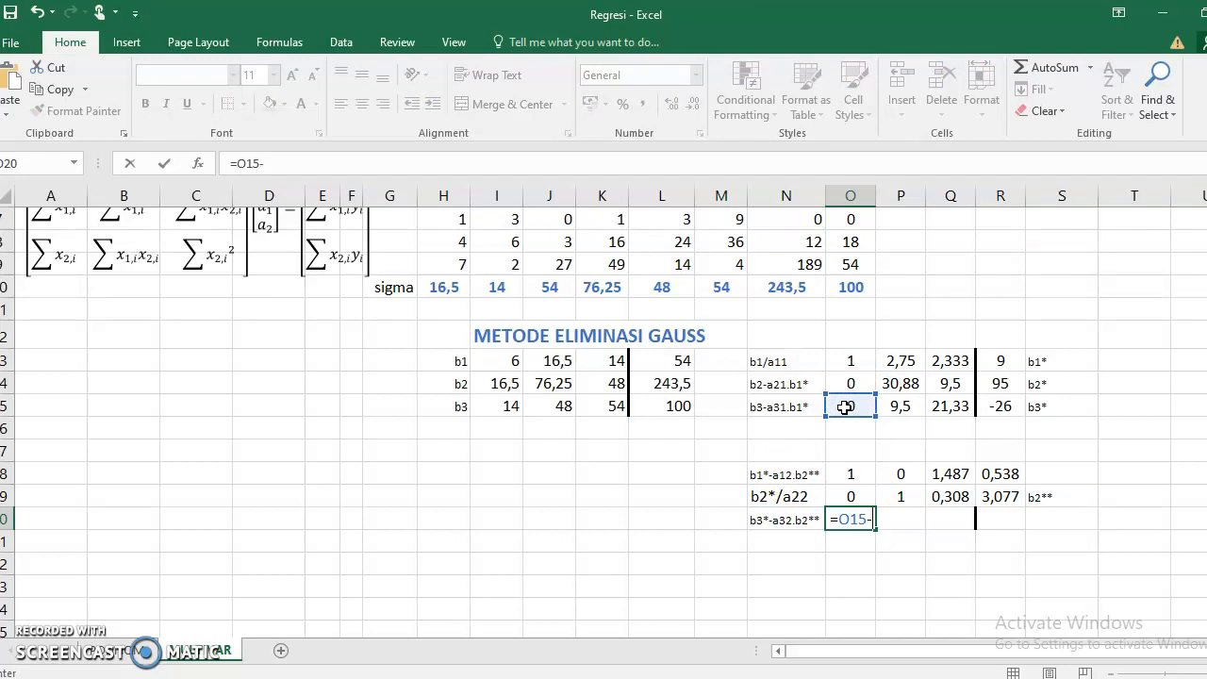
type("(")
left_click(905, 407)
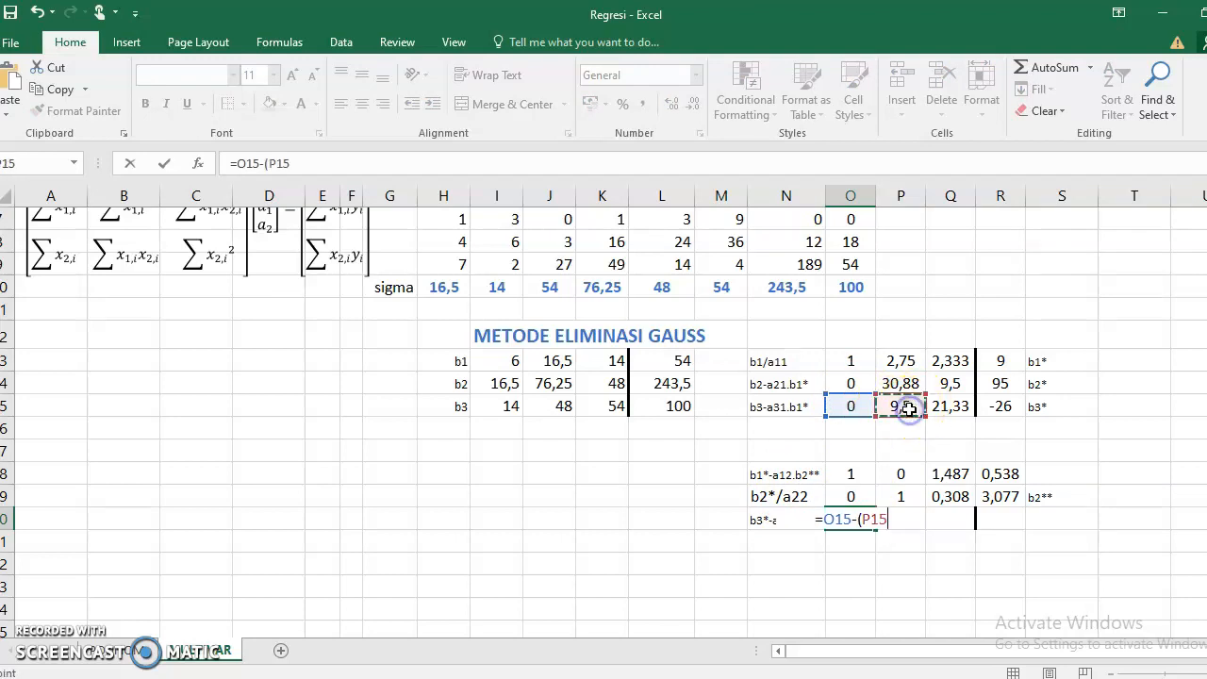
type("*")
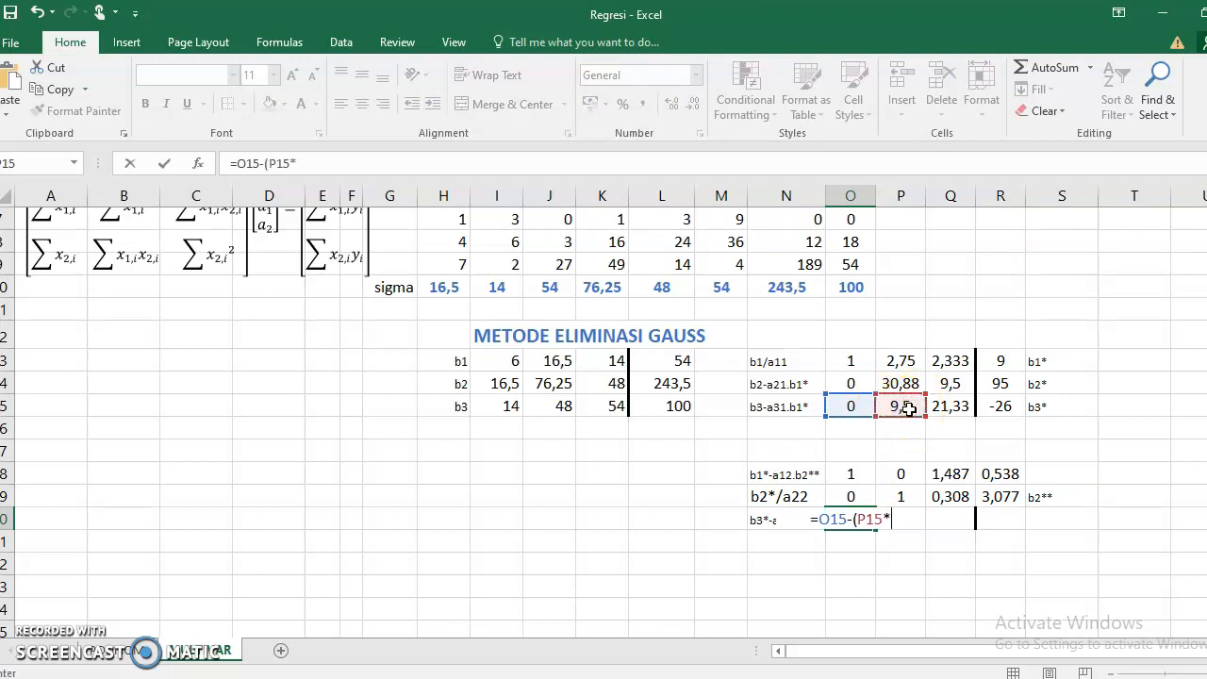
left_click(852, 495)
type(")")
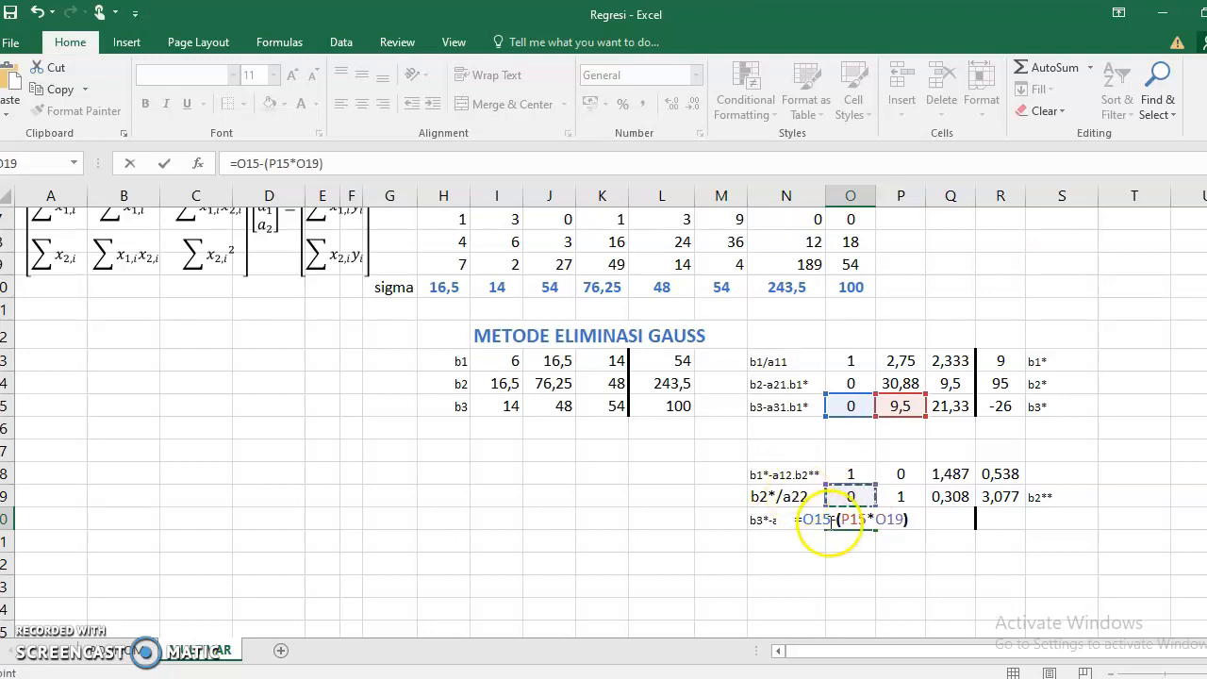
type("$")
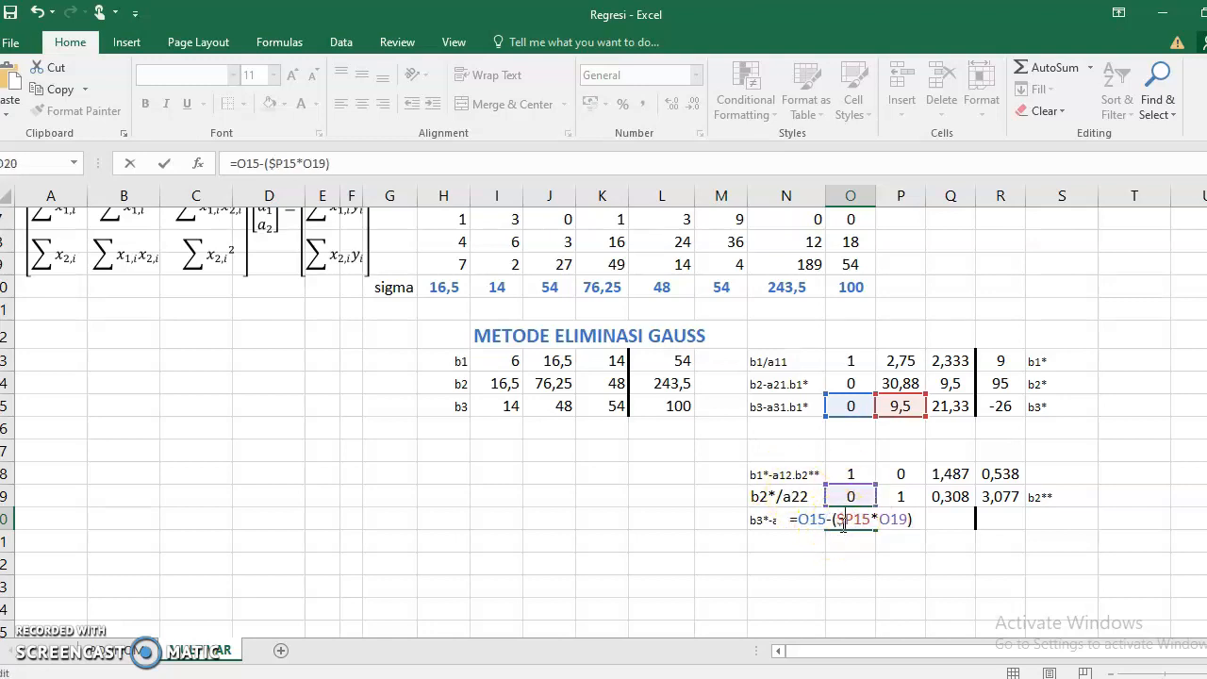
type("$")
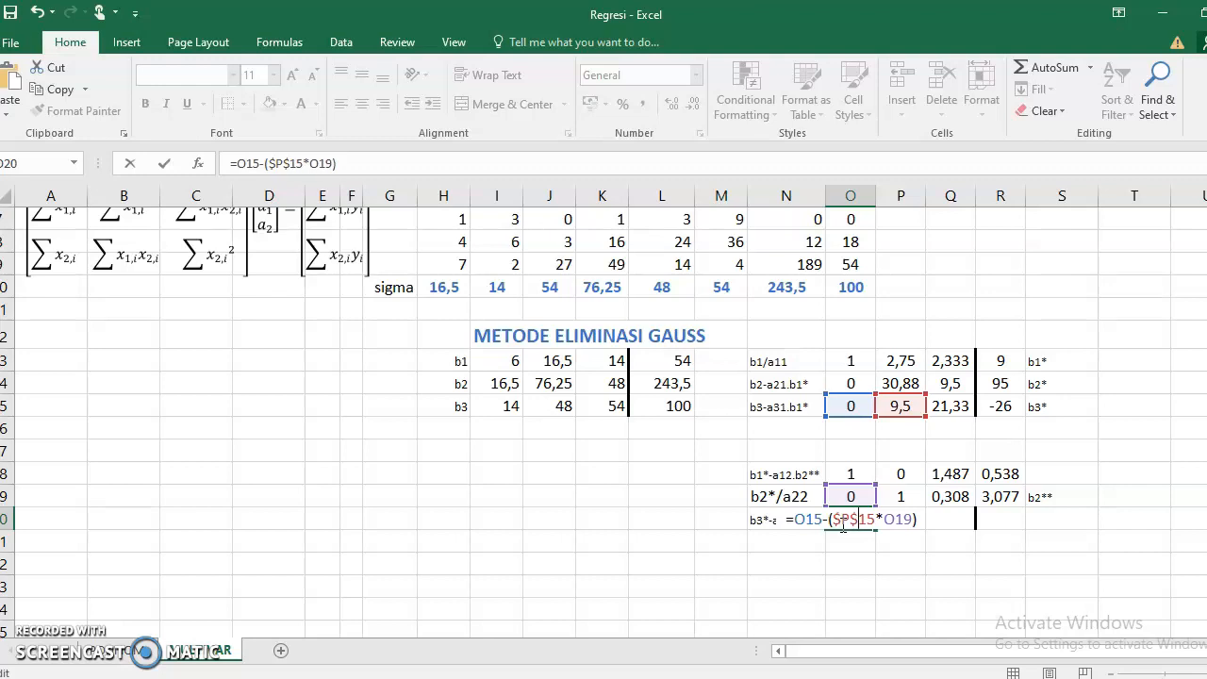
key("Return")
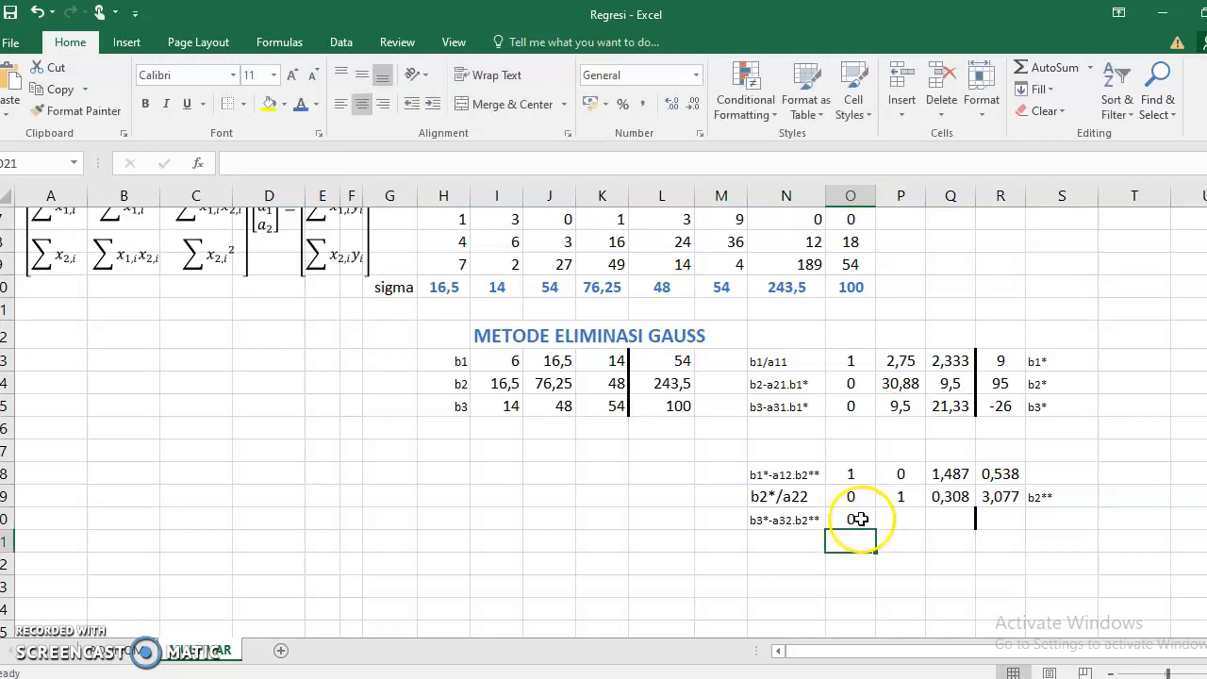
- Fill the third-row elimination formula from O20 across to R20 and reapply the thick left border to R18:R20
left_click(849, 520)
left_click_drag(876, 530, 1004, 522)
left_click_drag(1000, 474, 1005, 520)
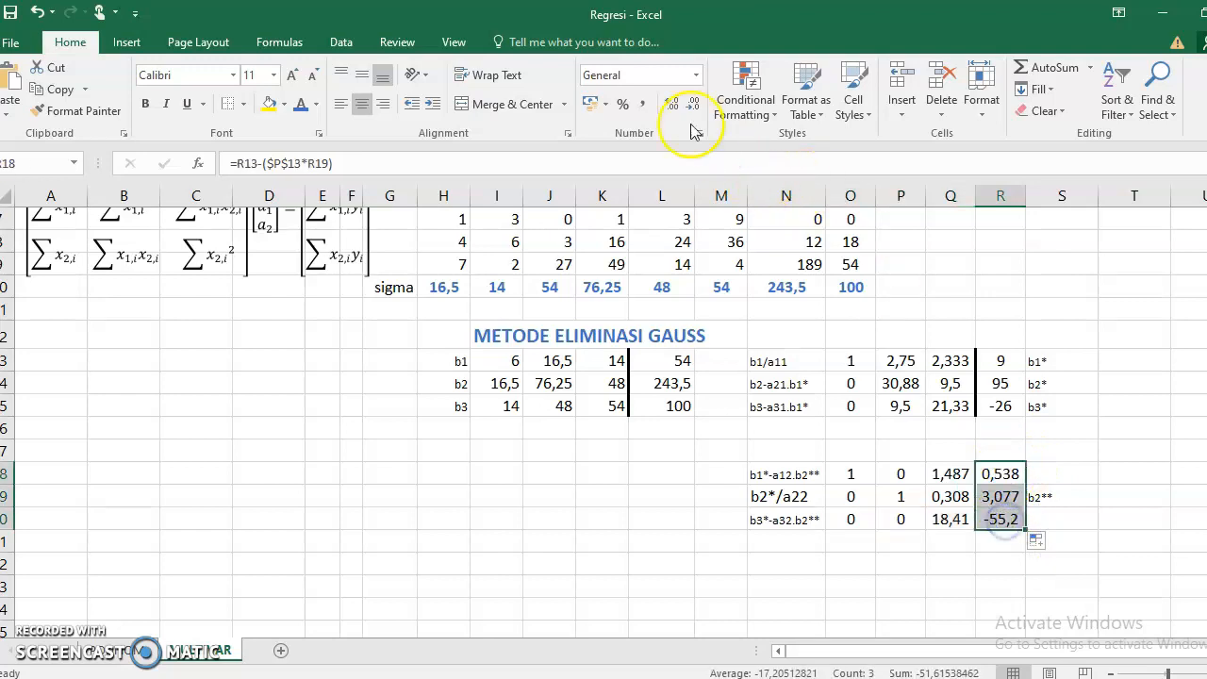
left_click(236, 115)
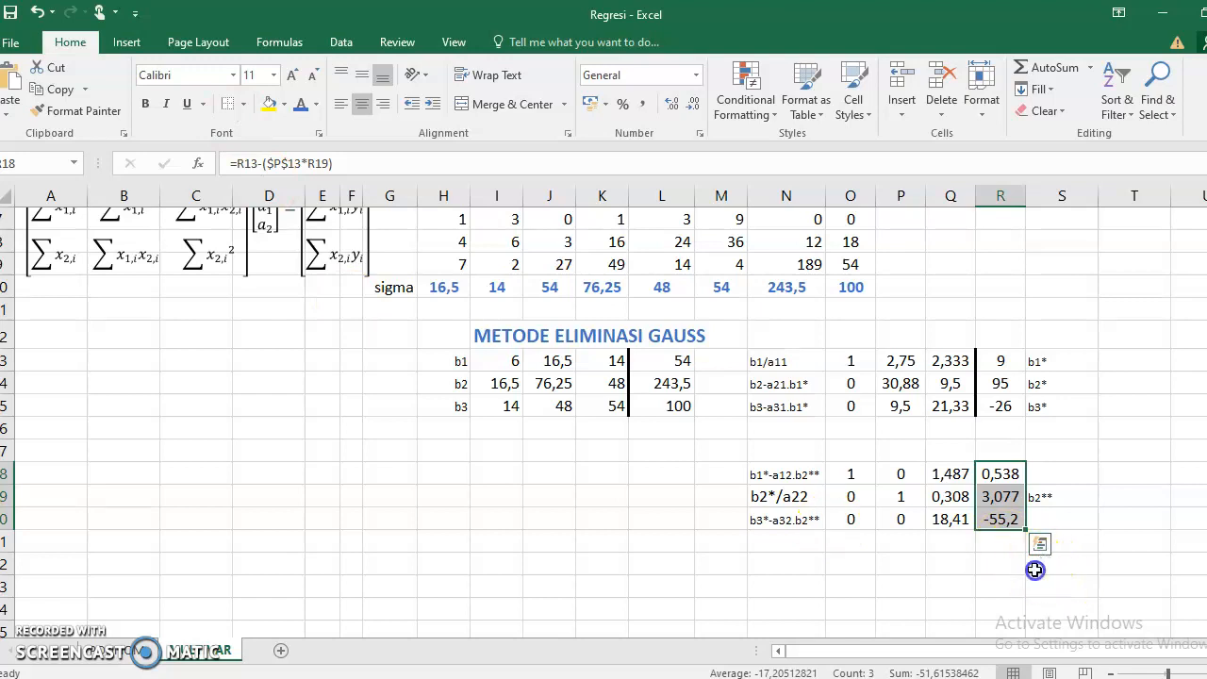
left_click_drag(1055, 565, 998, 564)
- Enter the label a2= in Q22 and the formula =R20/Q20 in R22
left_click(959, 570)
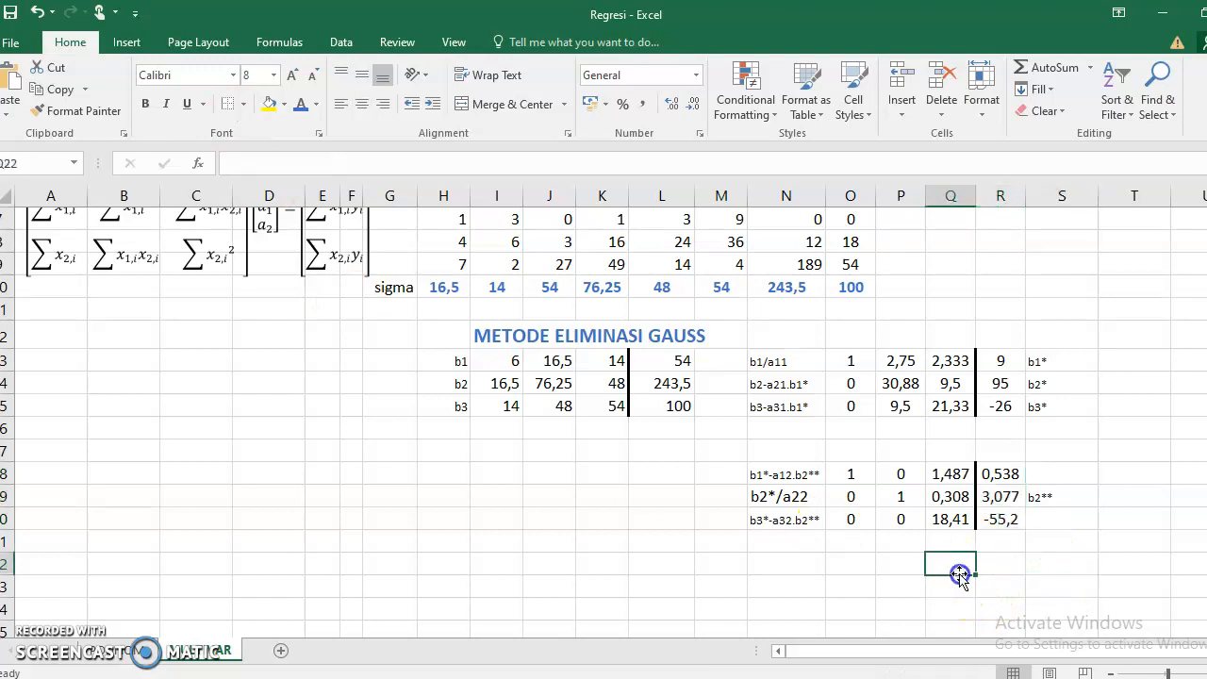
type("a")
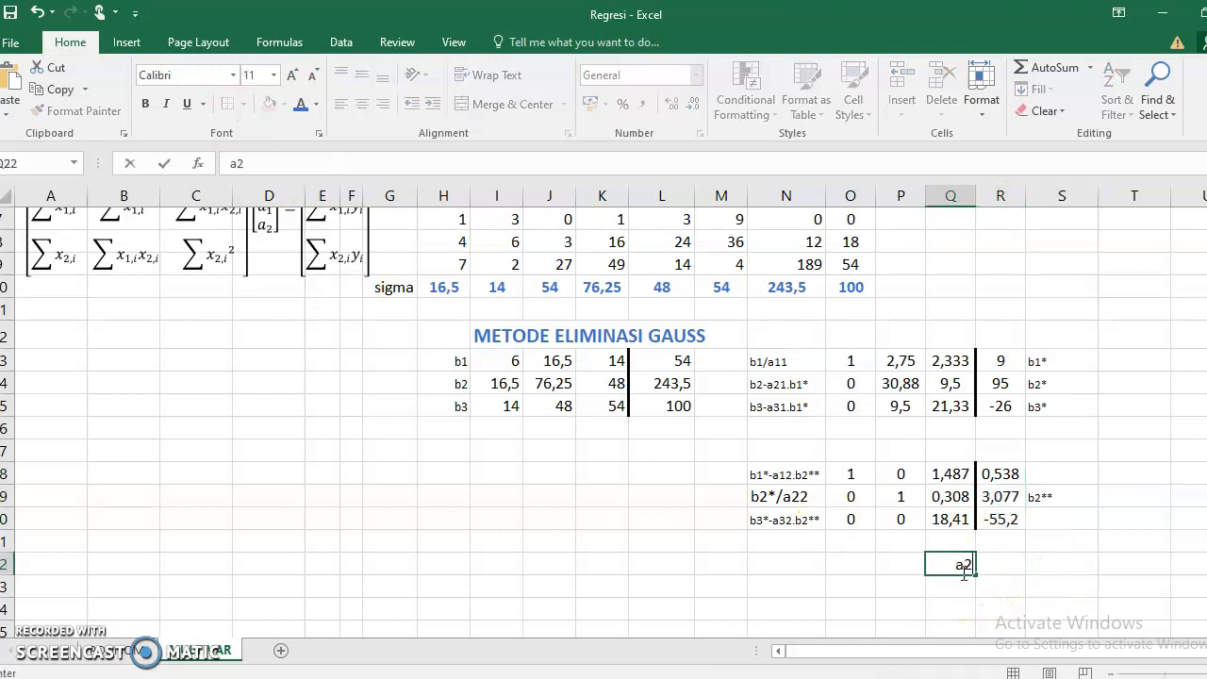
type("2")
scroll(967, 575, "up", 2)
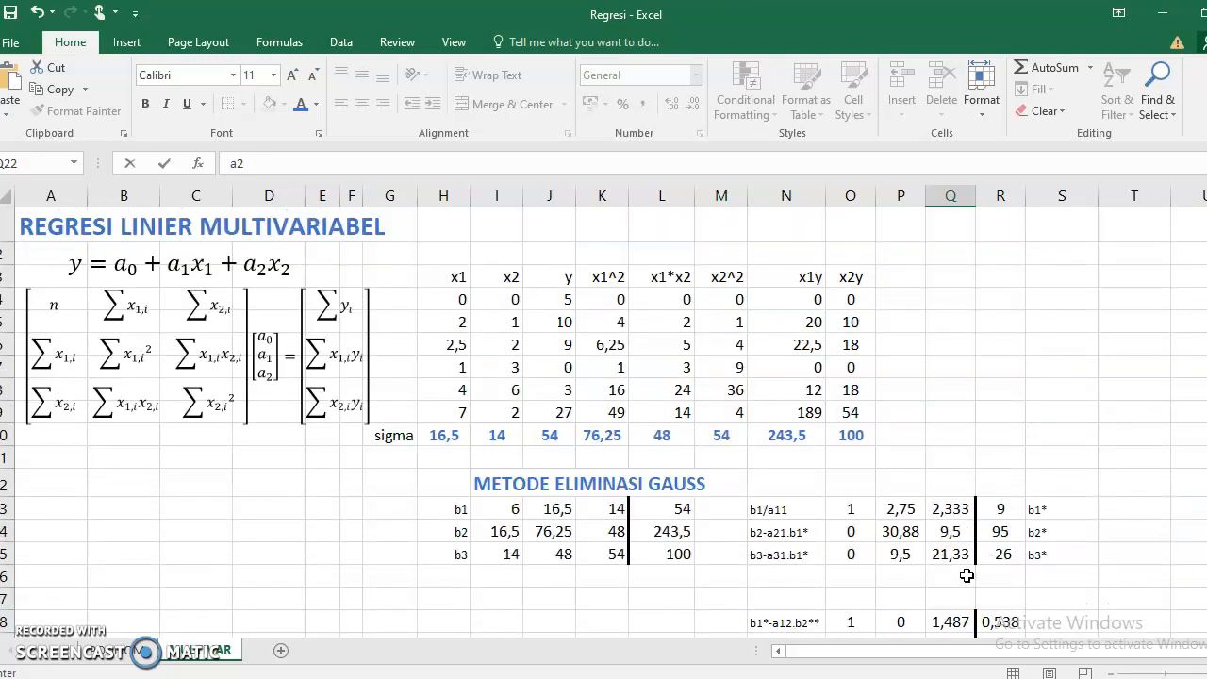
scroll(967, 575, "down", 2)
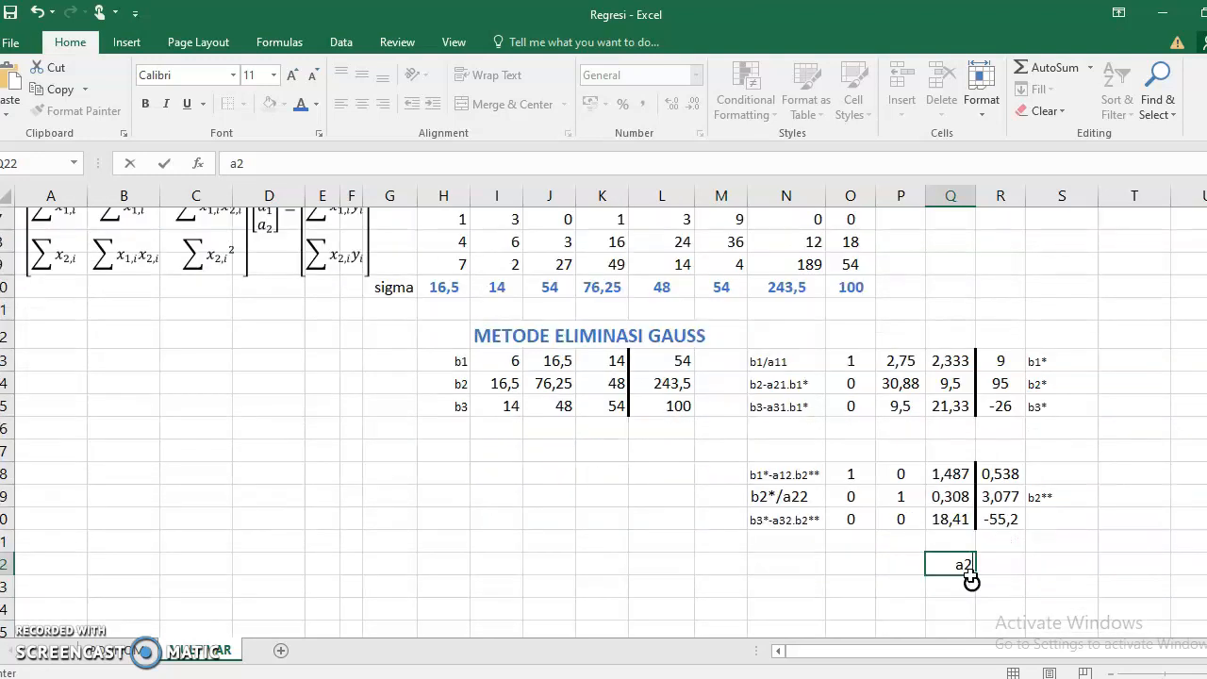
key("Tab")
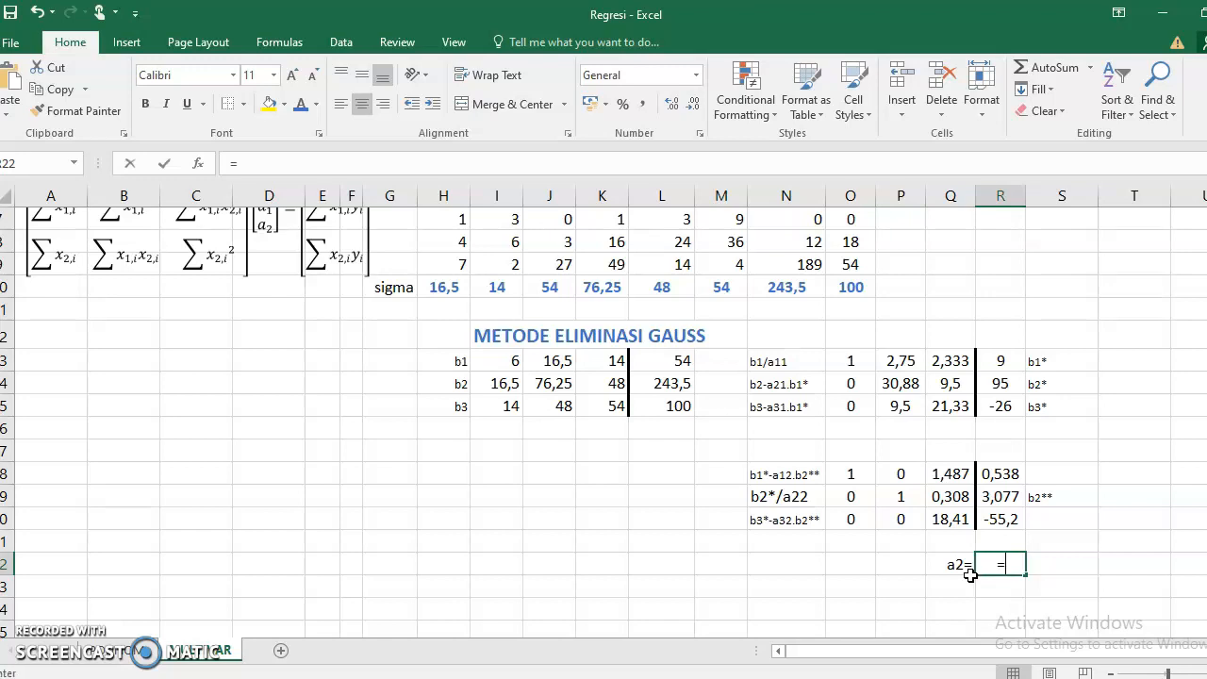
left_click(1000, 519)
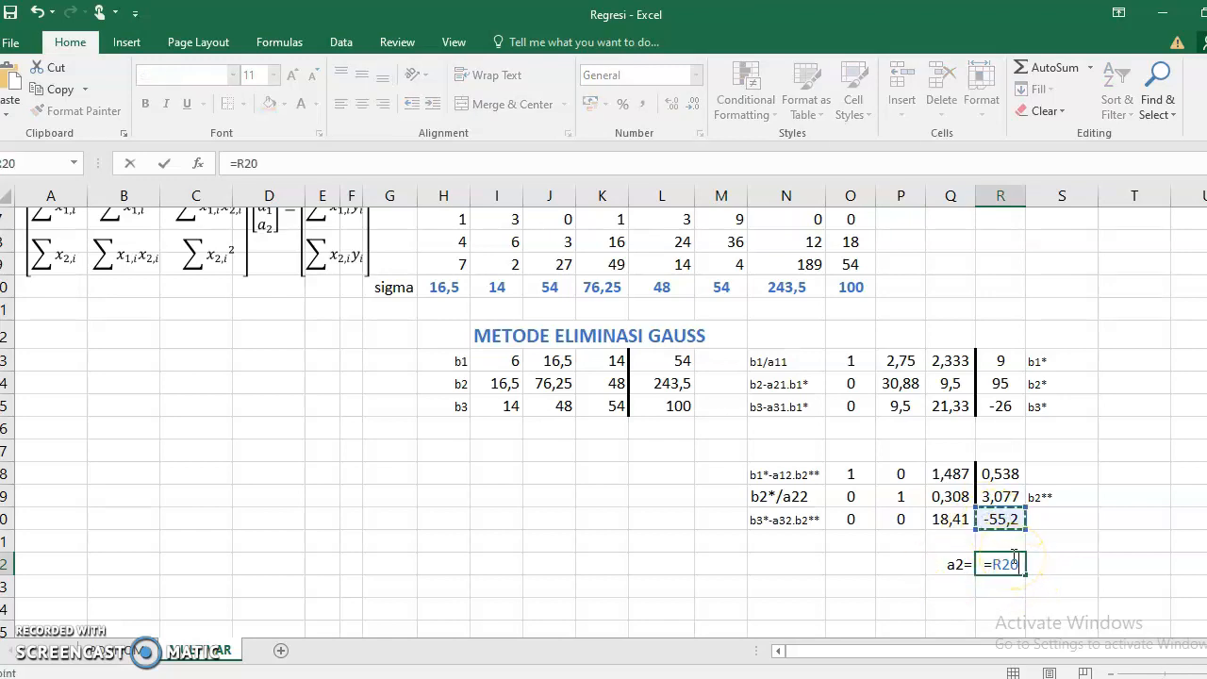
type("/")
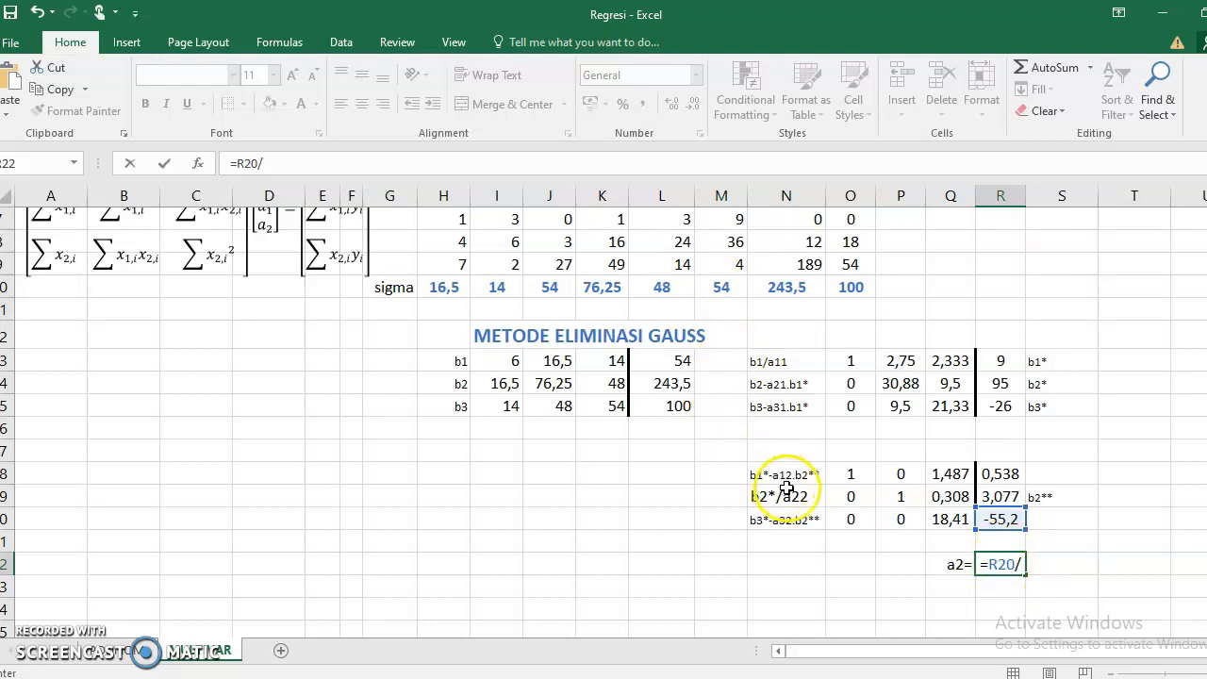
left_click(947, 519)
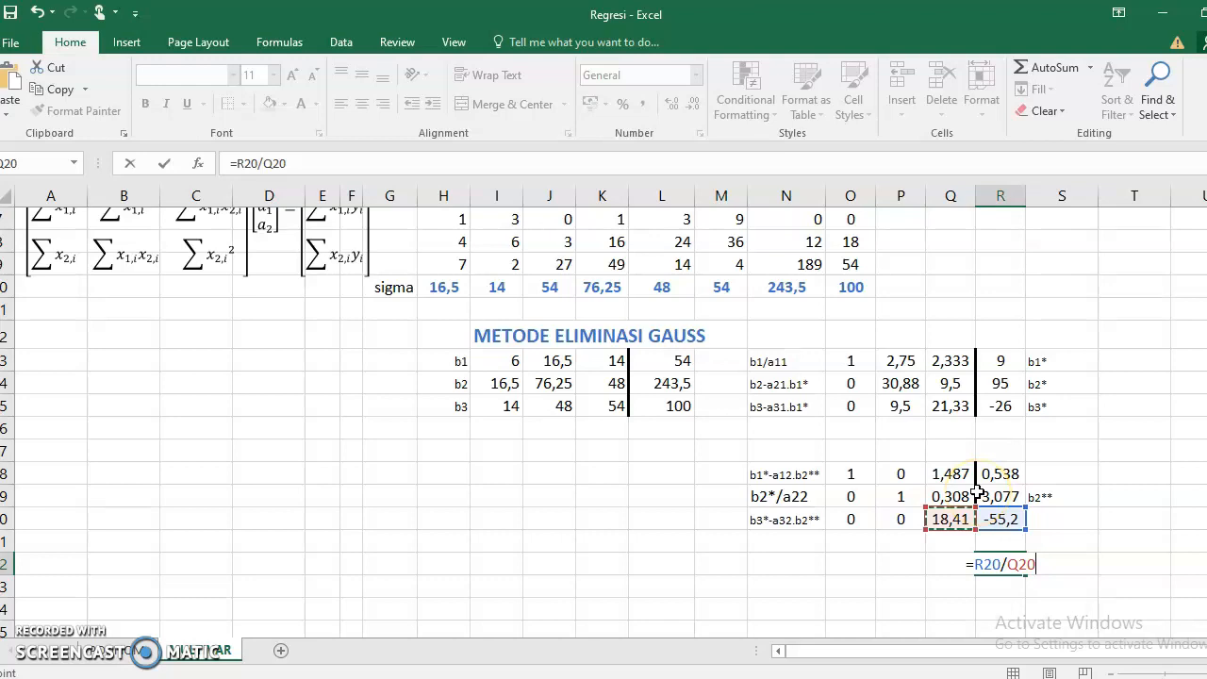
key("Return")
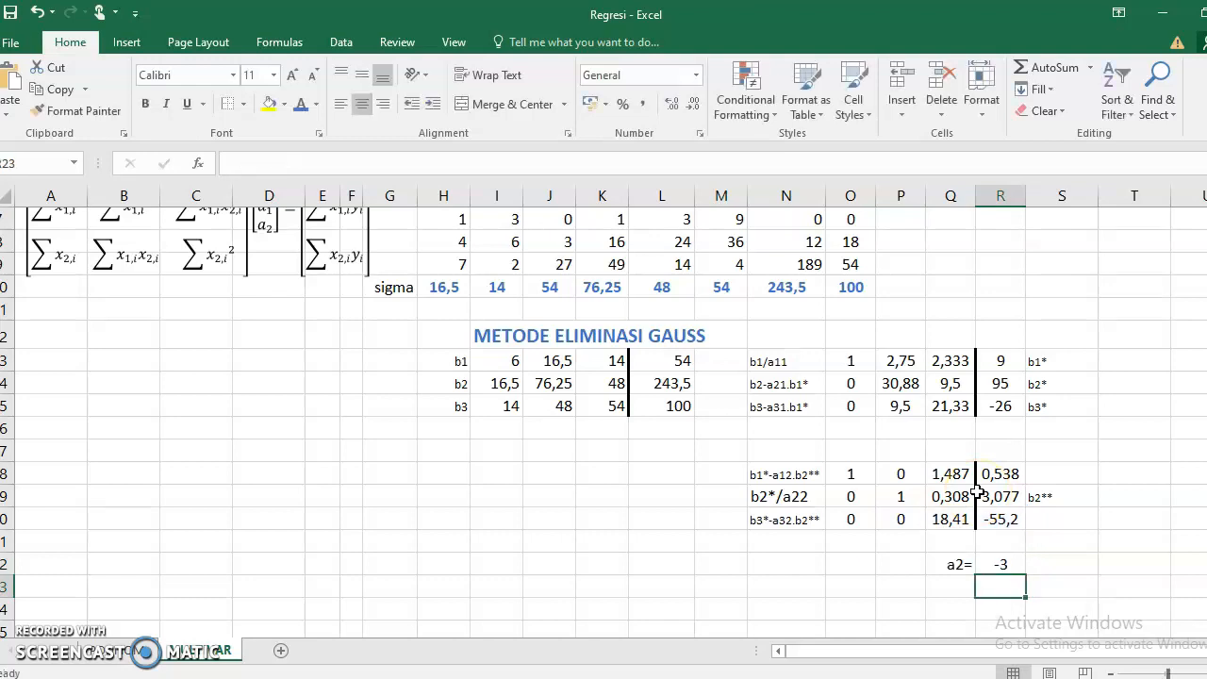
- Enter the label a1= in Q23 and the back-substitution formula =R19-(Q19*R22) in R23
left_click(940, 582)
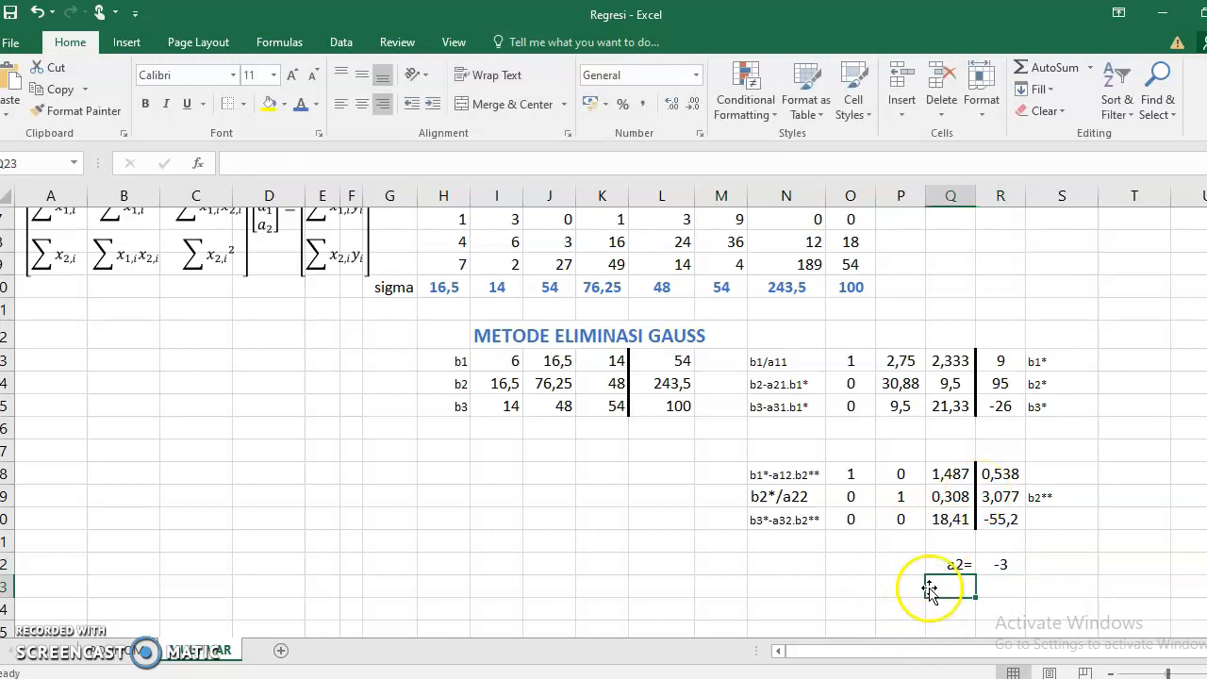
type("a1")
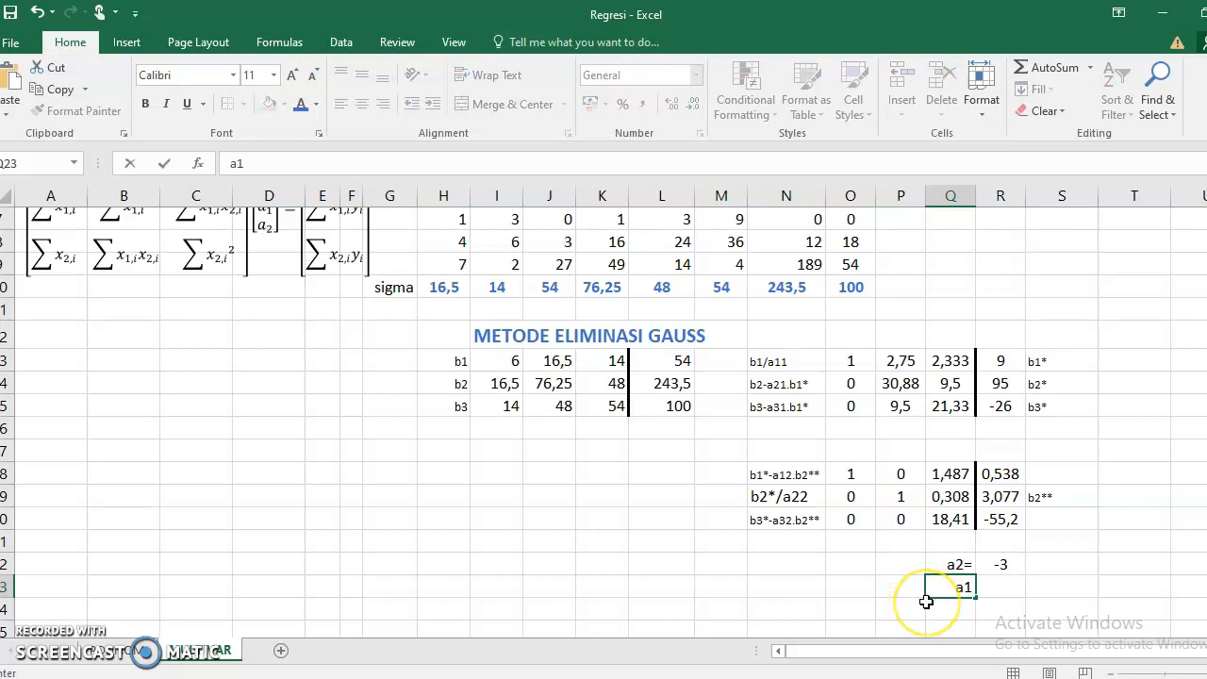
type("=")
left_click(998, 587)
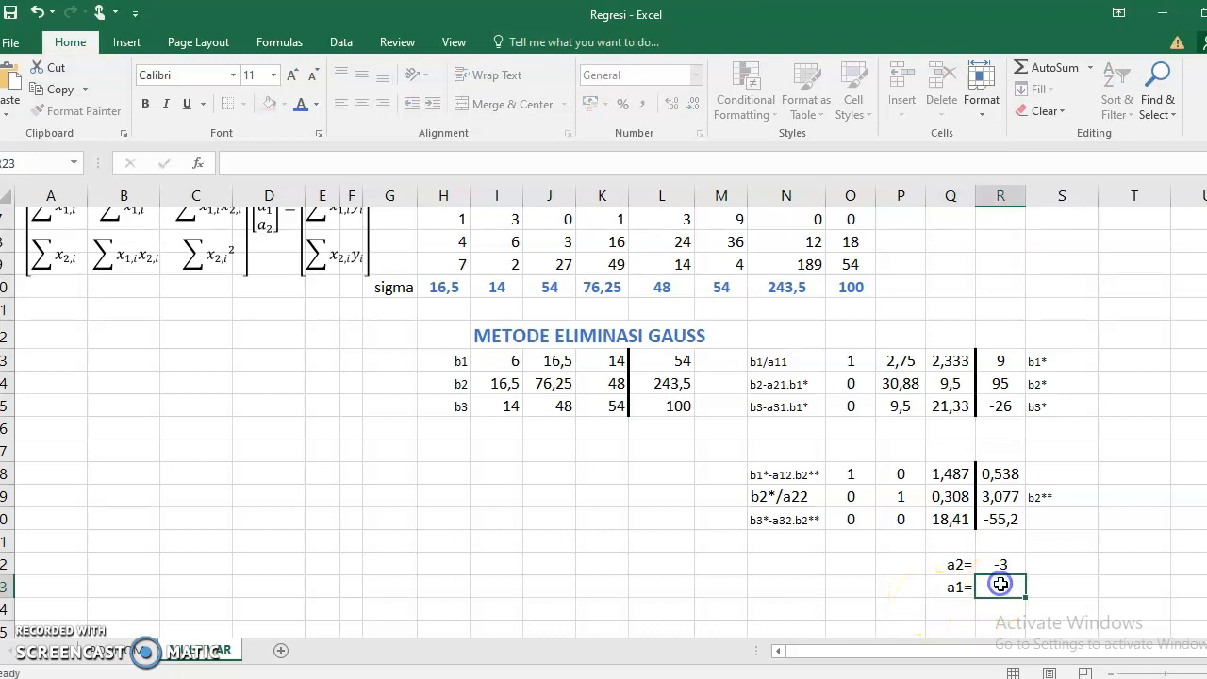
left_click(1002, 496)
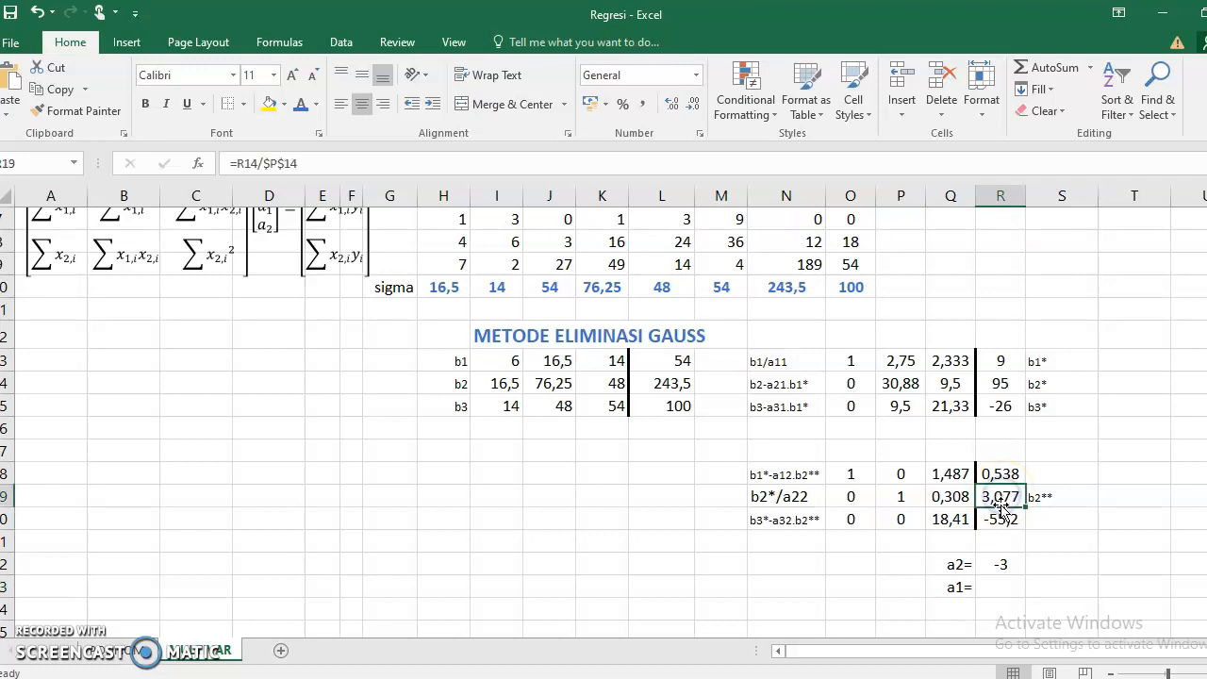
left_click(1015, 582)
type("=")
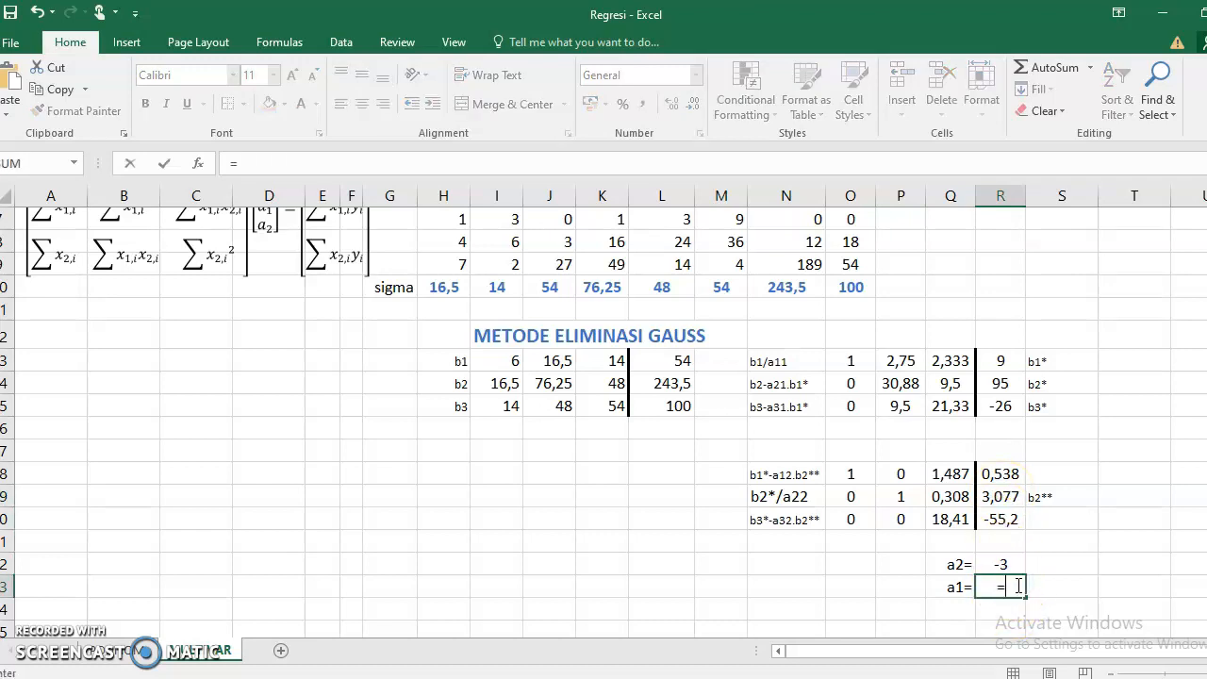
left_click(1002, 495)
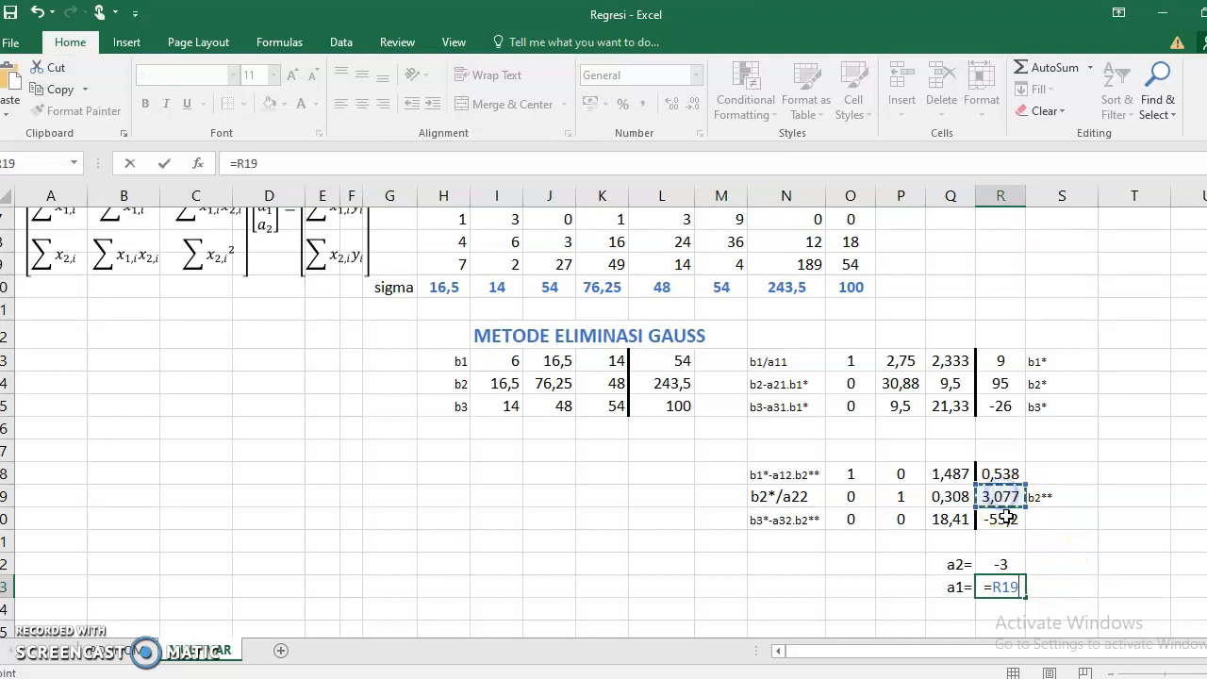
type("-(")
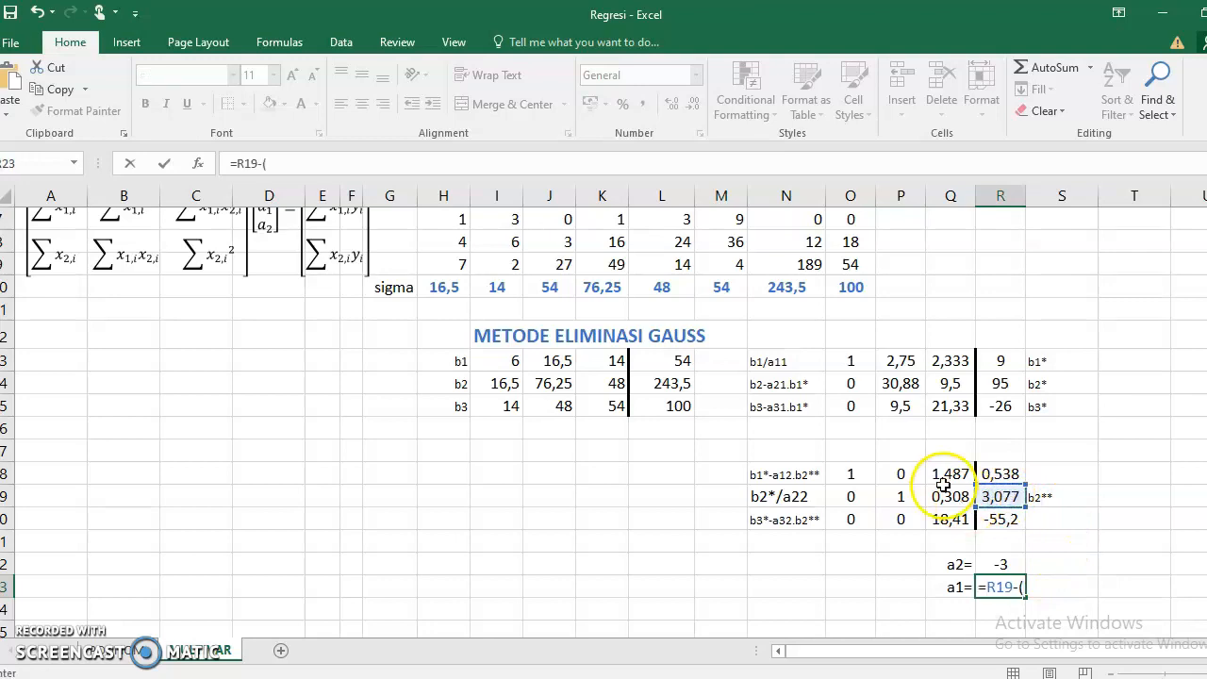
left_click(949, 496)
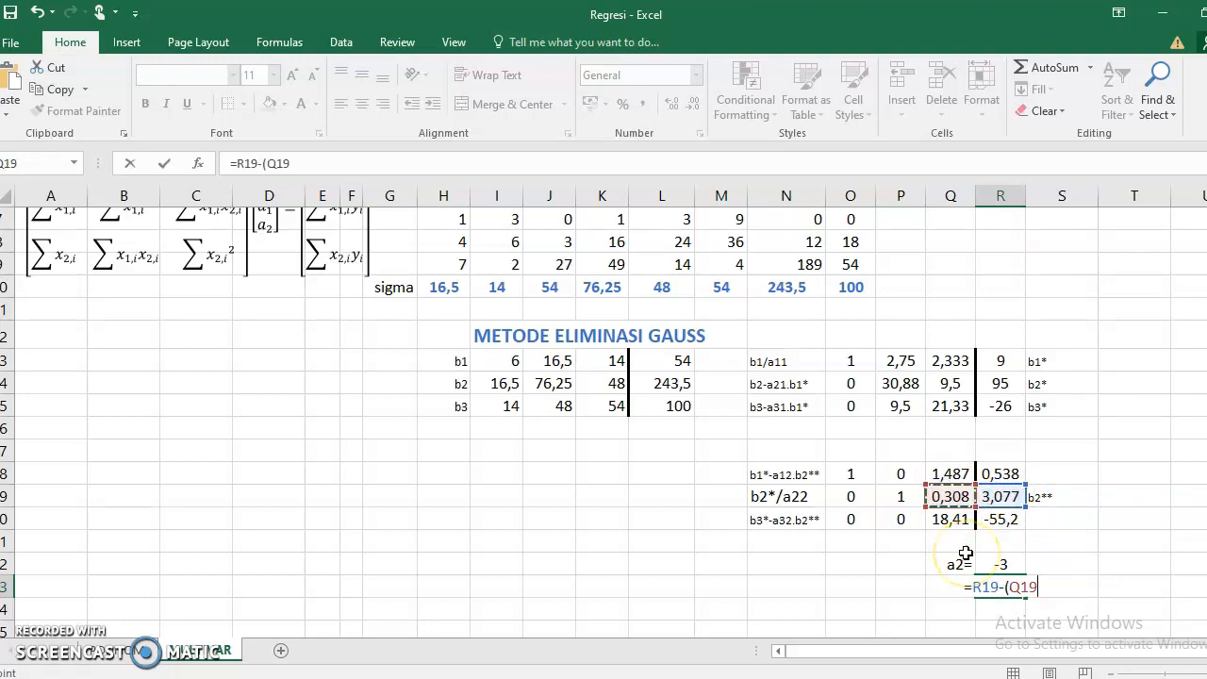
type("*")
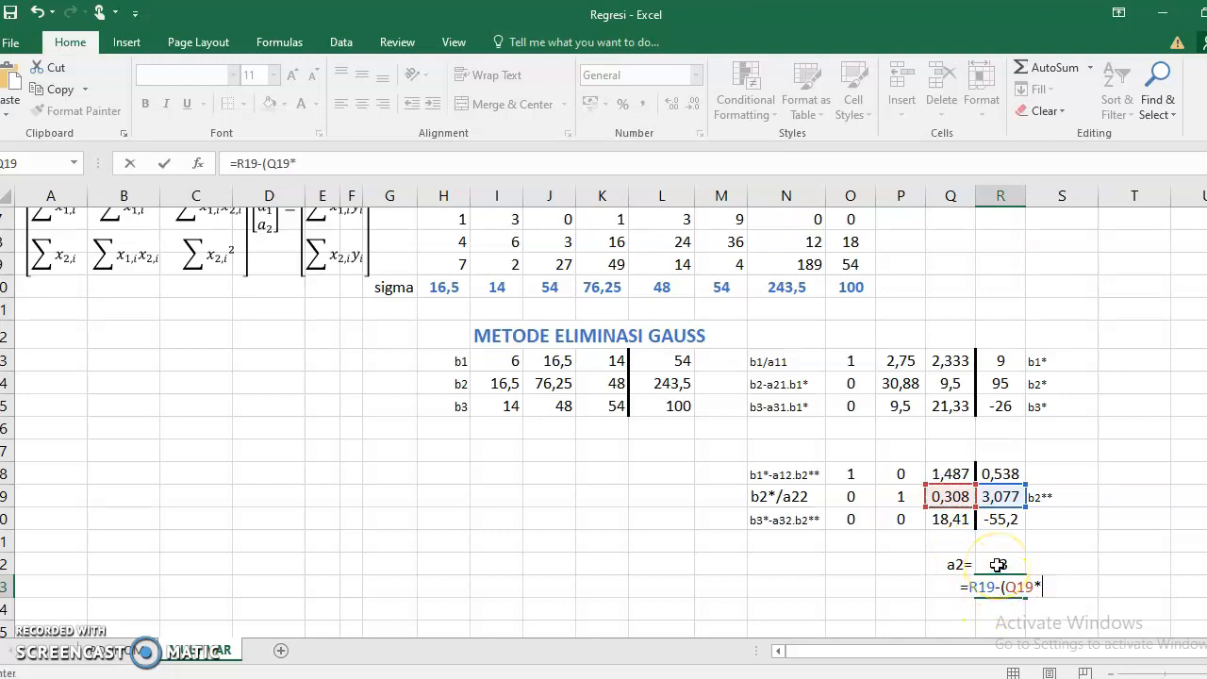
left_click(998, 564)
type(")")
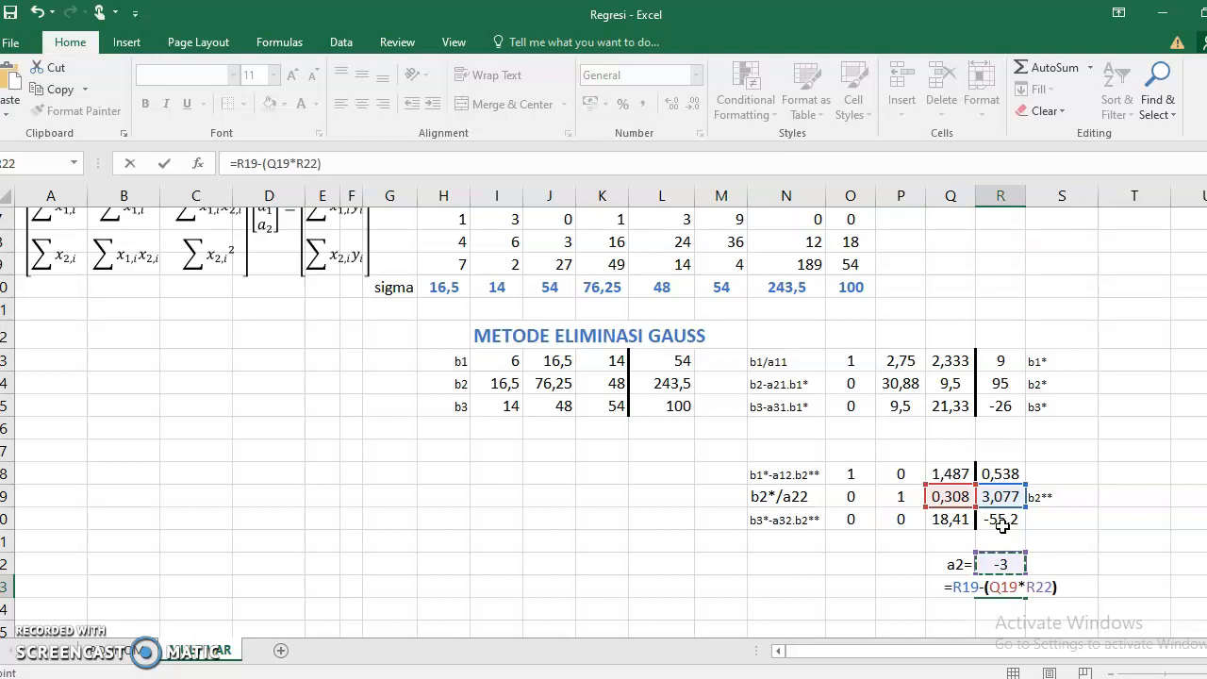
key("Return")
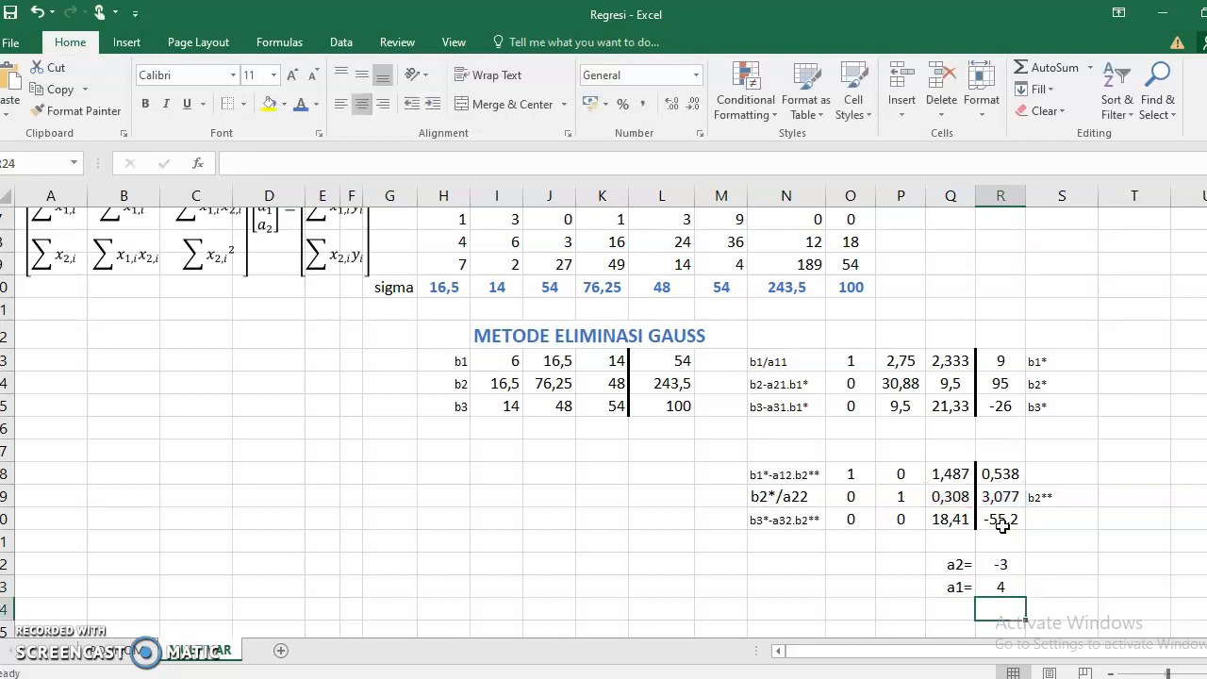
- Enter the label a0= in Q24 and the back-substitution formula =R18-(Q18*R22) in R24
left_click(954, 610)
type("a0")
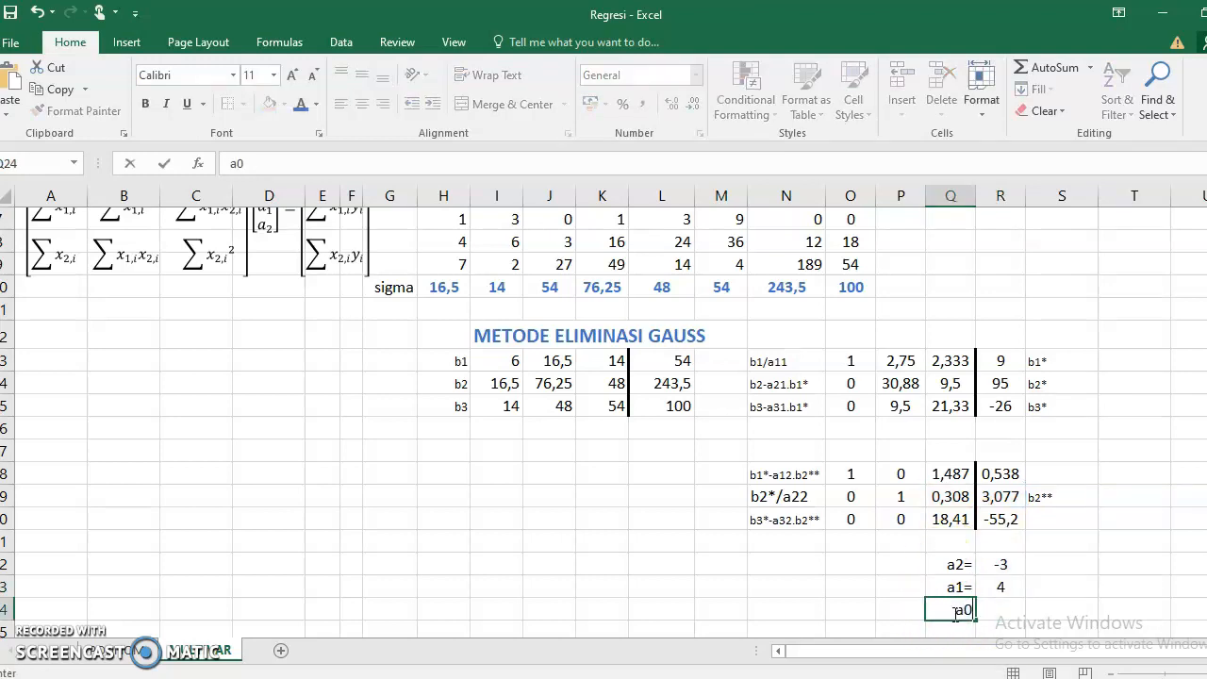
type("=")
key("Tab")
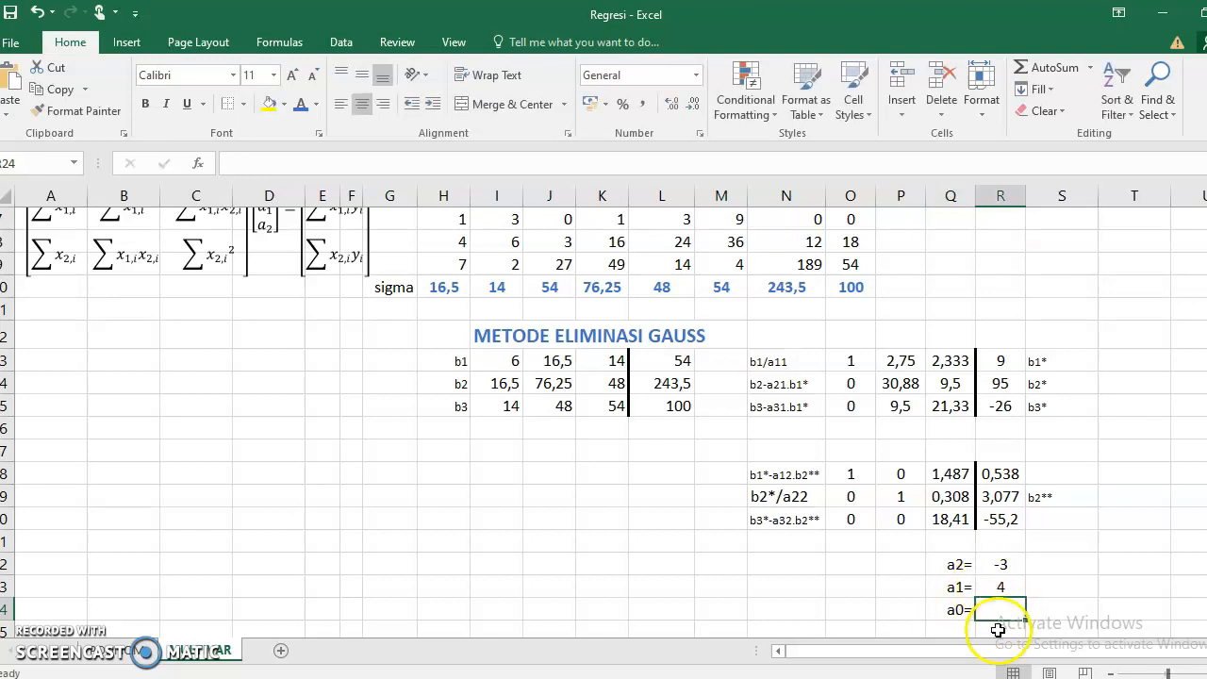
type("=")
left_click(1017, 473)
type("-(")
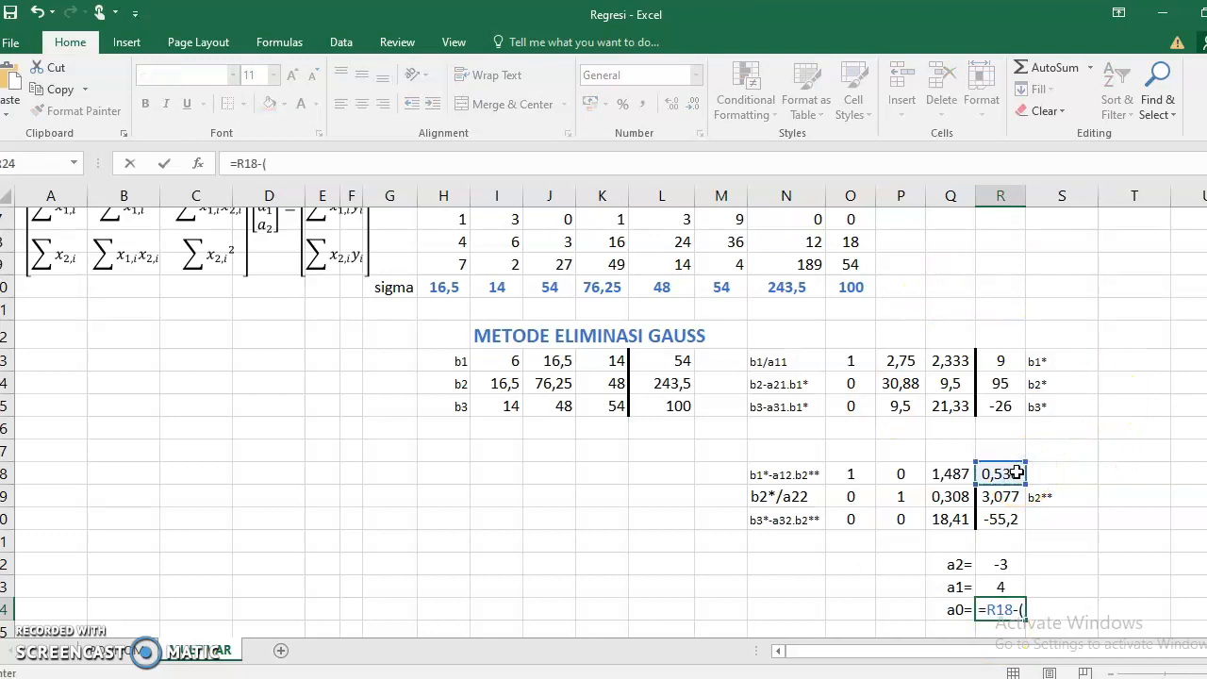
left_click(952, 474)
type("*")
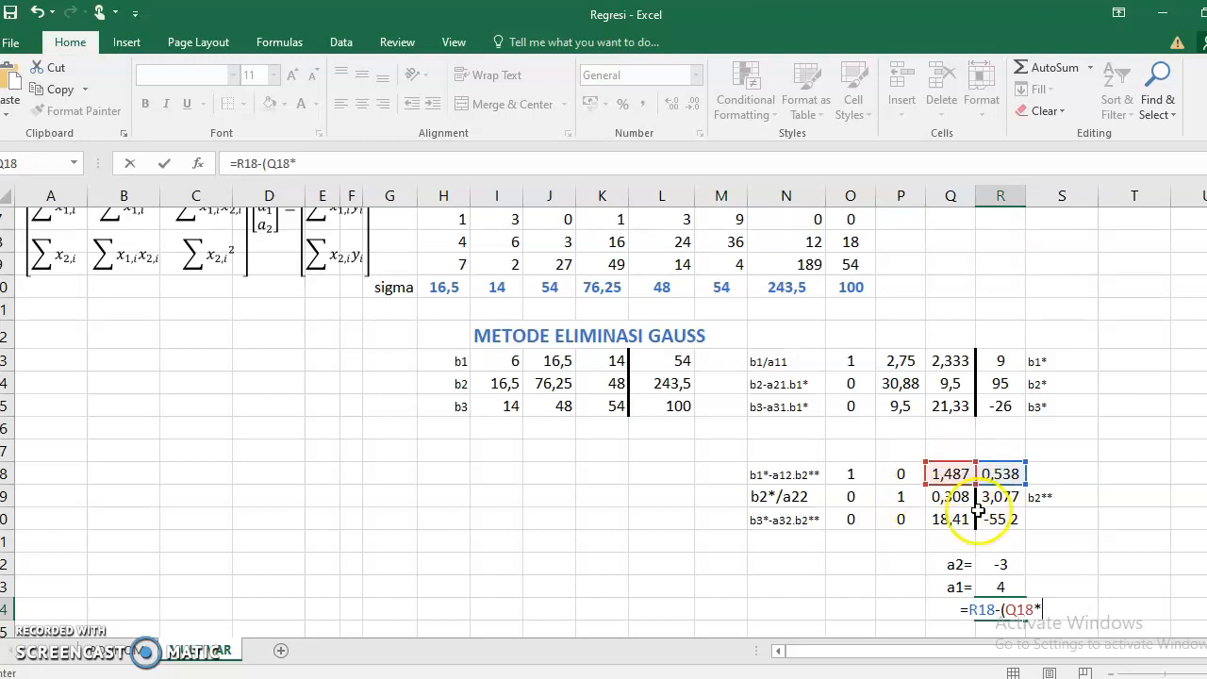
left_click(1000, 564)
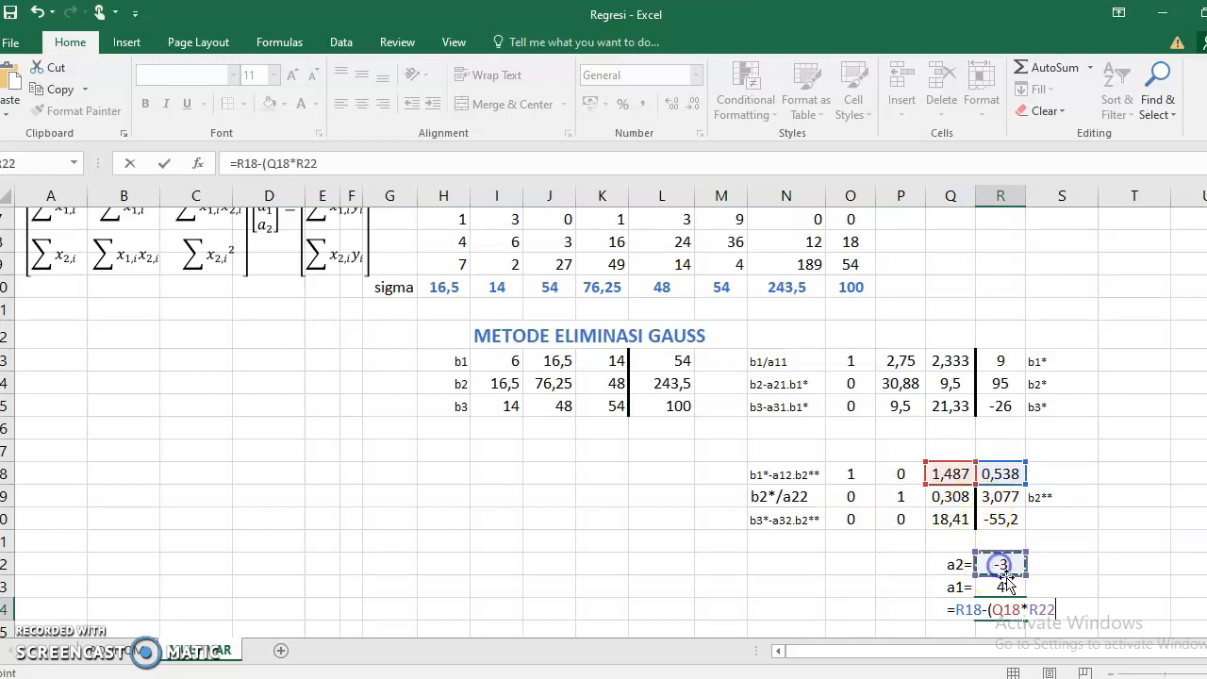
type(")")
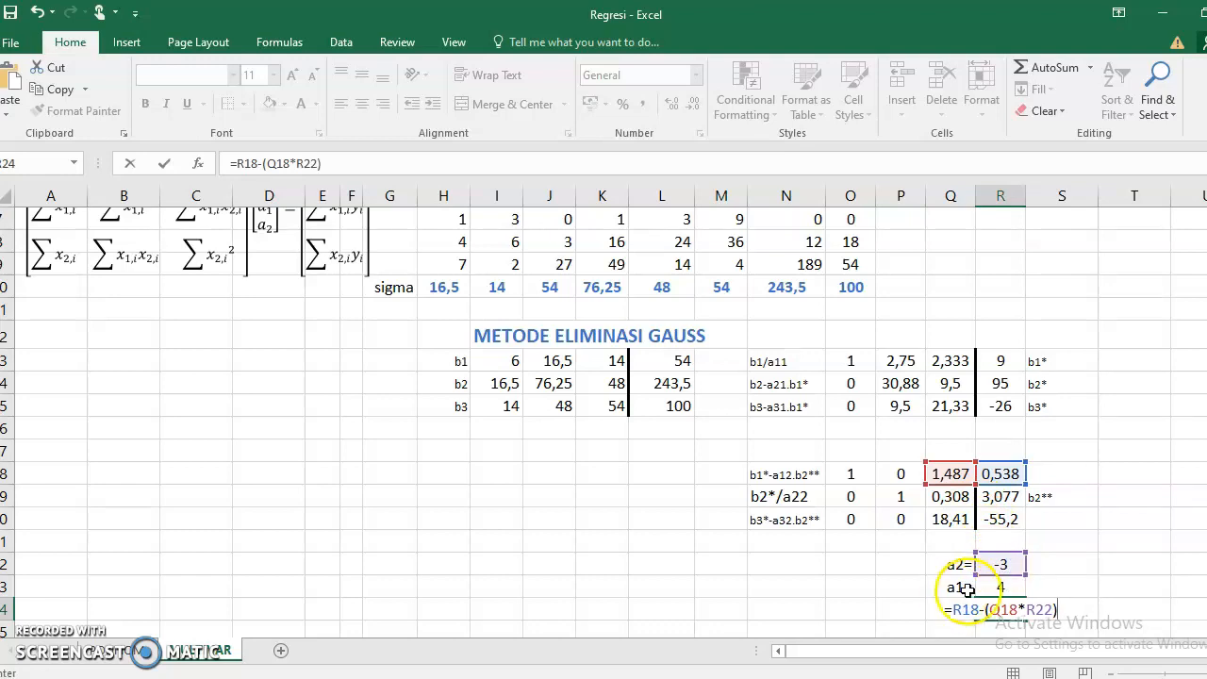
key("Return")
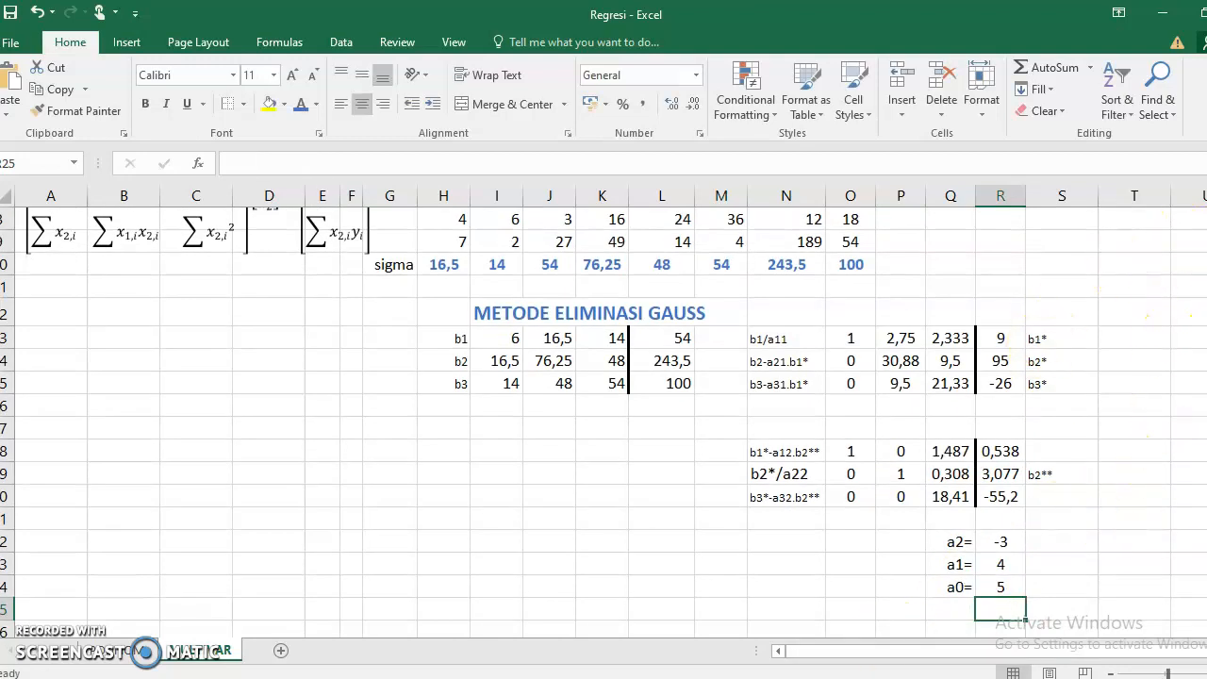
- Reduce the workbook window from full screen and reposition it with the a2, a1 and a0 results in view
left_click(1201, 19)
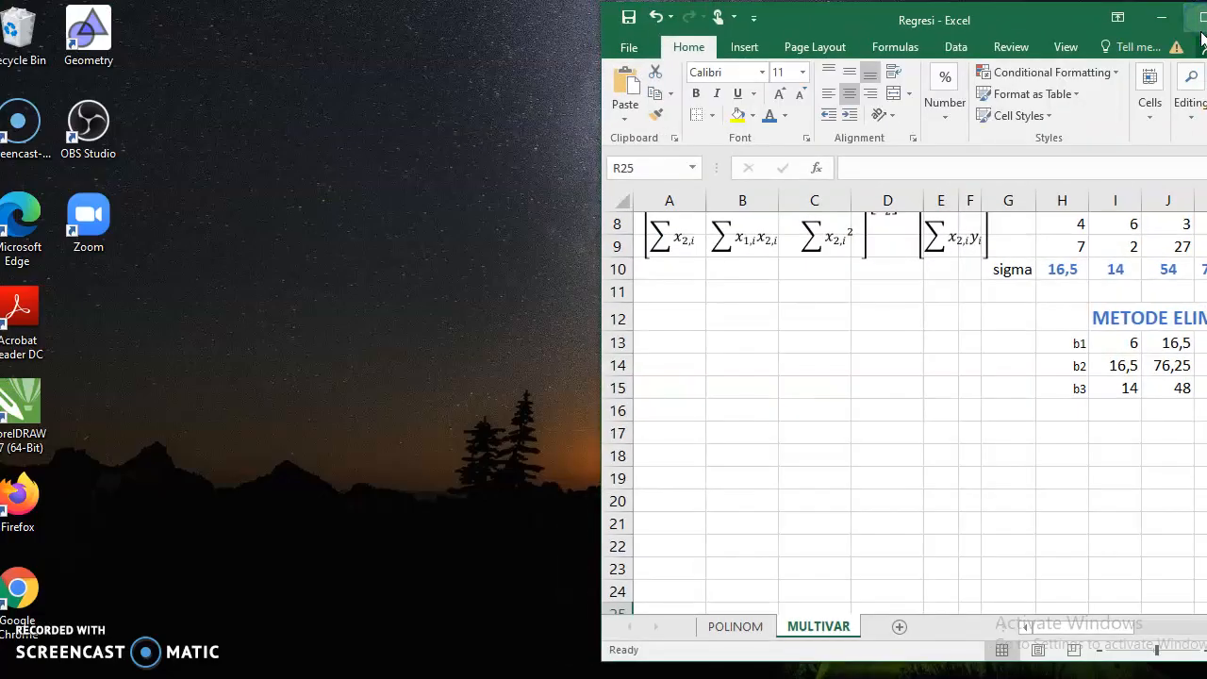
left_click_drag(1042, 28, 915, 29)
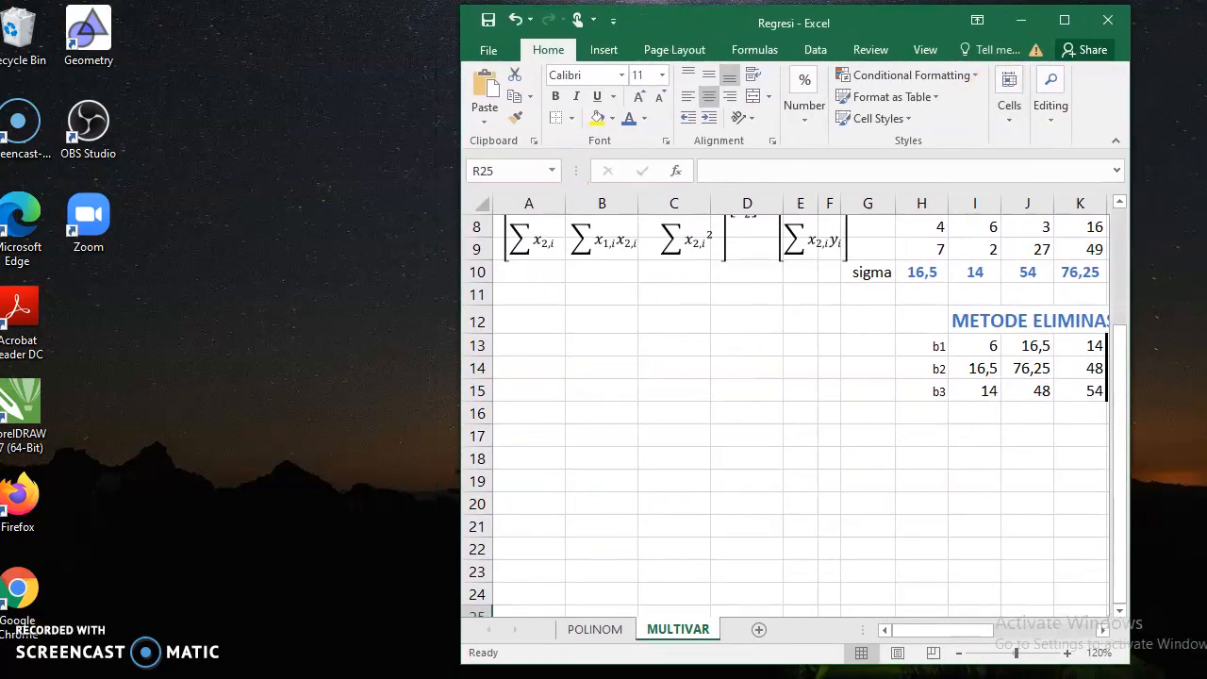
left_click_drag(962, 634, 1051, 610)
scroll(1038, 557, "down", 1)
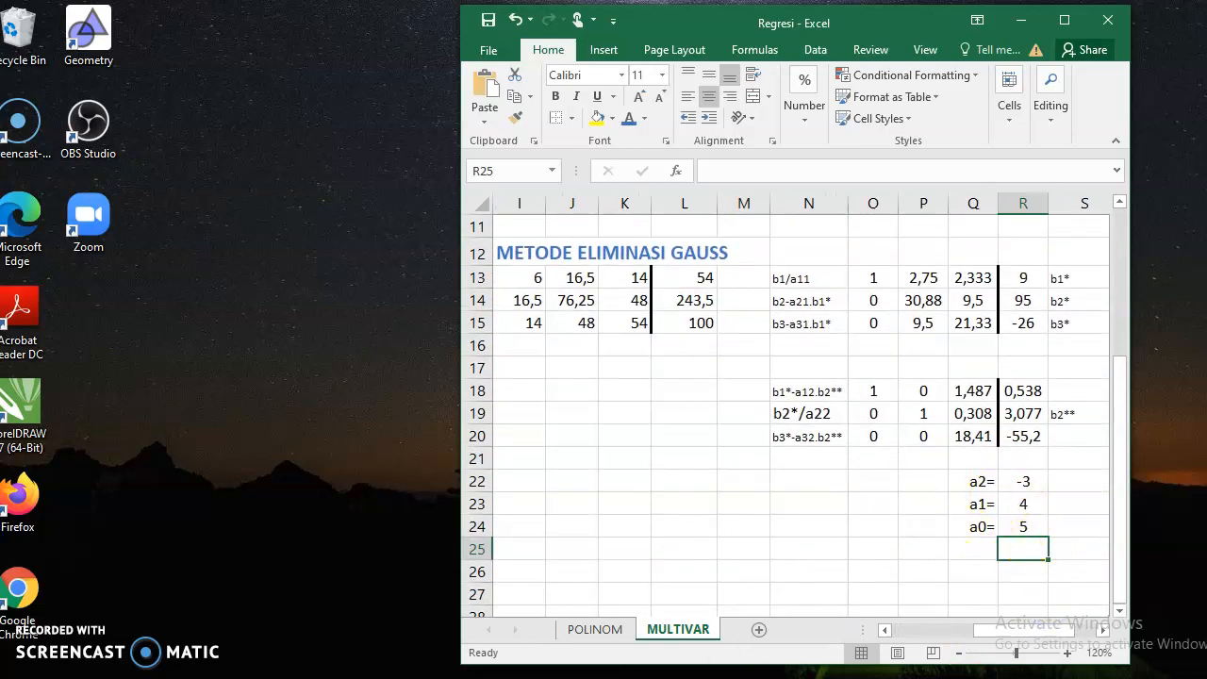
- Switch to the Metode Numerik PDF in Adobe Acrobat Reader and compare the solution below Table 4.7 with the workbook's coefficients side by side
key("alt+Tab")
scroll(292, 551, "down", 3)
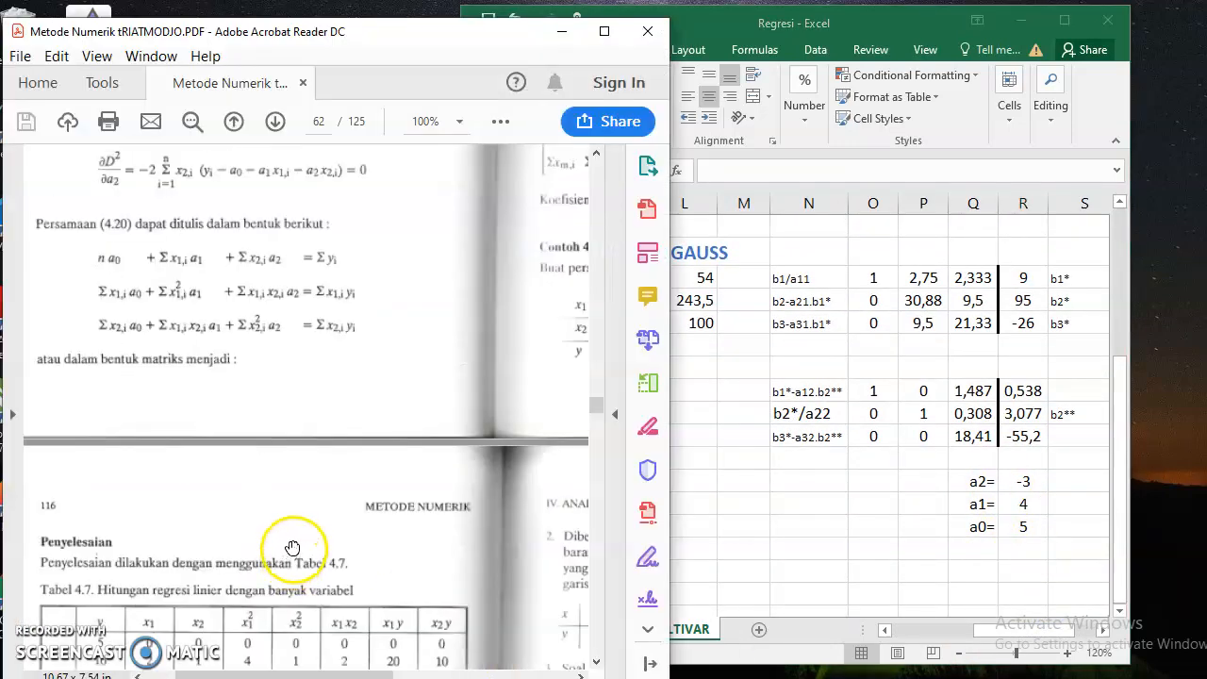
scroll(292, 548, "down", 5)
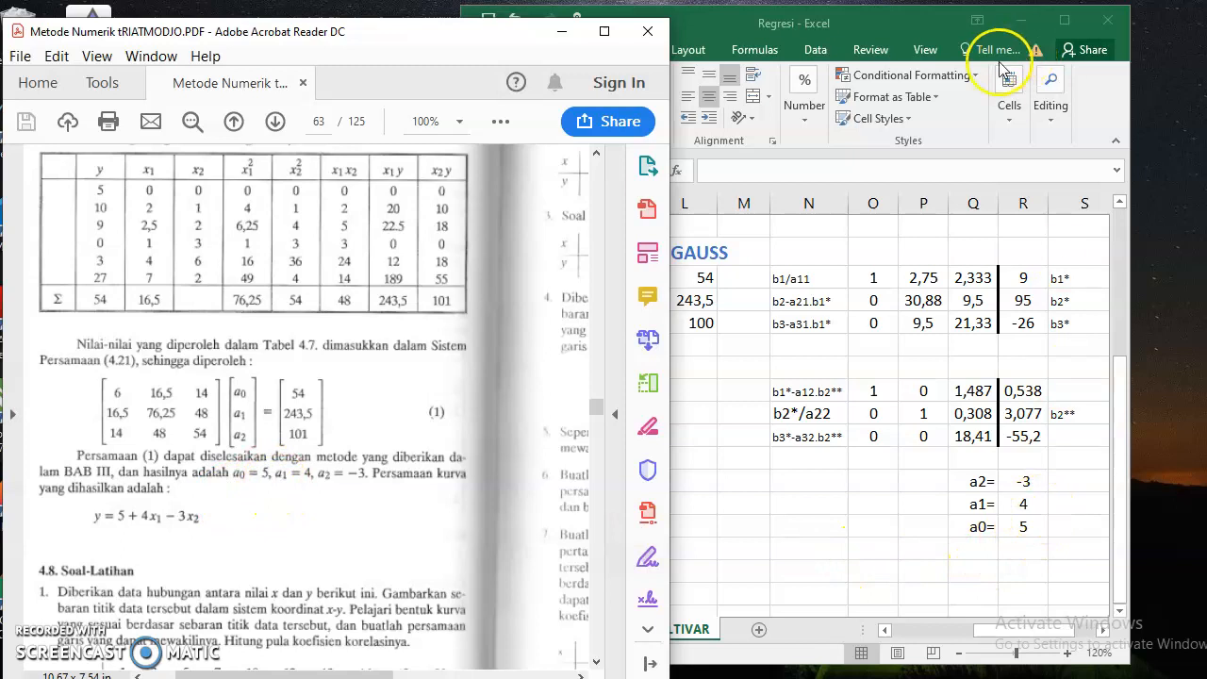
left_click_drag(920, 17, 998, 33)
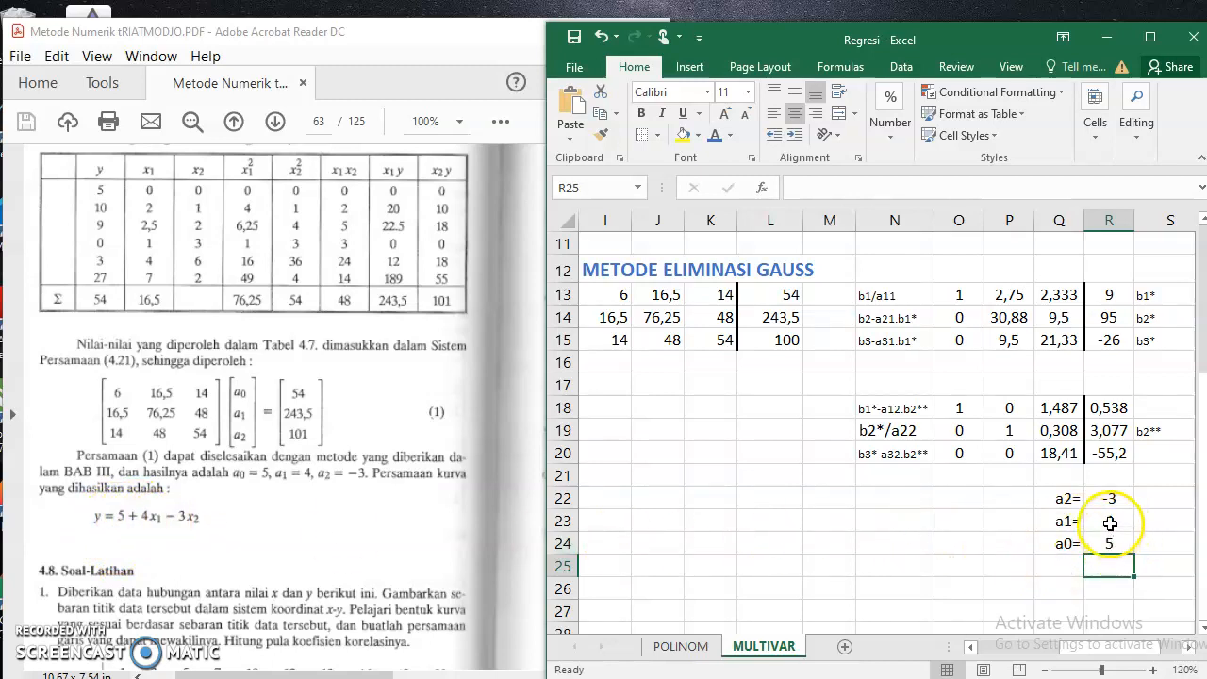
- Enter the resulting regression equation y=5+4x1-3x2 as text in cell P26, below the a2, a1 and a0 results
left_click(1003, 585)
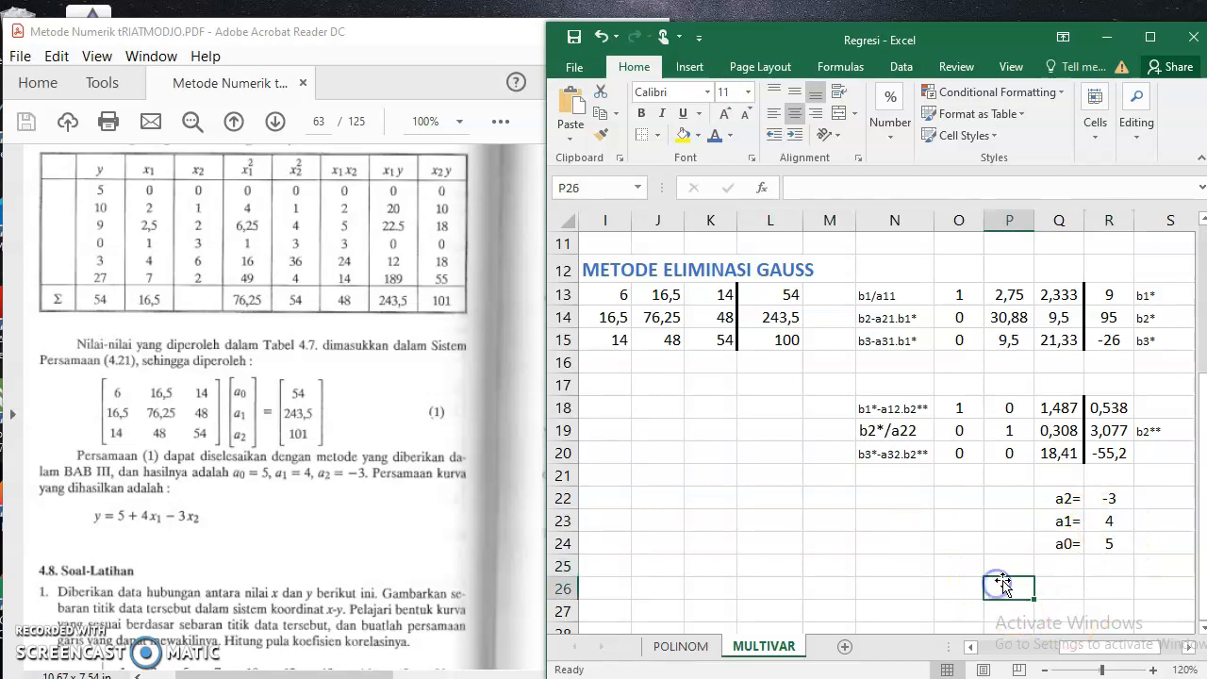
type("y=5+4x1-3x")
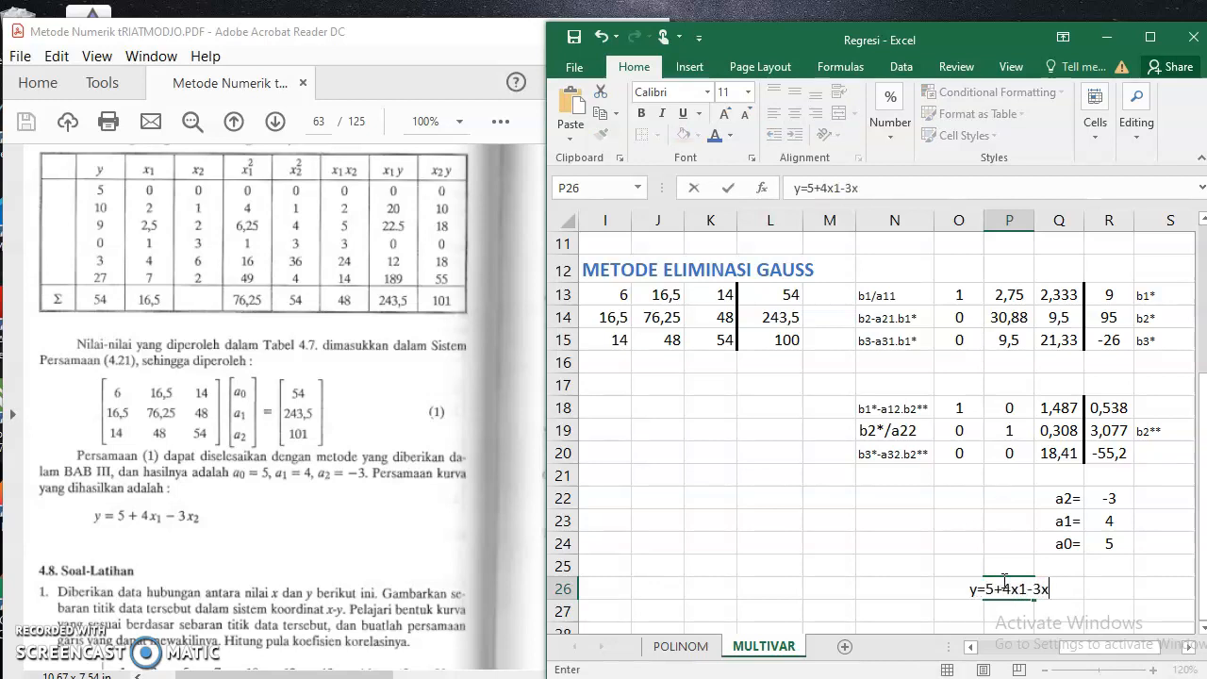
key("Return")
left_click(993, 592)
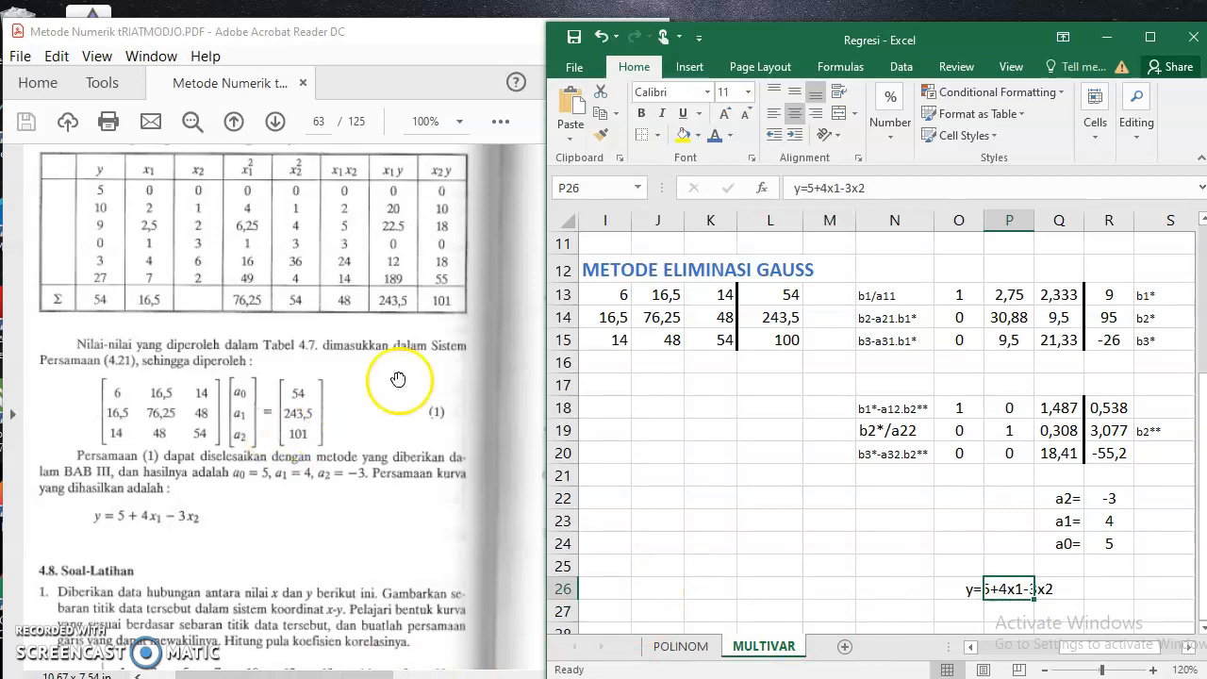
- Check the equation in row 26 against the textbook's Table 4.7 solution, and review the worksheet back to the general model in its first rows
scroll(416, 397, "up", 1)
scroll(682, 453, "up", 2)
left_click_drag(1085, 643, 1086, 644)
scroll(1033, 500, "down", 3)
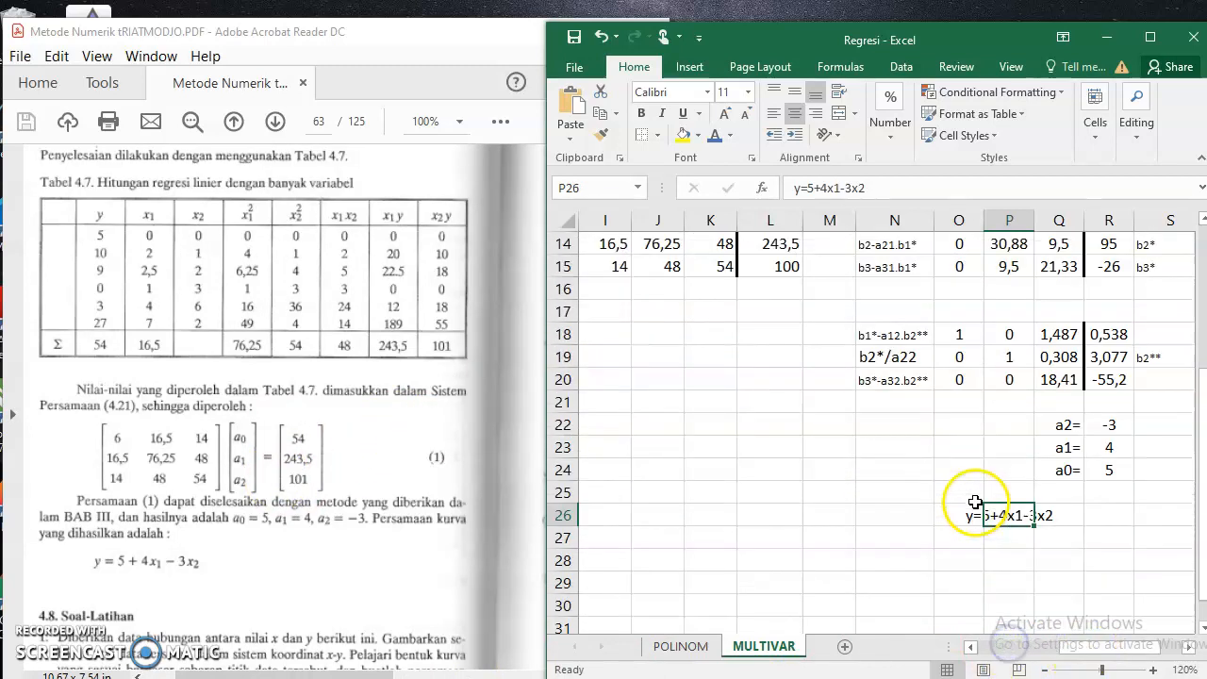
left_click(971, 510)
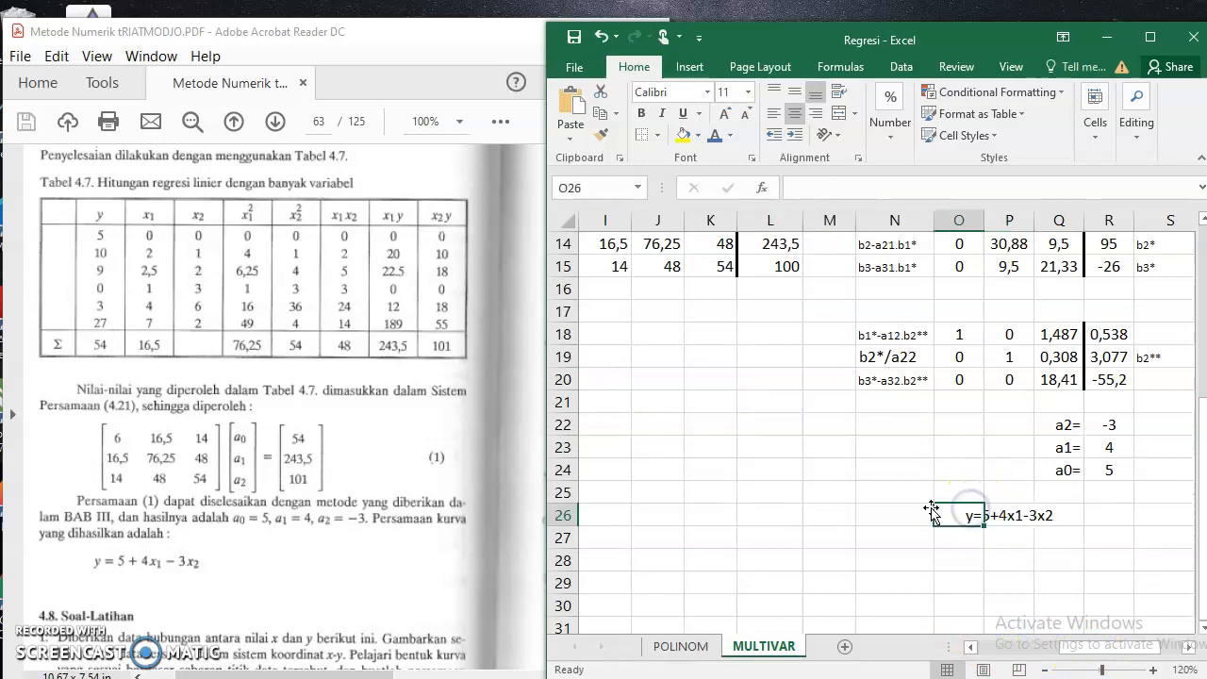
left_click(901, 479)
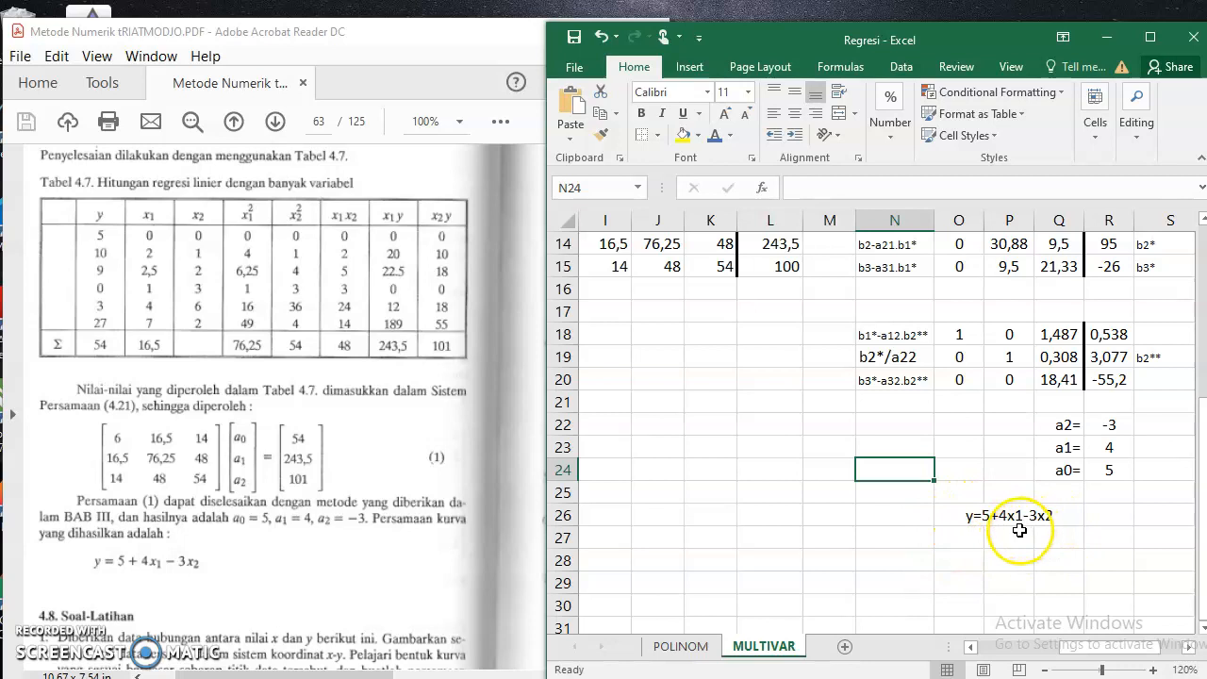
scroll(1019, 509, "up", 2)
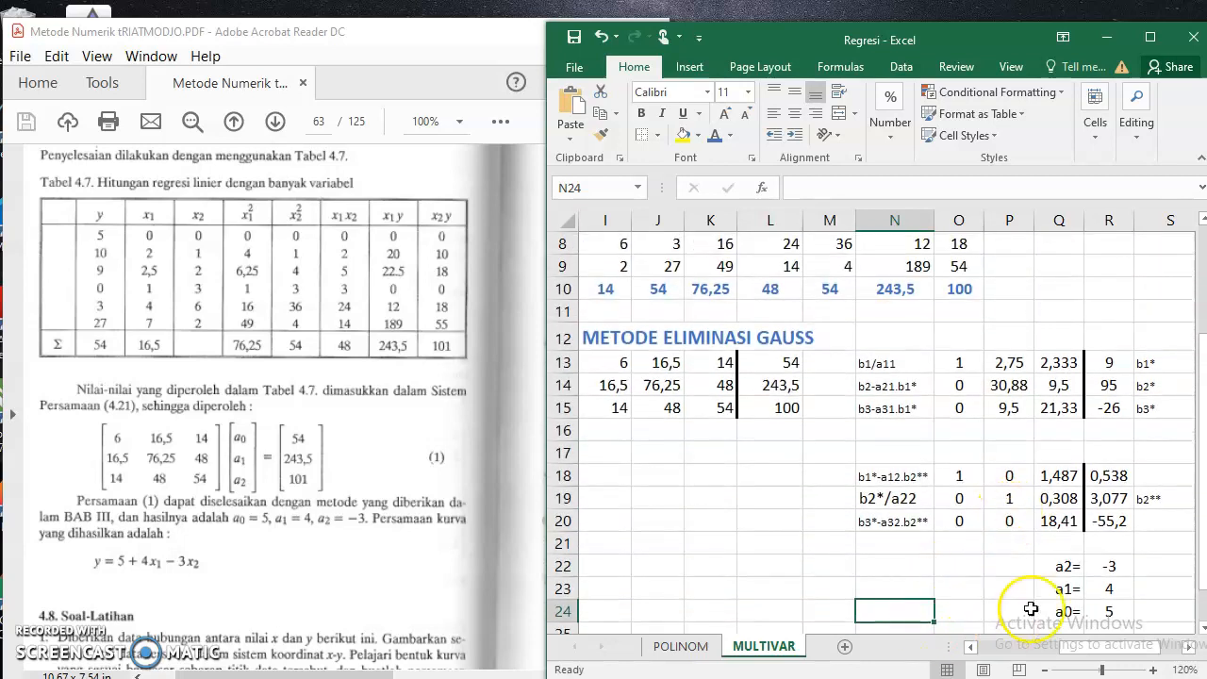
left_click_drag(1080, 649, 972, 648)
scroll(851, 531, "up", 3)
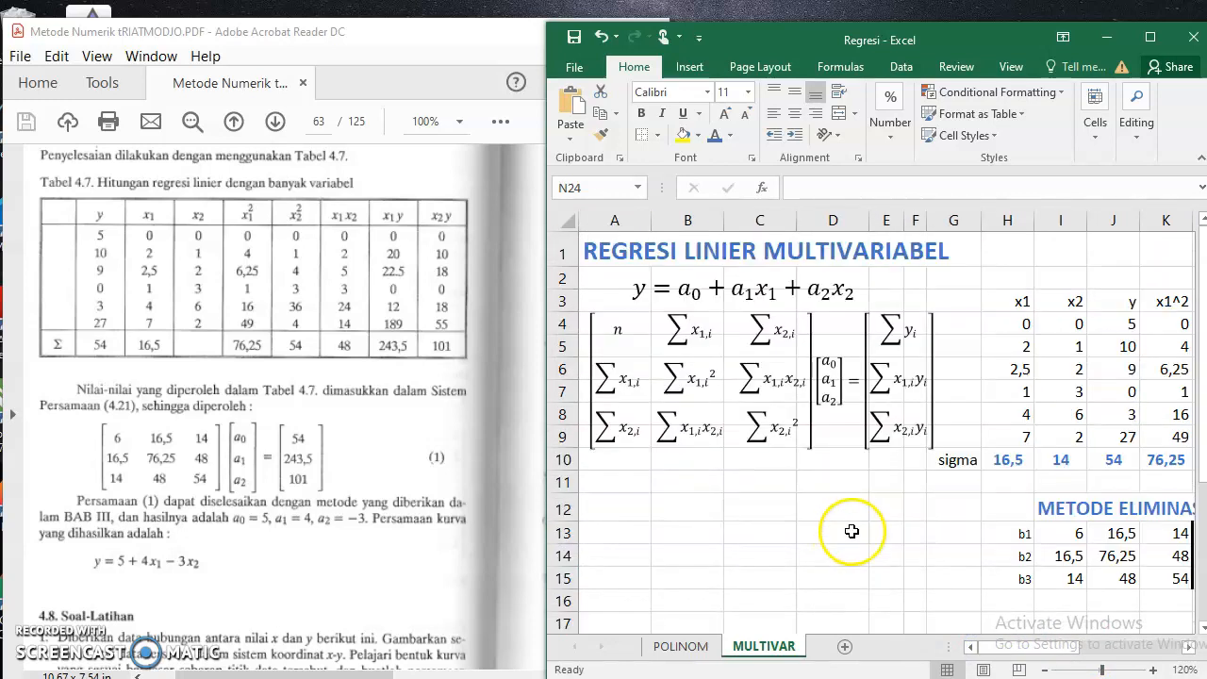